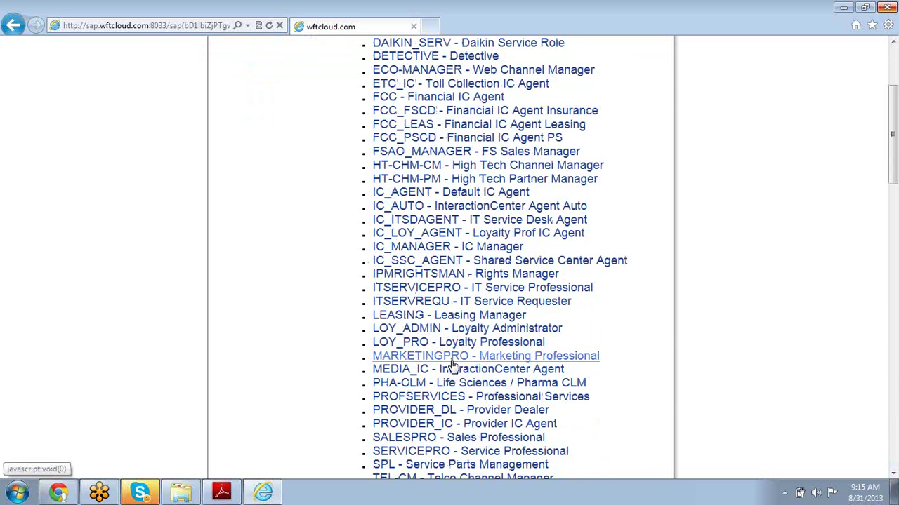
# - Log on to SAP CRM with the SERVICEPRO - Service Professional business role
pyautogui.click(443, 455)
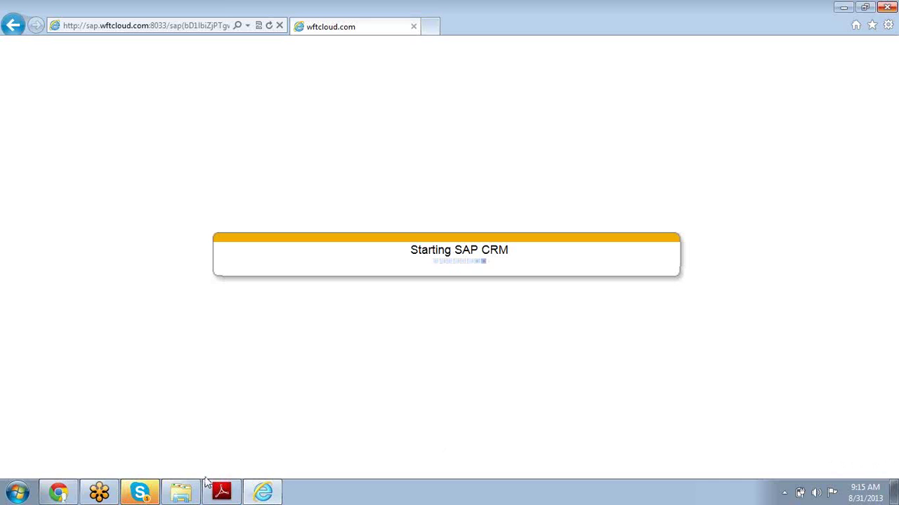
# - Show page 14 of the CR700 Service PDF, Figure 4: Mobile Service Features, in Adobe Reader
pyautogui.click(226, 492)
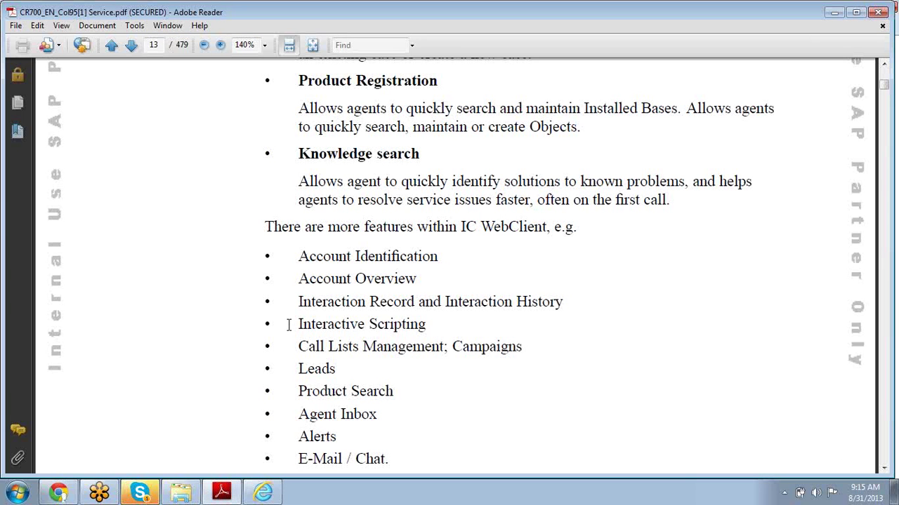
pyautogui.scroll(-10, 288, 327)
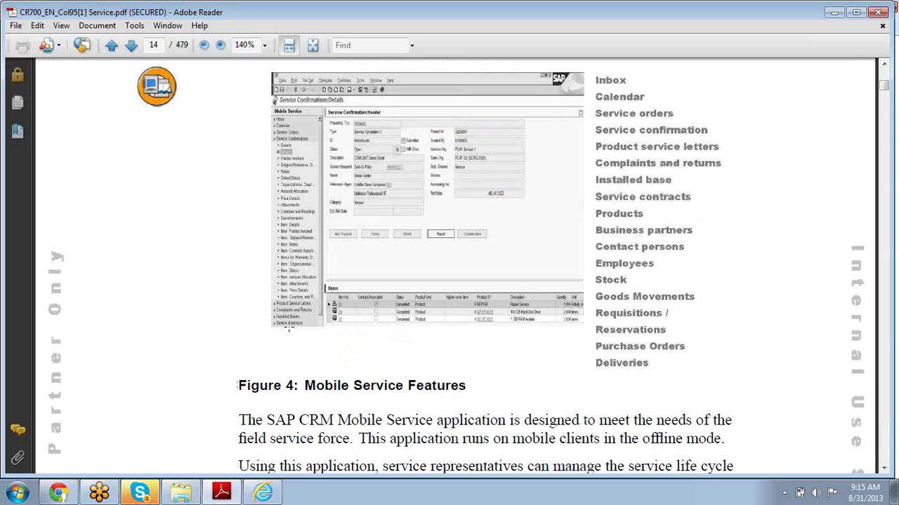
pyautogui.click(884, 66)
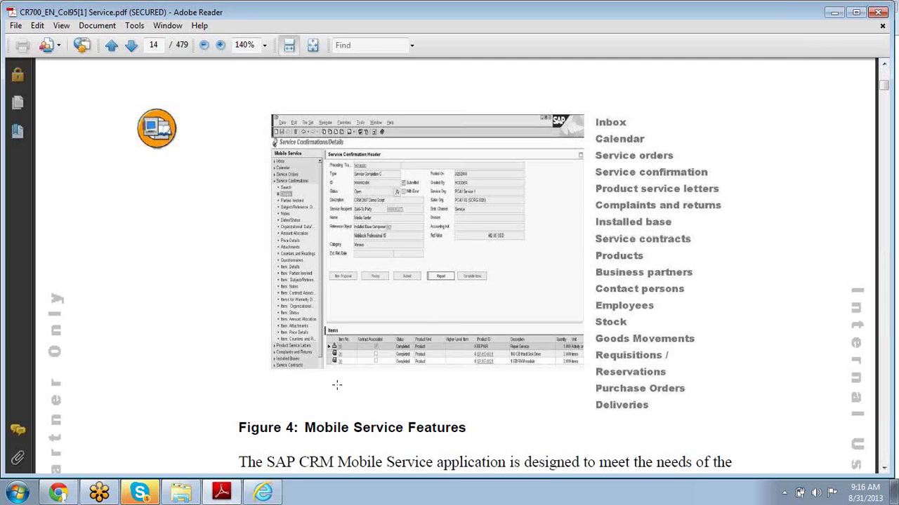
pyautogui.moveTo(261, 497)
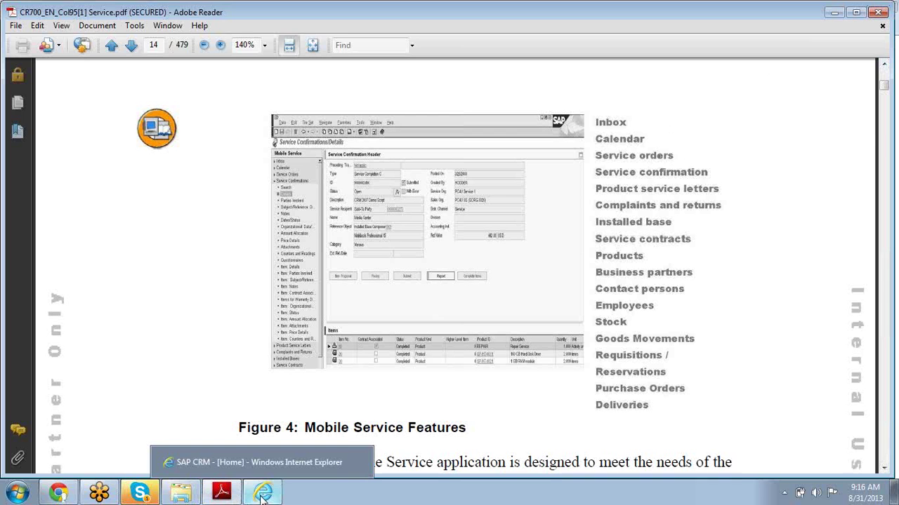
pyautogui.click(256, 465)
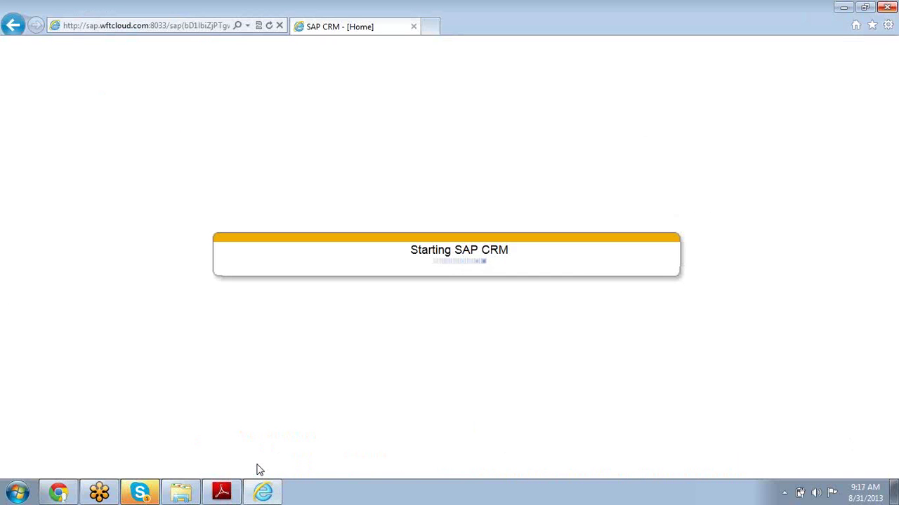
pyautogui.click(217, 495)
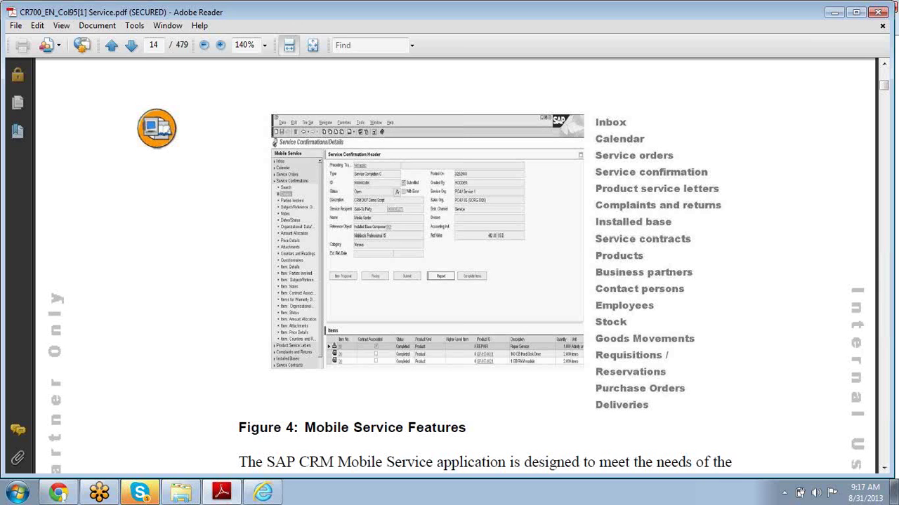
pyautogui.click(263, 494)
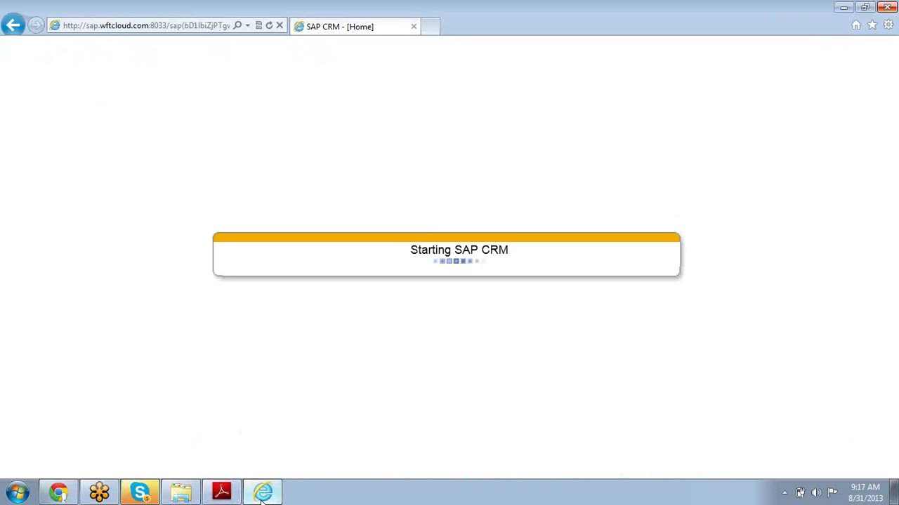
pyautogui.click(269, 26)
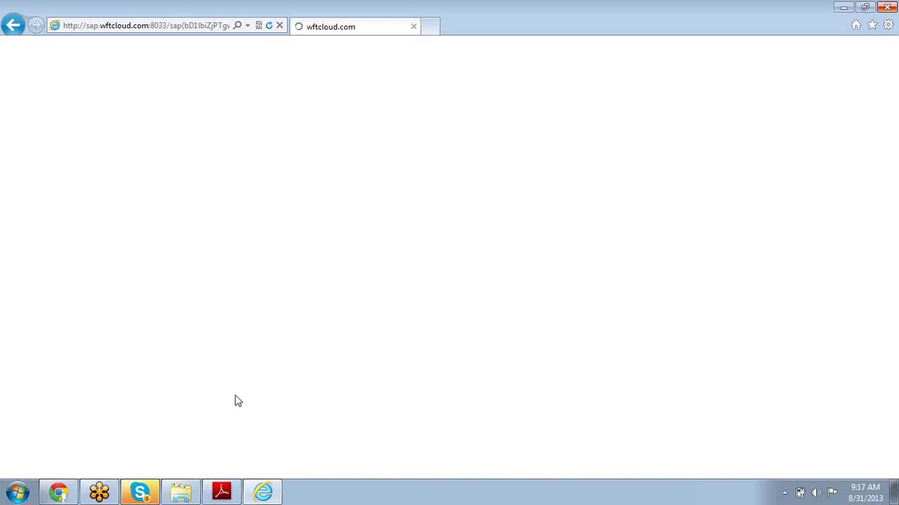
pyautogui.click(221, 496)
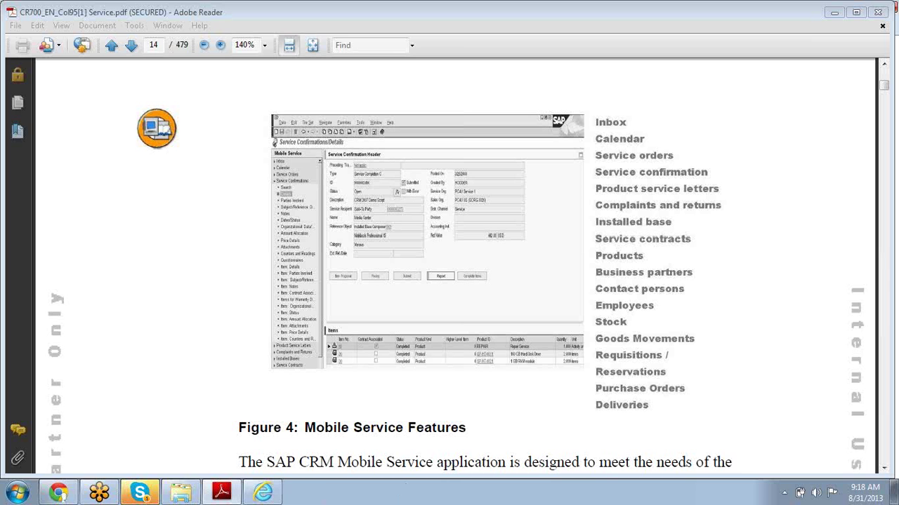
pyautogui.click(261, 495)
# - Return to Internet Explorer and let the SAP CRM Home page finish loading
pyautogui.click(262, 494)
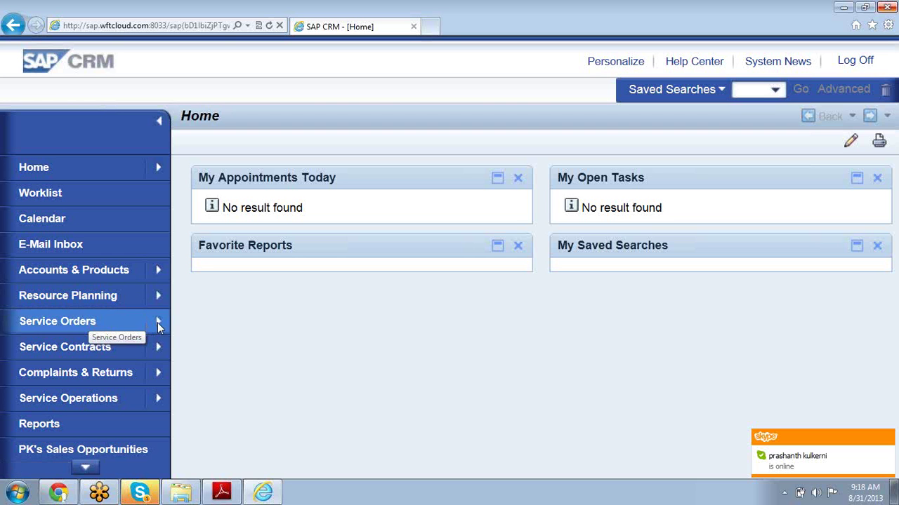
pyautogui.moveTo(159, 325)
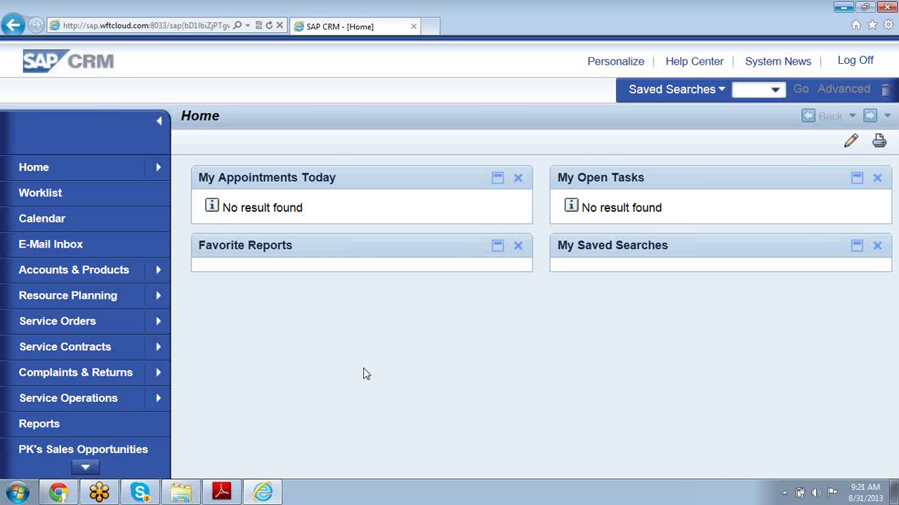
# - Open Reports from the navigation bar to show the Service Reports page
pyautogui.click(46, 429)
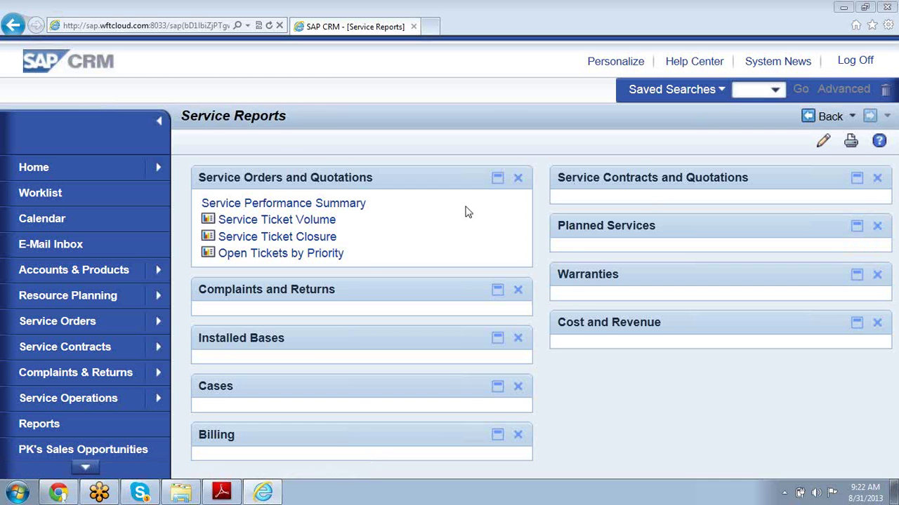
# - Try running the Service Ticket Volume report and review the resulting authorization error message
pyautogui.click(278, 220)
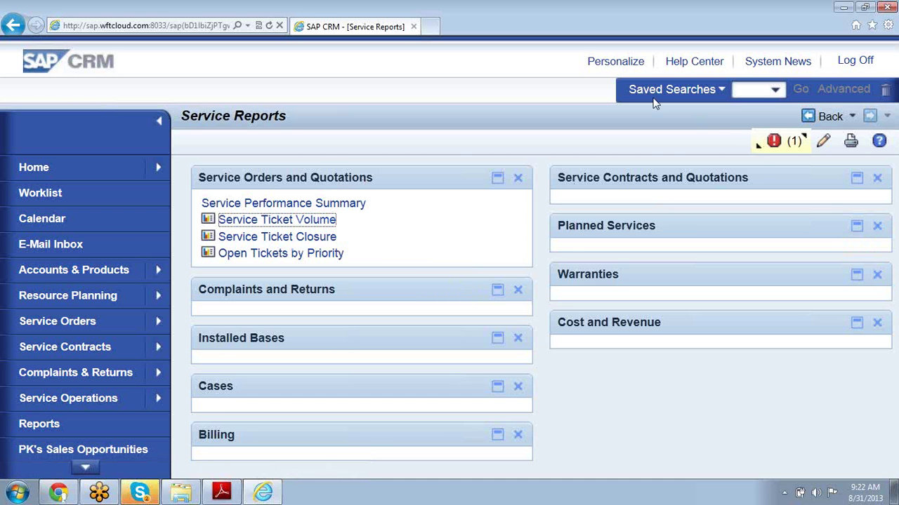
pyautogui.moveTo(758, 151)
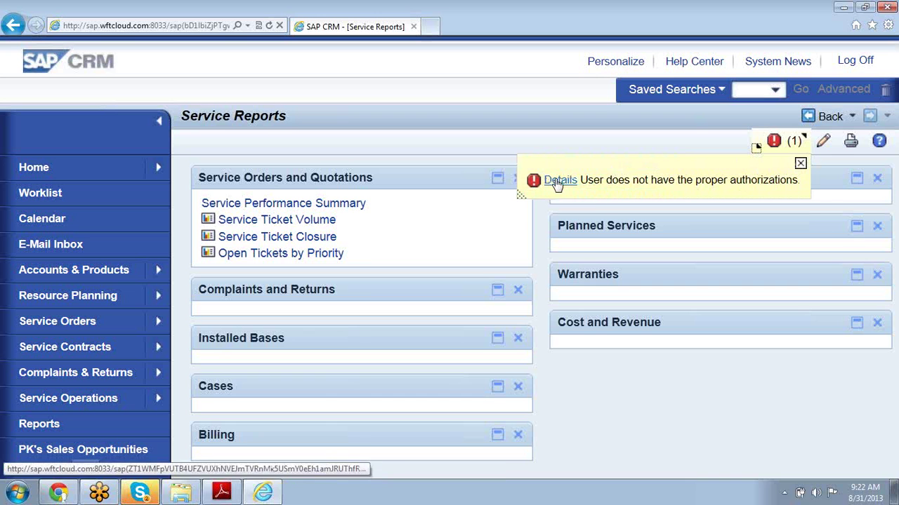
pyautogui.click(801, 164)
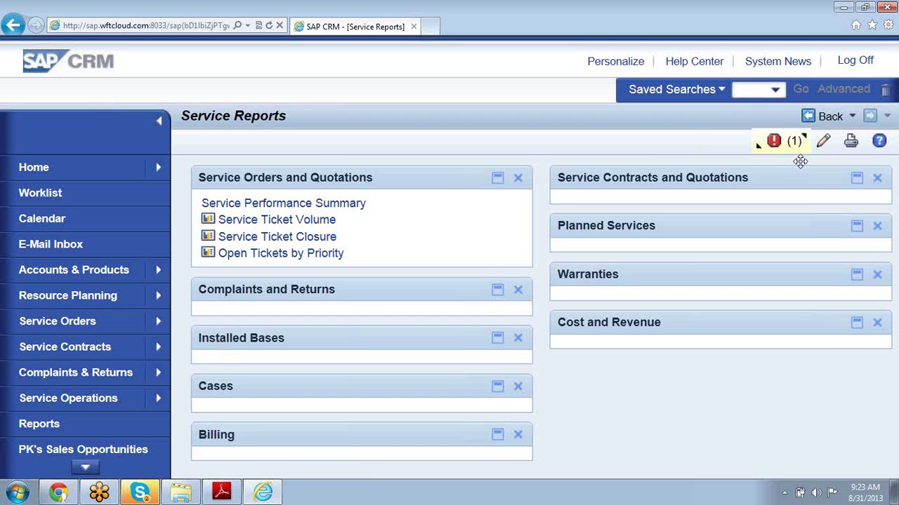
pyautogui.click(756, 150)
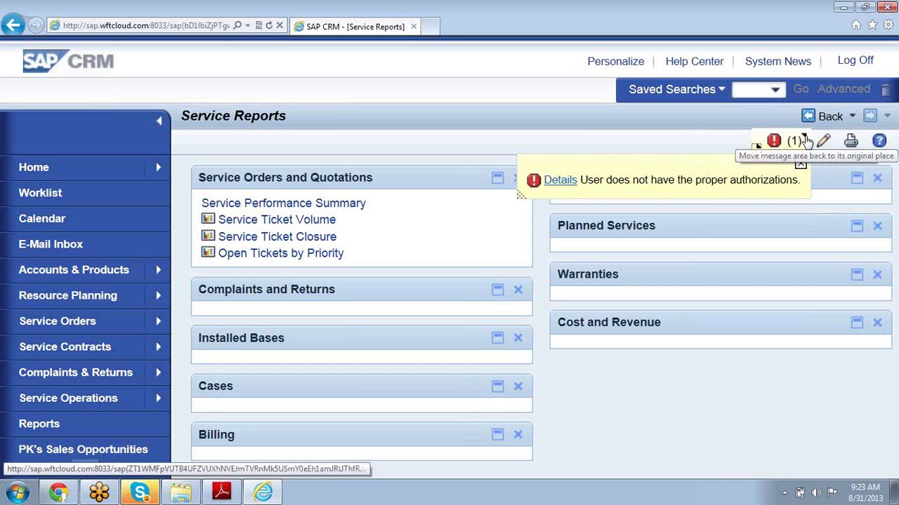
pyautogui.click(757, 150)
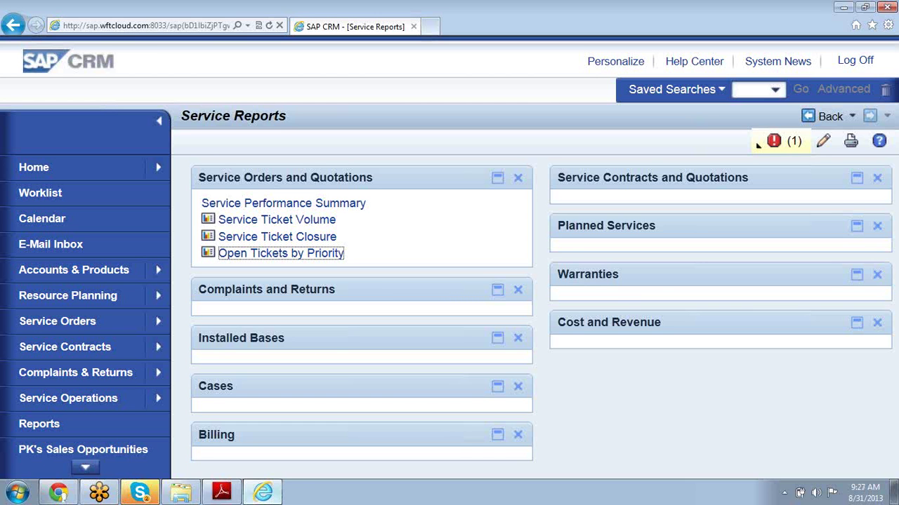
# - Switch back to the CR700 Service course PDF at page 14 in Adobe Reader
pyautogui.moveTo(222, 495)
pyautogui.click(228, 497)
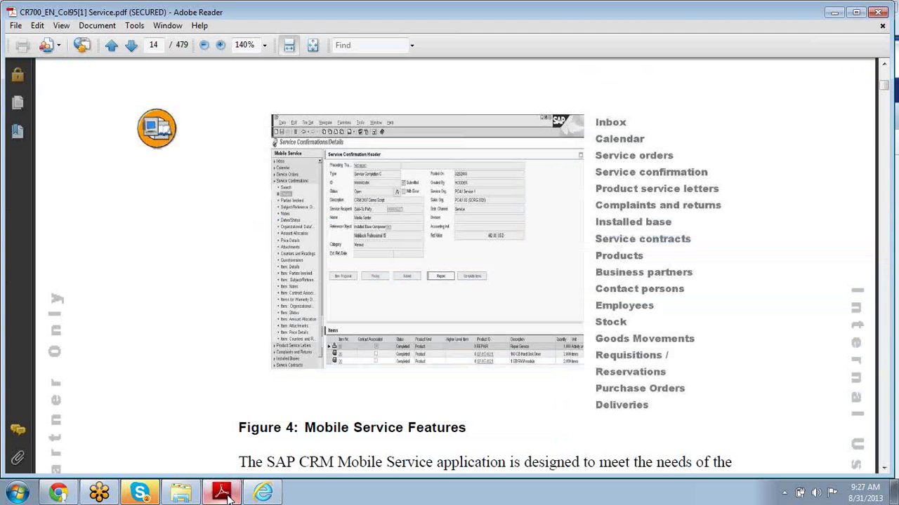
# - Scroll the PDF to page 15, the Overview of CRM Service channel service slide
pyautogui.scroll(-5, 162, 386)
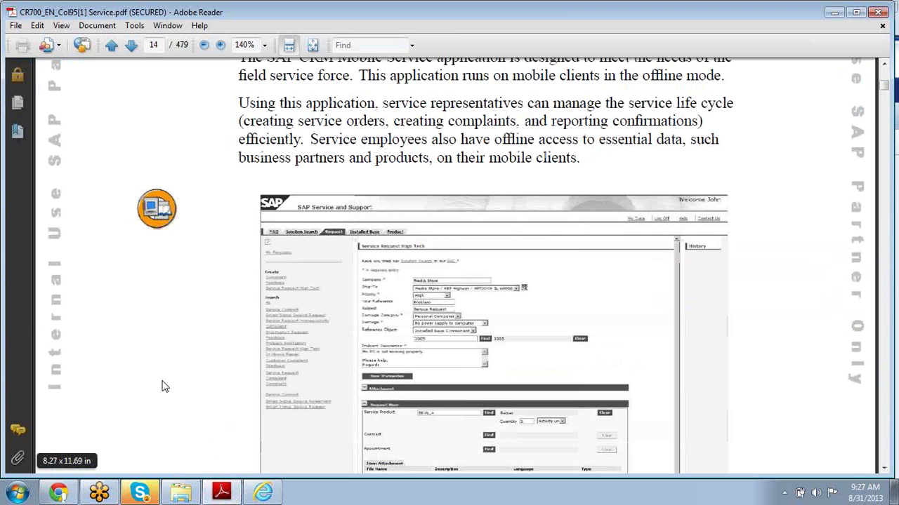
pyautogui.scroll(-5, 172, 383)
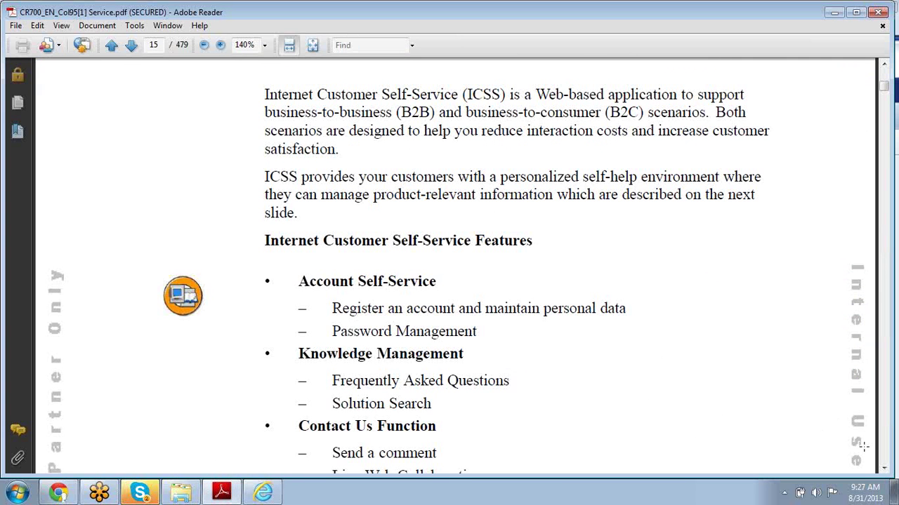
pyautogui.moveTo(883, 469); pyautogui.dragTo(884, 471)
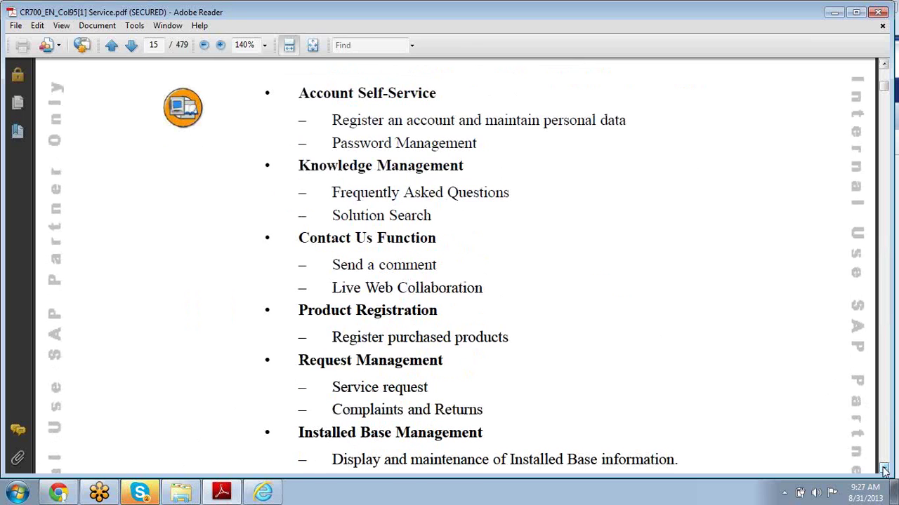
pyautogui.click(884, 66)
pyautogui.moveTo(883, 65); pyautogui.dragTo(883, 65)
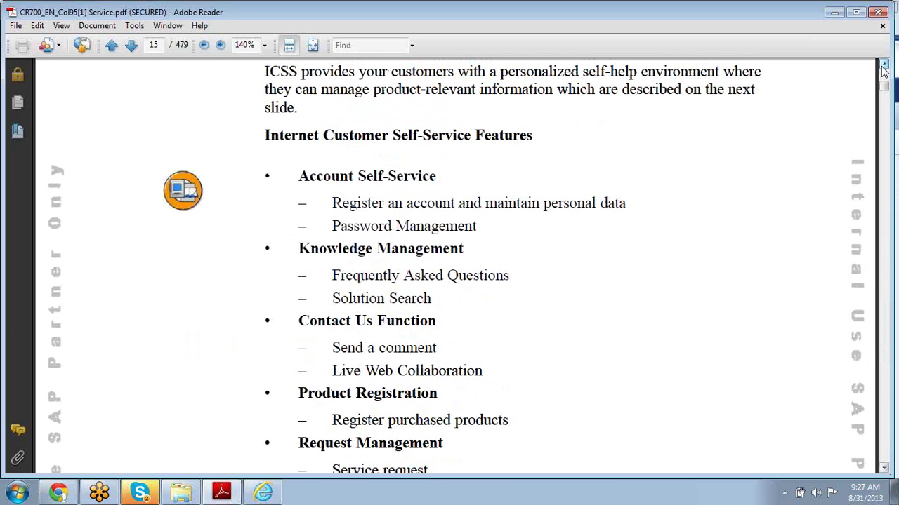
pyautogui.click(884, 469)
pyautogui.moveTo(885, 472); pyautogui.dragTo(885, 472)
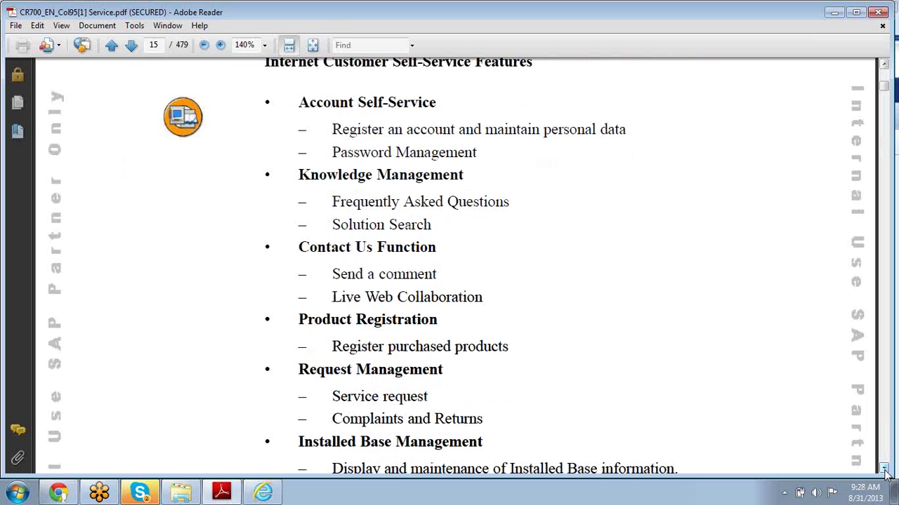
pyautogui.click(885, 471)
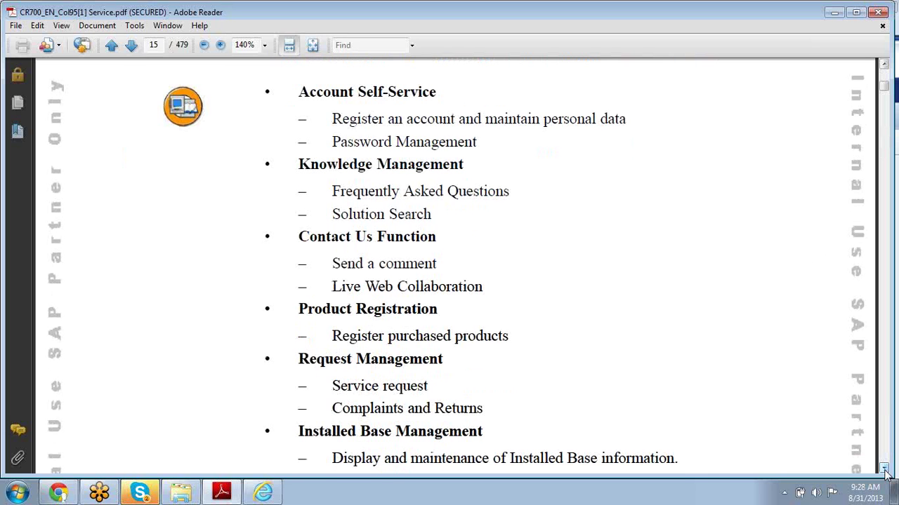
pyautogui.moveTo(885, 470); pyautogui.dragTo(885, 471)
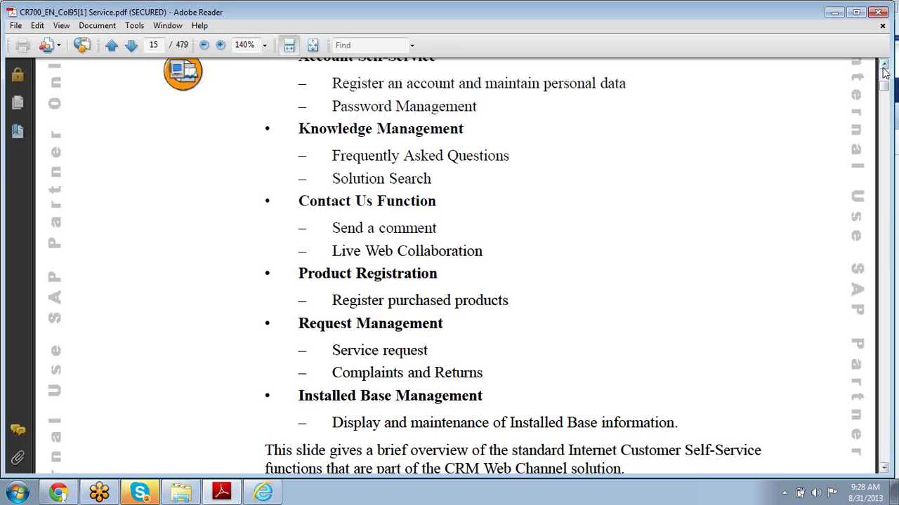
pyautogui.moveTo(883, 68); pyautogui.dragTo(884, 69)
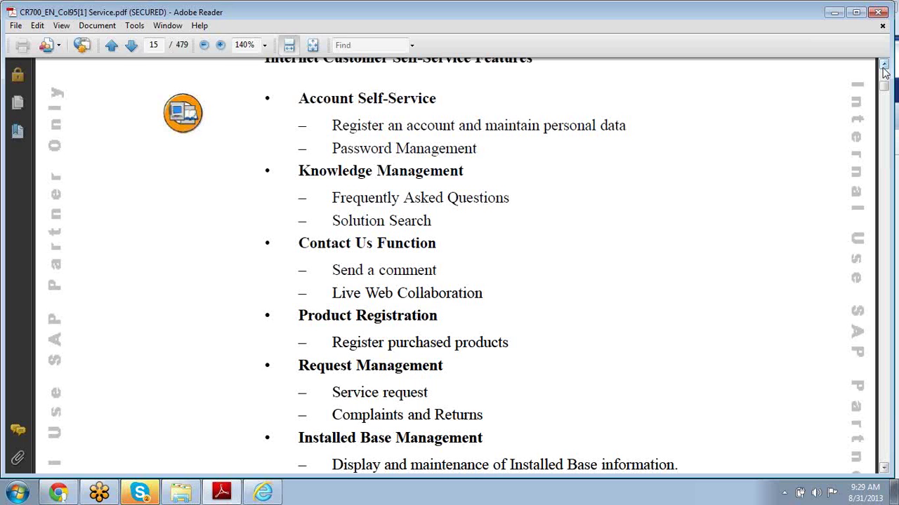
pyautogui.scroll(-12, 884, 68)
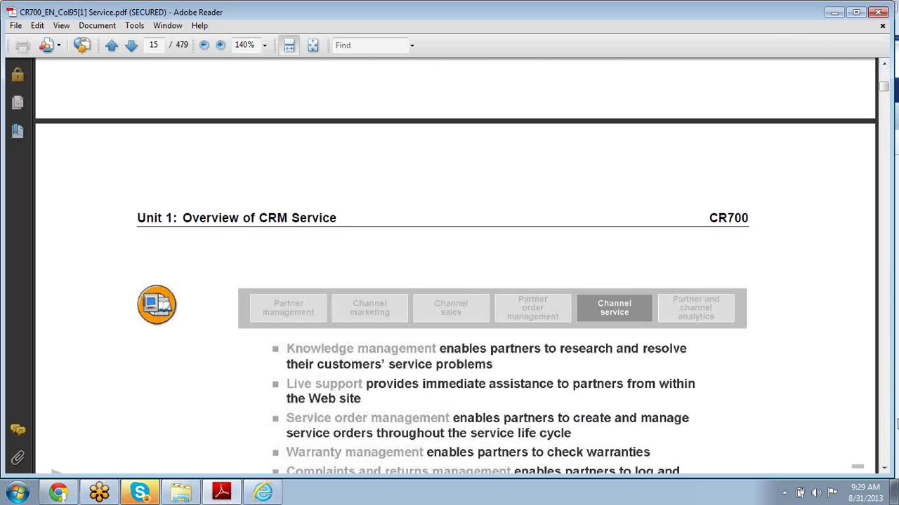
# - Page through Exercise 1 and its solution to page 28, Lesson: Installed Base Management
pyautogui.click(887, 407)
pyautogui.click(887, 407)
pyautogui.click(887, 408)
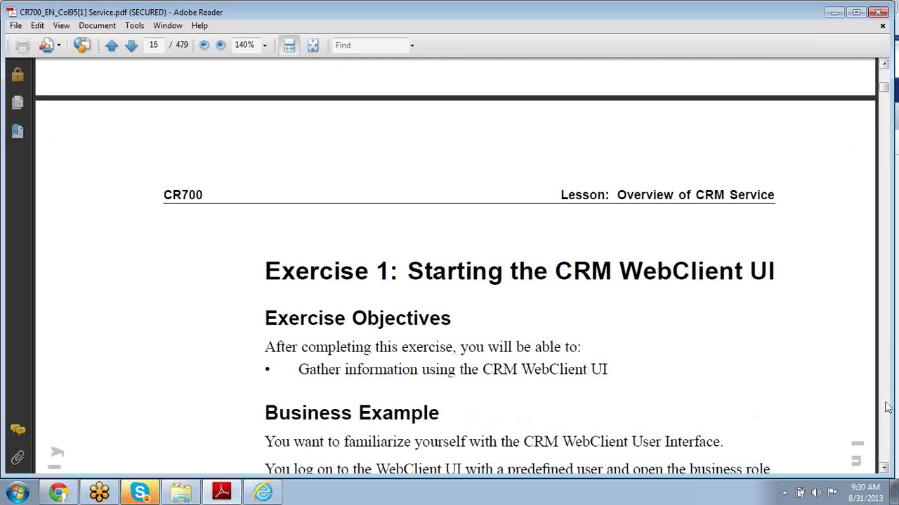
pyautogui.click(886, 408)
pyautogui.click(887, 408)
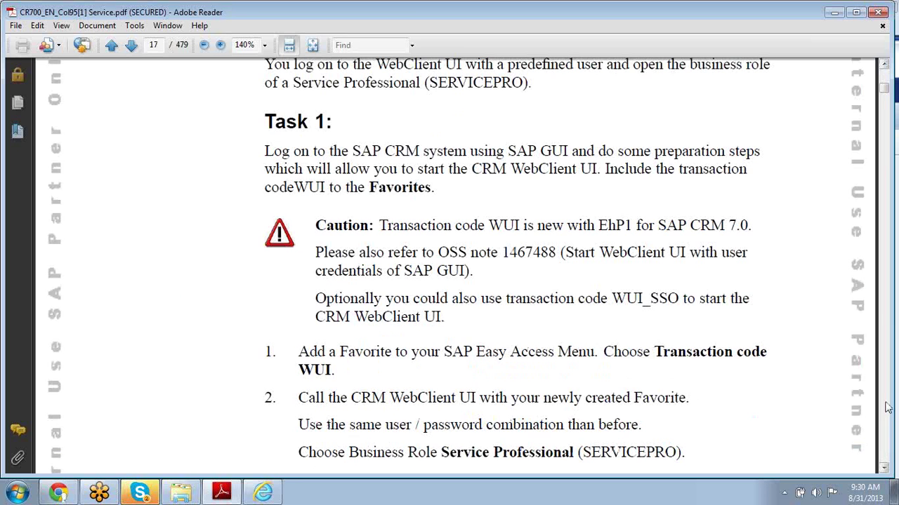
pyautogui.click(887, 408)
pyautogui.click(887, 408)
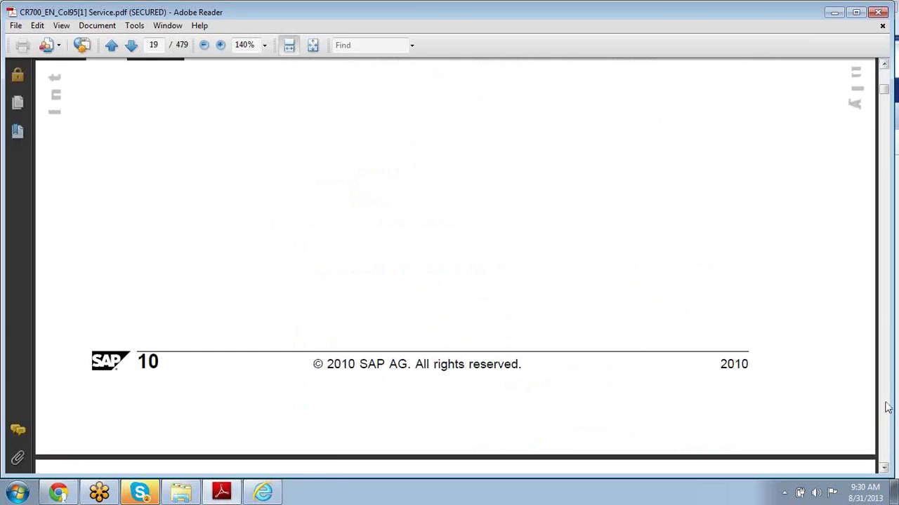
pyautogui.click(887, 408)
pyautogui.click(887, 407)
pyautogui.click(887, 408)
pyautogui.click(887, 407)
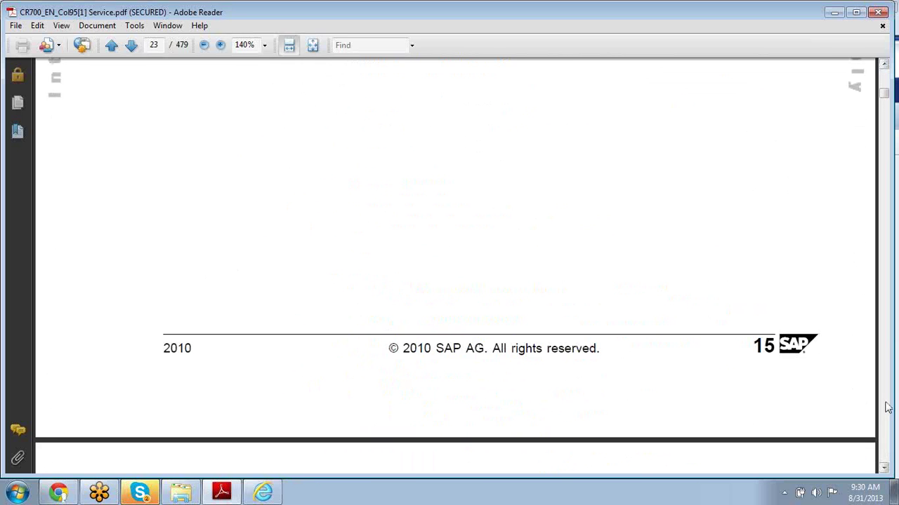
pyautogui.click(886, 408)
pyautogui.click(887, 408)
pyautogui.click(887, 408)
pyautogui.click(886, 408)
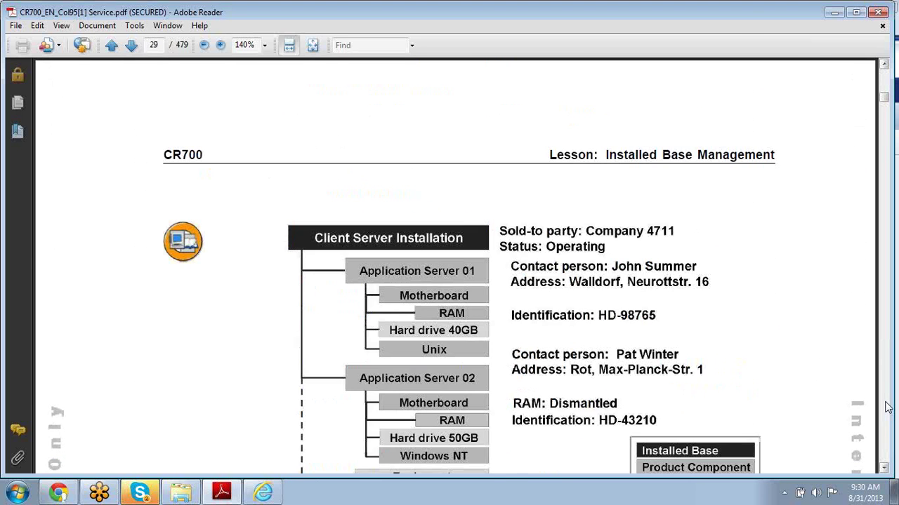
pyautogui.click(886, 408)
pyautogui.click(887, 408)
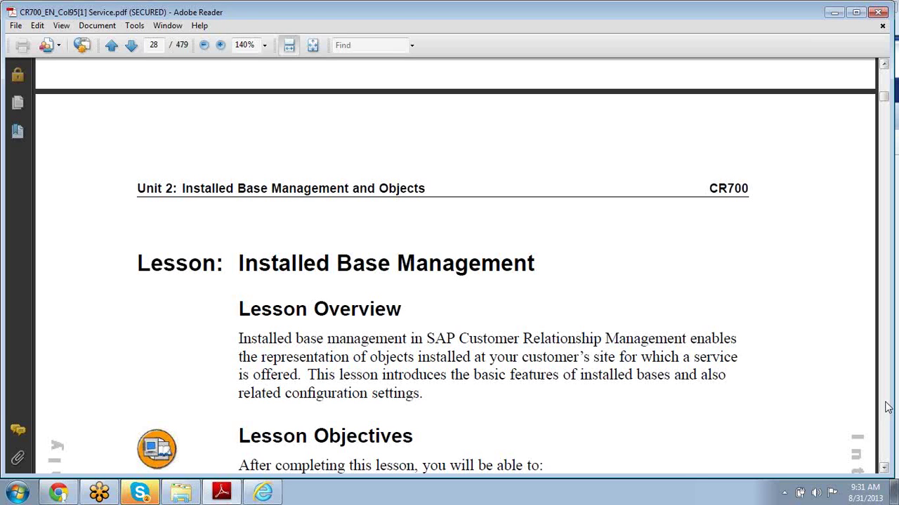
# - Scroll through the lesson overview and objectives, then return to the SAP CRM window
pyautogui.click(884, 471)
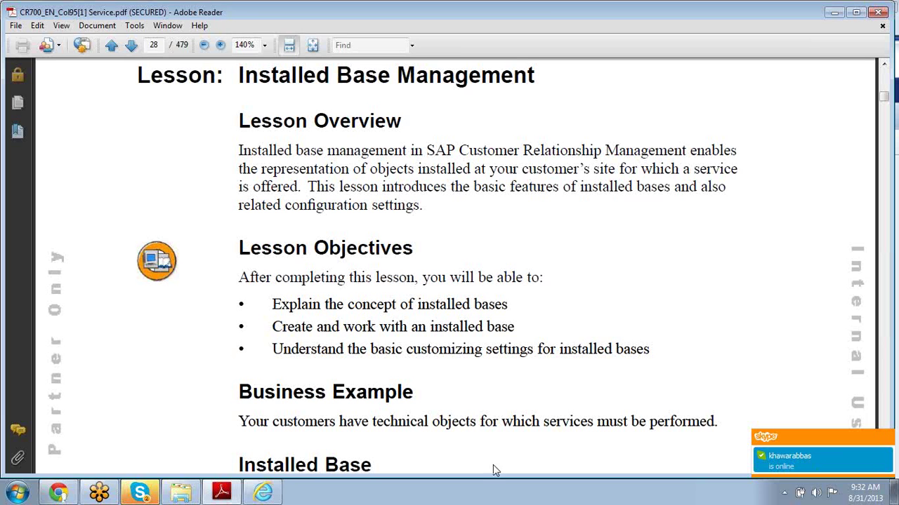
pyautogui.click(261, 492)
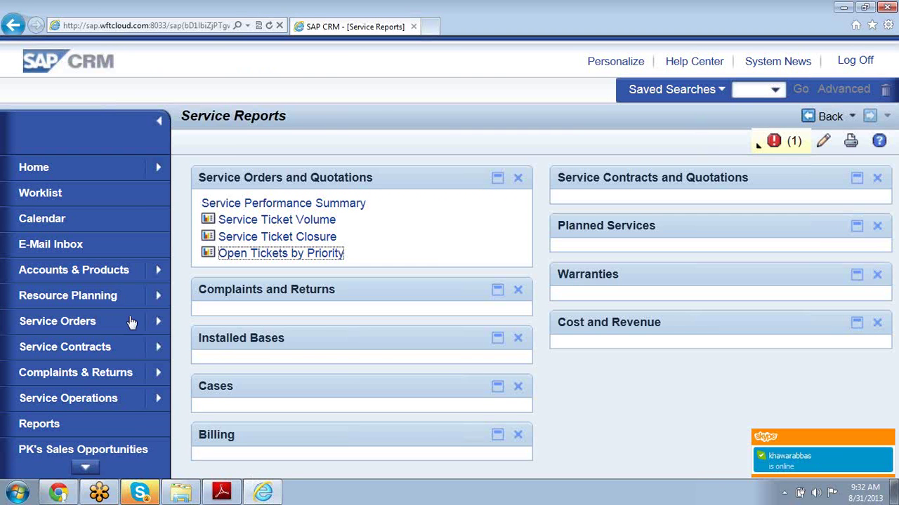
# - Go to Accounts & Products and open the Installed Bases search page
pyautogui.click(119, 271)
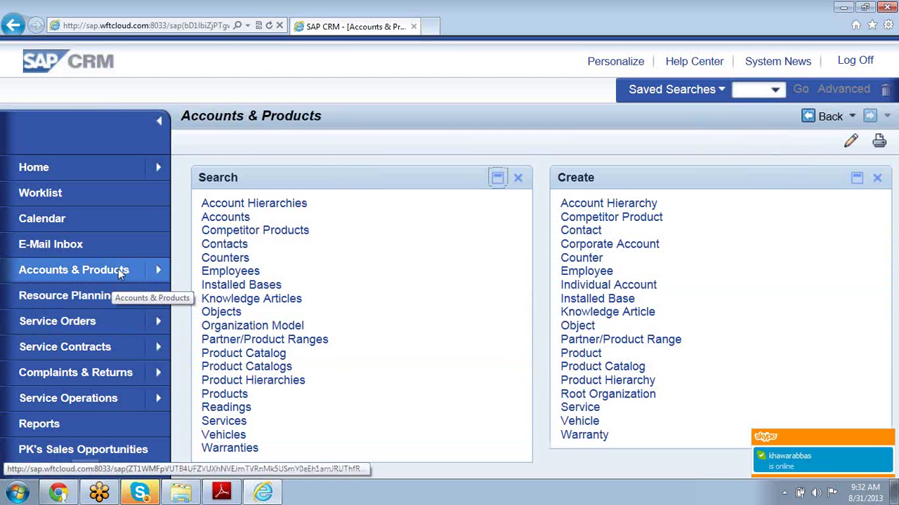
pyautogui.click(209, 288)
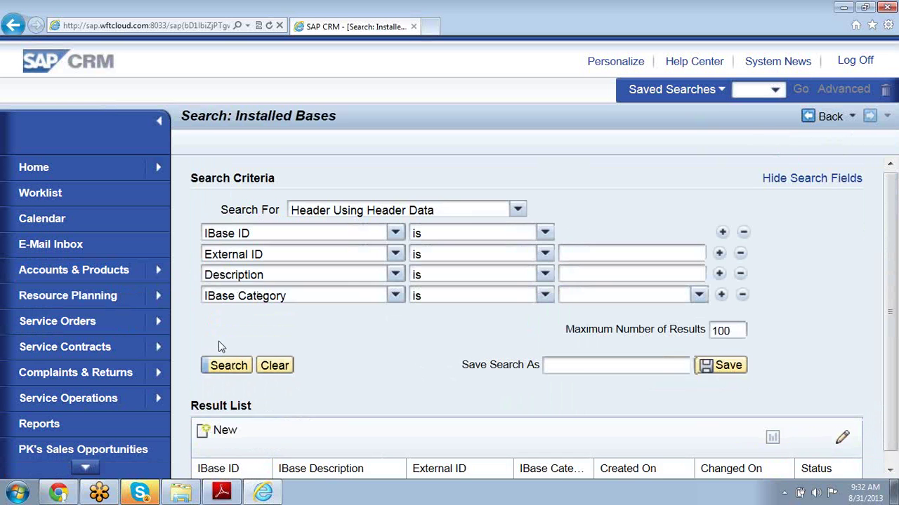
# - Run an empty installed base search and open IBase 3325, Maxitec Computer, from the results
pyautogui.click(227, 366)
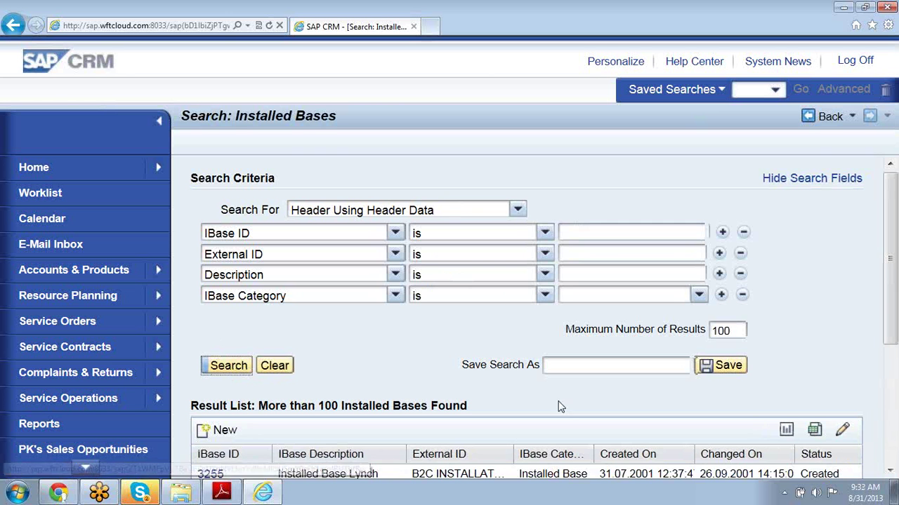
pyautogui.click(889, 470)
pyautogui.scroll(-3, 475, 445)
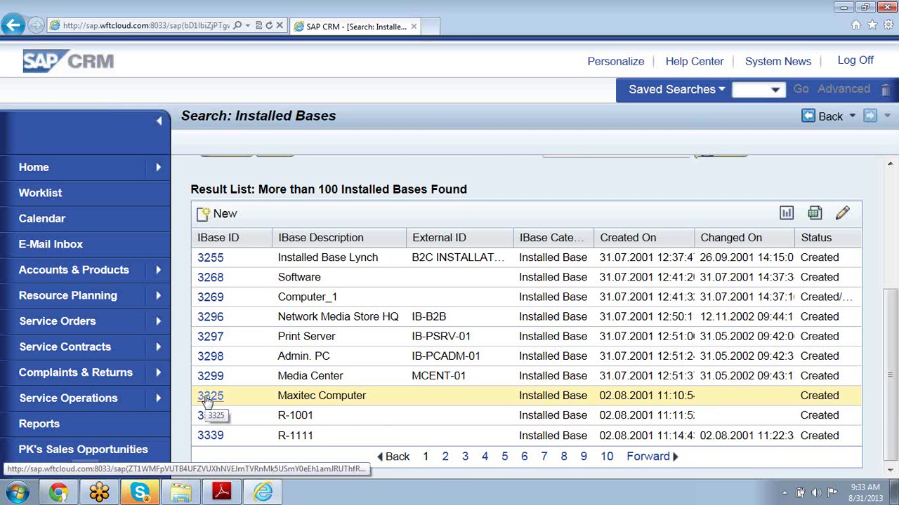
pyautogui.click(208, 398)
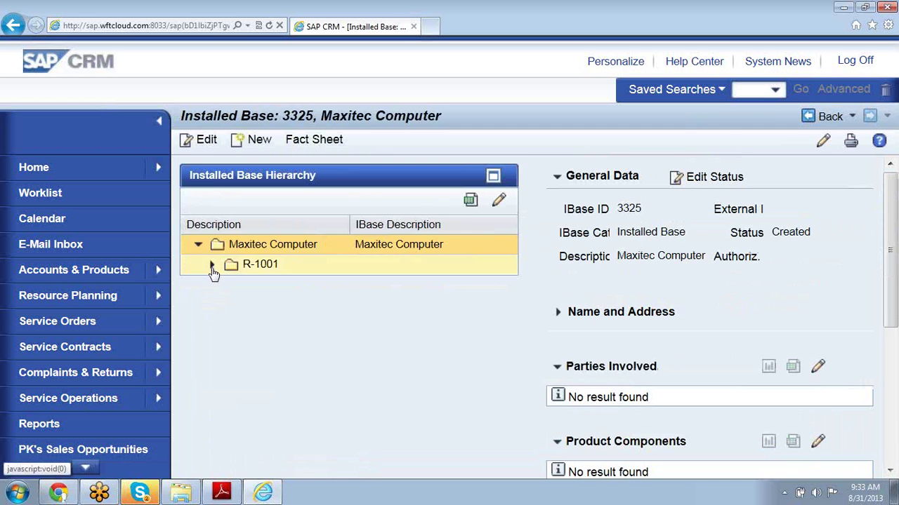
# - Expand the R-1001 branch, show Name and Address, and open component installed base 3326, R-1001
pyautogui.click(212, 265)
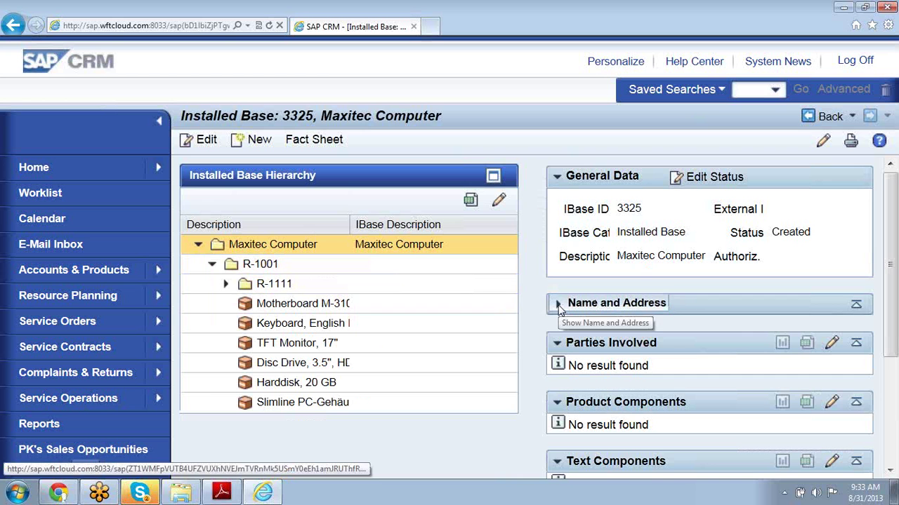
pyautogui.click(558, 306)
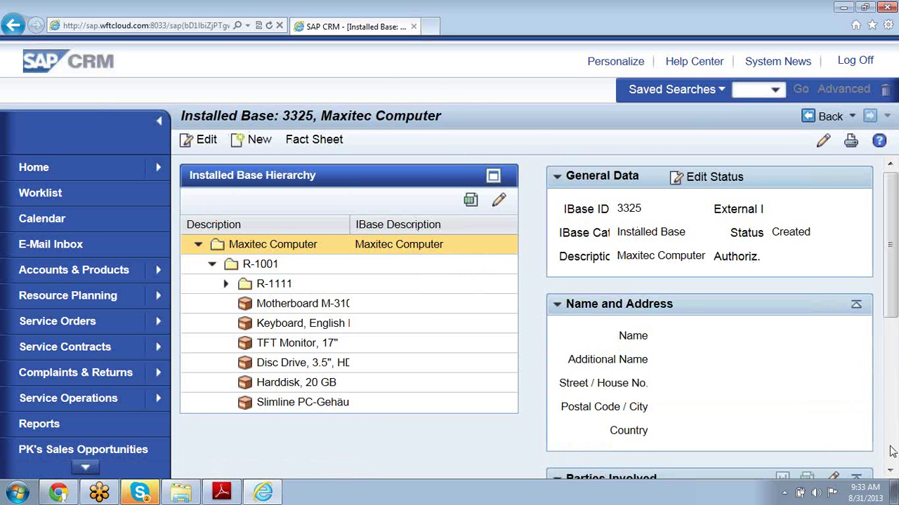
pyautogui.click(890, 474)
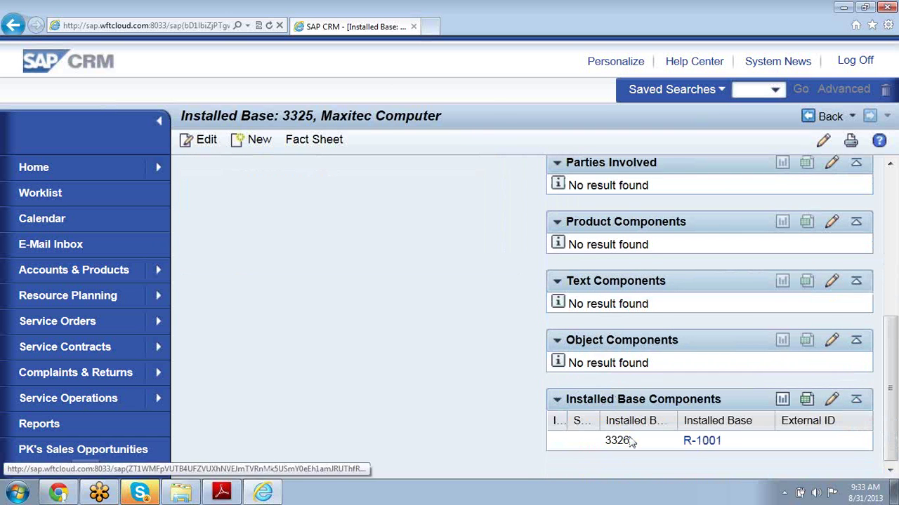
pyautogui.click(703, 442)
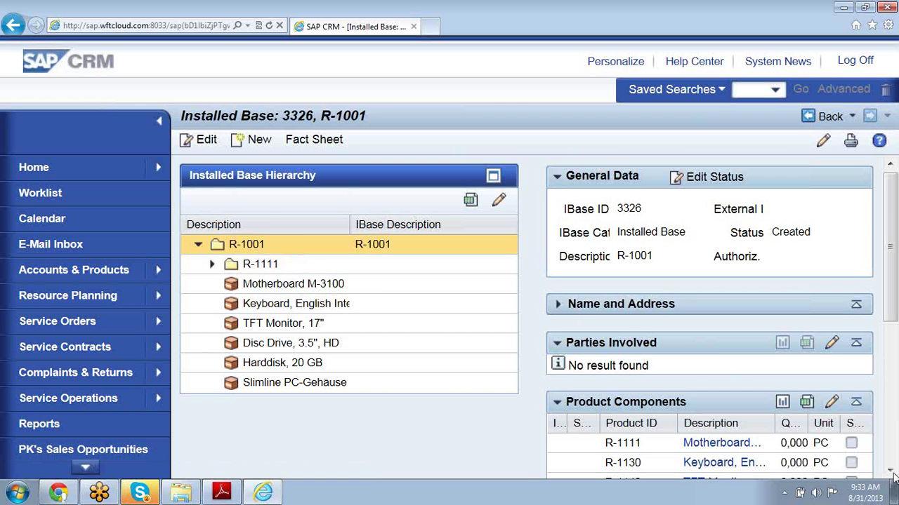
# - Open installation component 3345, R-1111, from the R-1001 hierarchy tree
pyautogui.scroll(-4, 894, 477)
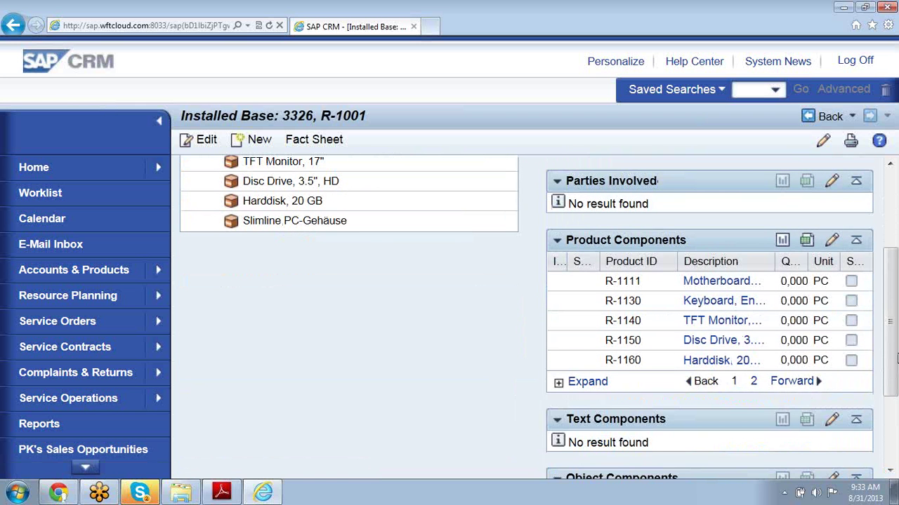
pyautogui.moveTo(893, 382); pyautogui.dragTo(895, 286)
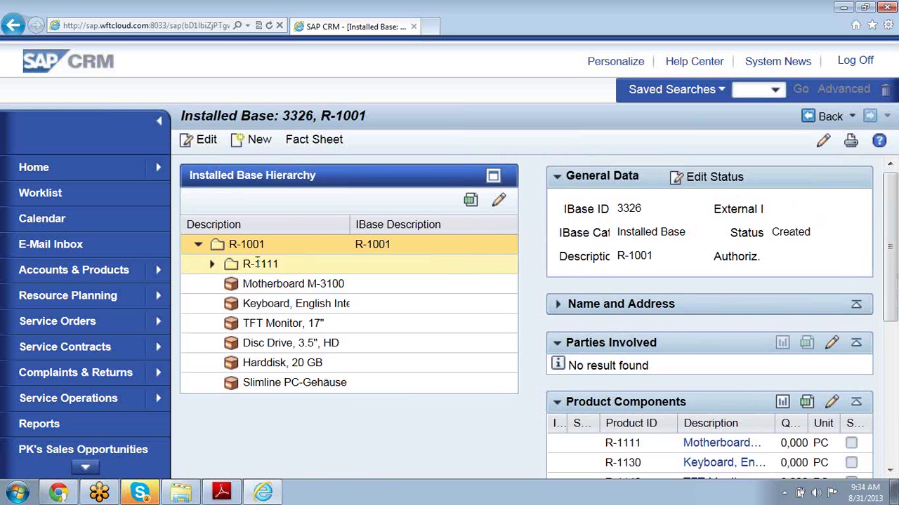
pyautogui.tripleClick(257, 264)
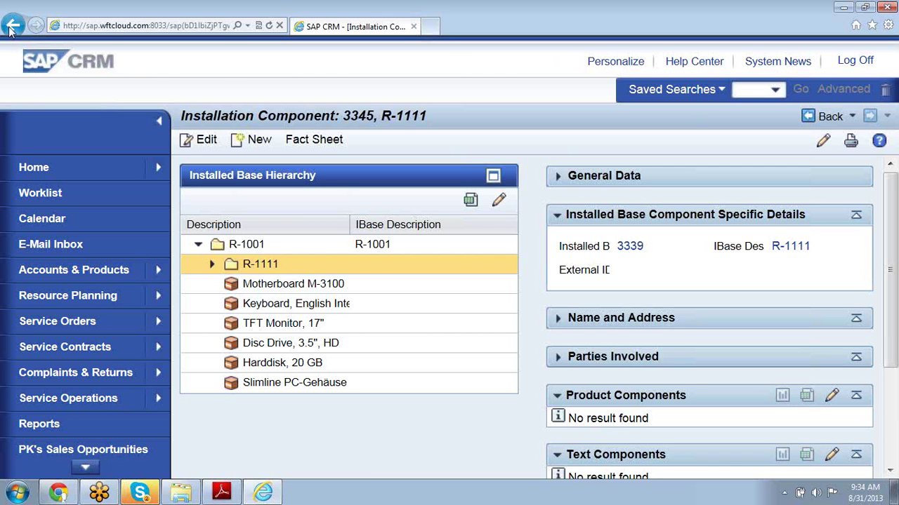
# - Go back twice to the installed bases result list showing 3255 through 3339
pyautogui.click(830, 117)
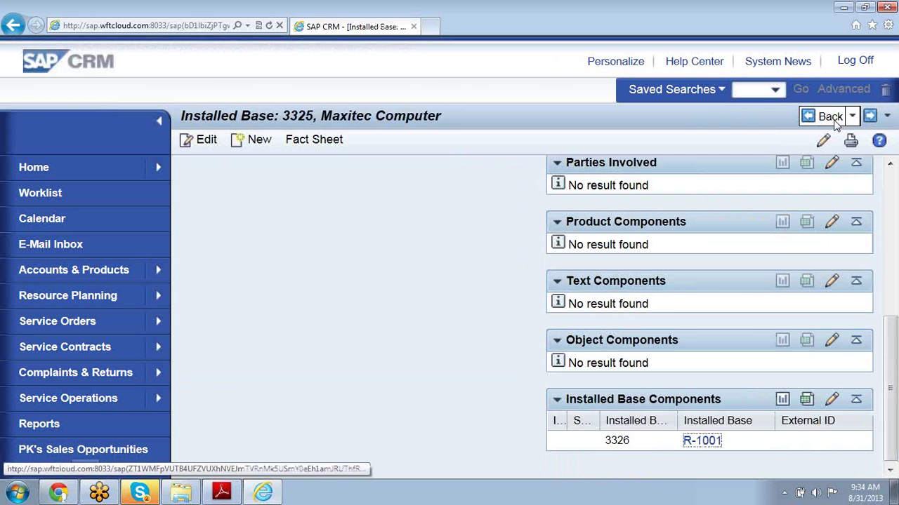
pyautogui.click(832, 120)
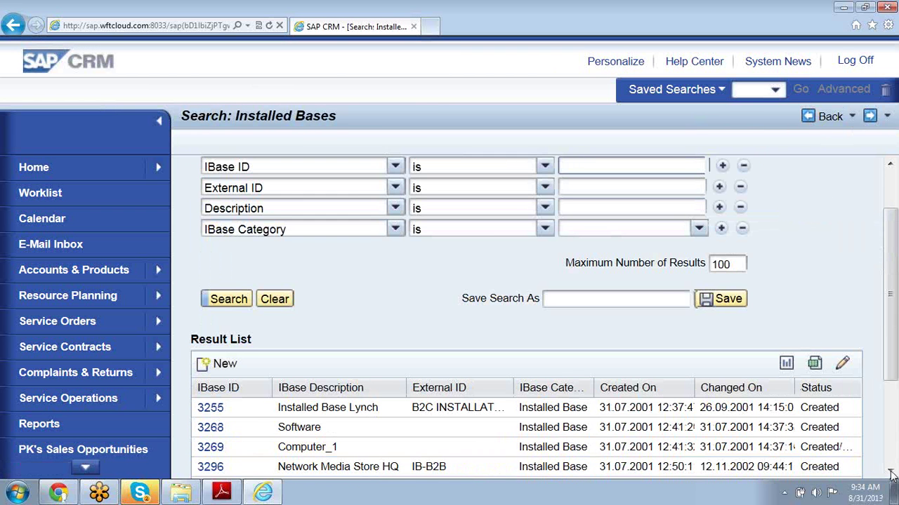
pyautogui.click(890, 475)
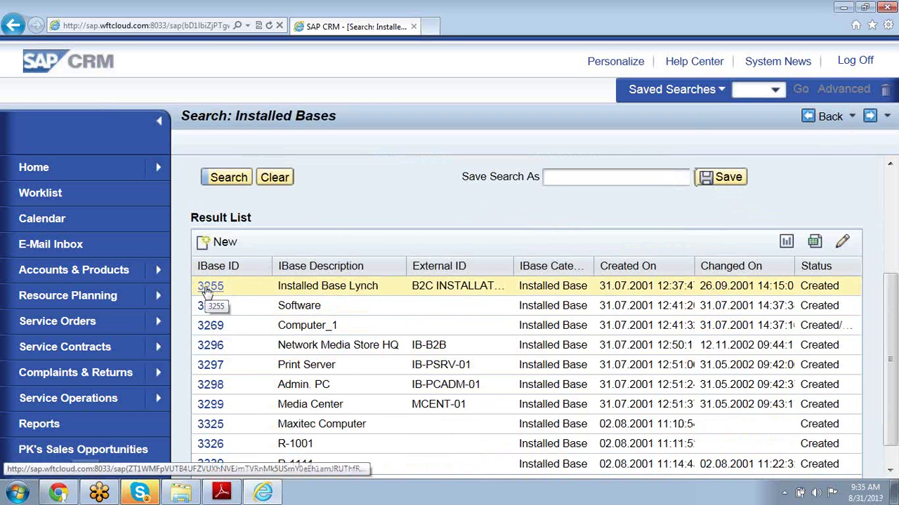
# - Open installed base 3255, Installed Base Lynch, and bring its hierarchy with Computer_1 into view
pyautogui.click(208, 290)
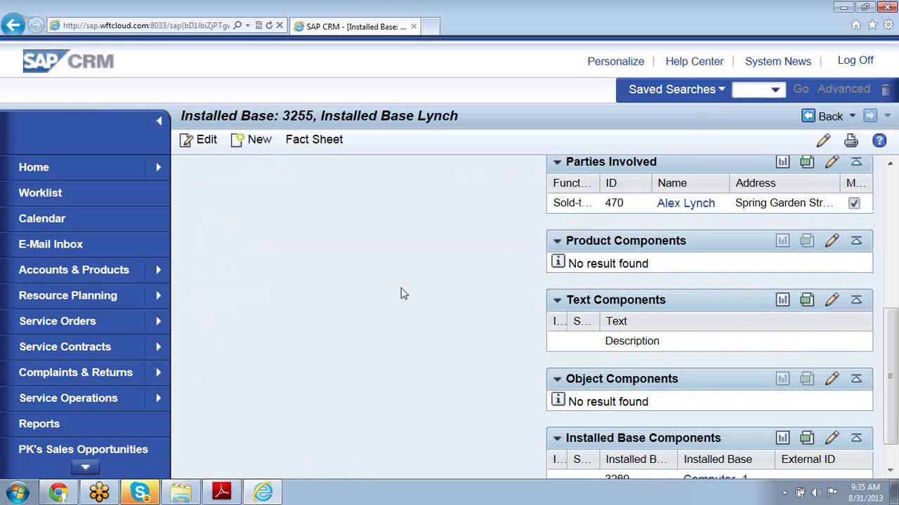
pyautogui.moveTo(892, 406); pyautogui.dragTo(896, 330)
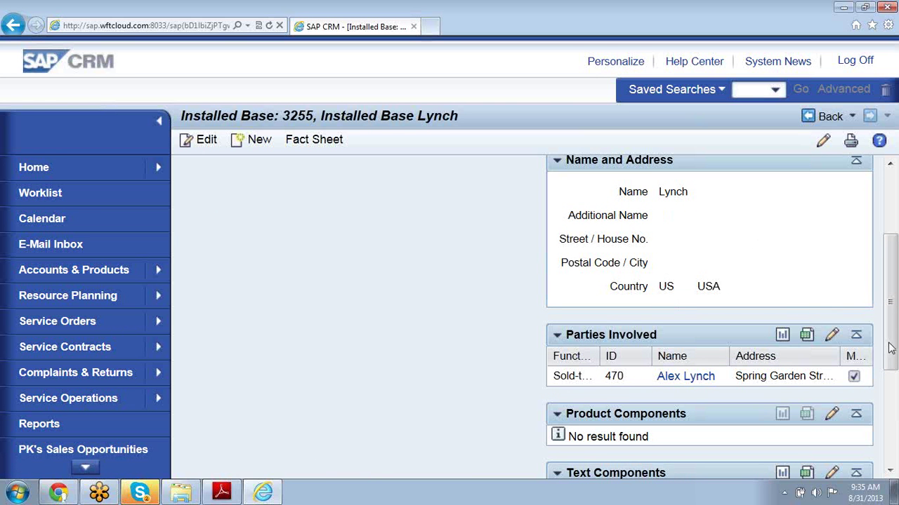
pyautogui.moveTo(892, 348); pyautogui.dragTo(895, 295)
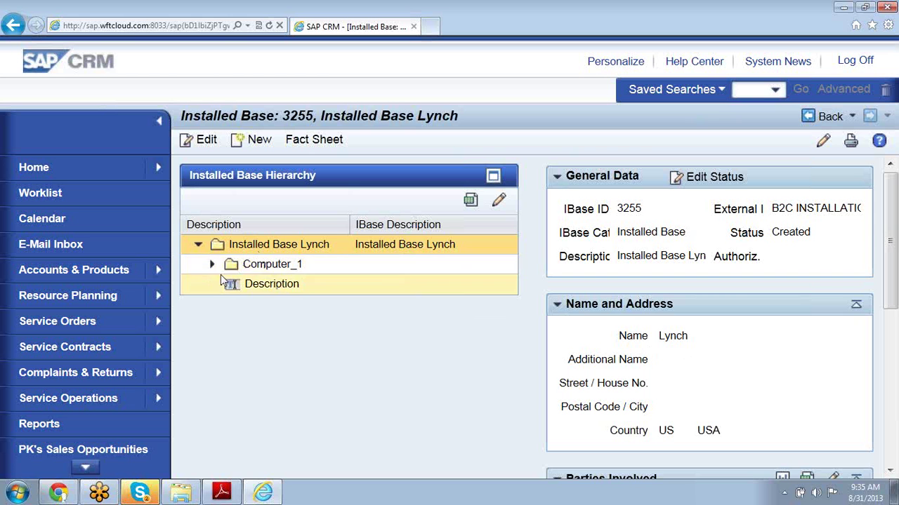
# - Expand Computer_1 and open product component 3290, Flat Future (HT-1036)
pyautogui.click(212, 268)
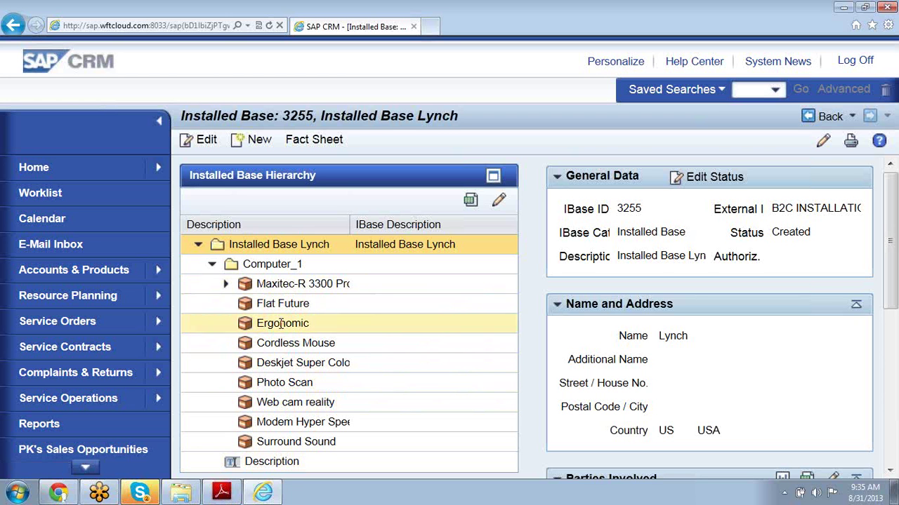
pyautogui.doubleClick(280, 306)
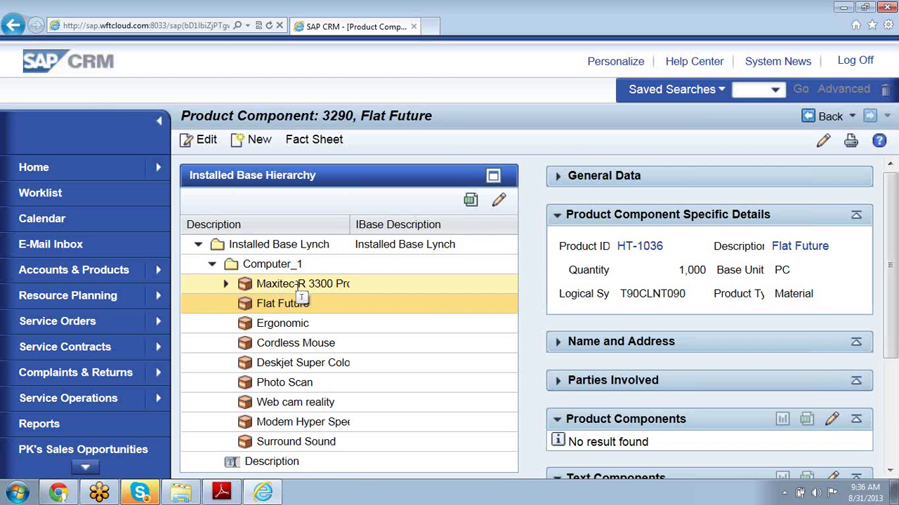
# - Expand Maxitec-R 3300 and its Software folder, then switch to the lesson PDF on page 28
pyautogui.click(226, 285)
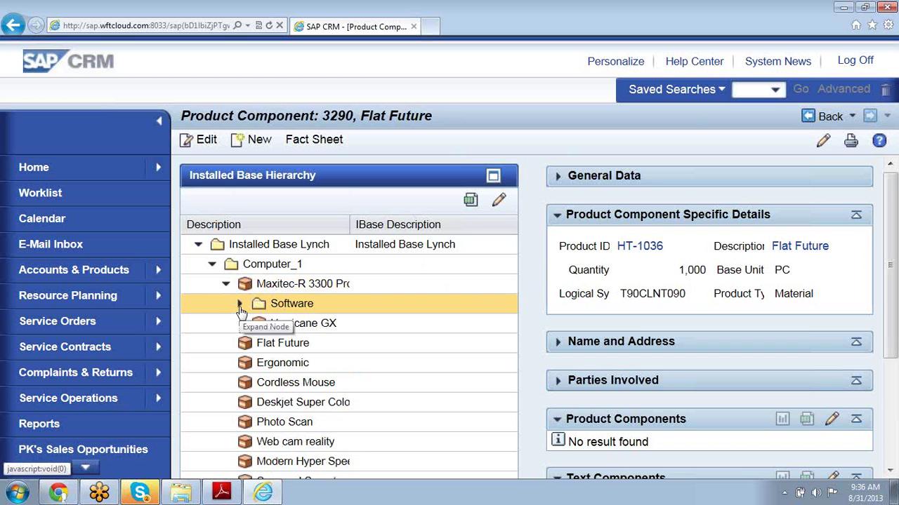
pyautogui.click(240, 306)
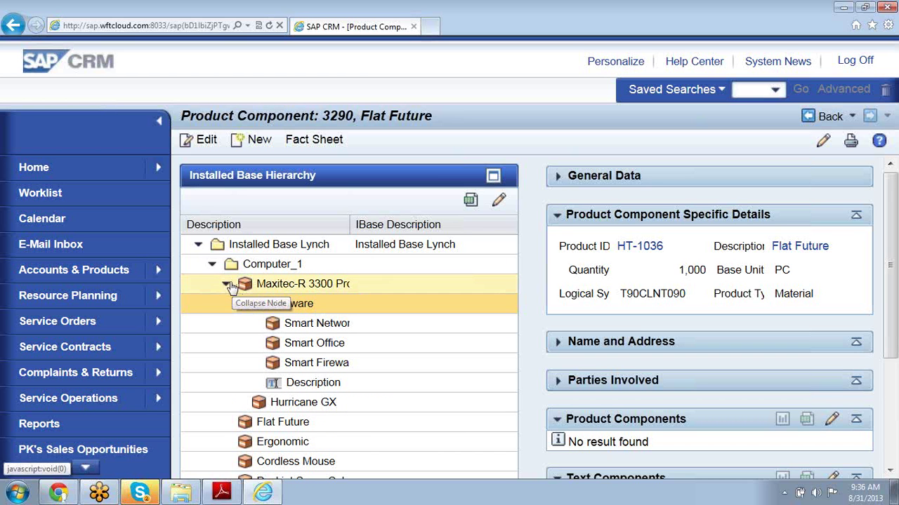
pyautogui.click(226, 285)
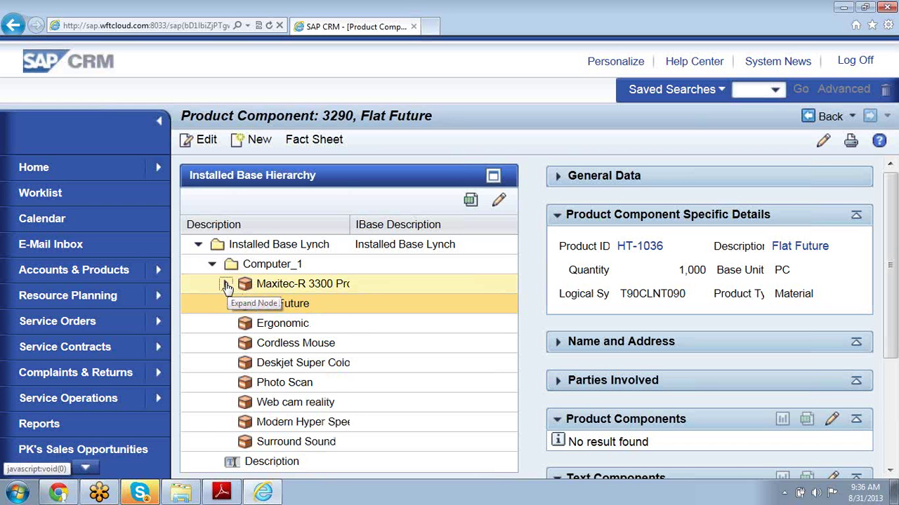
pyautogui.click(226, 285)
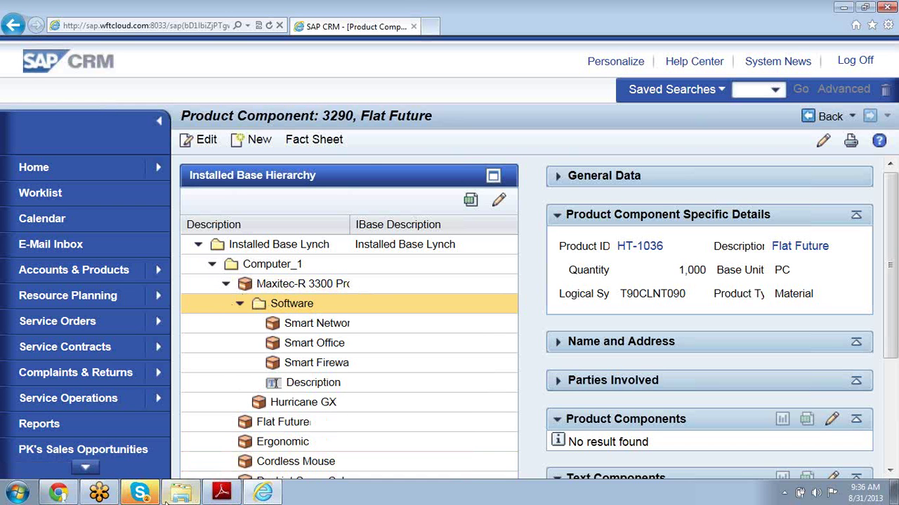
pyautogui.click(216, 495)
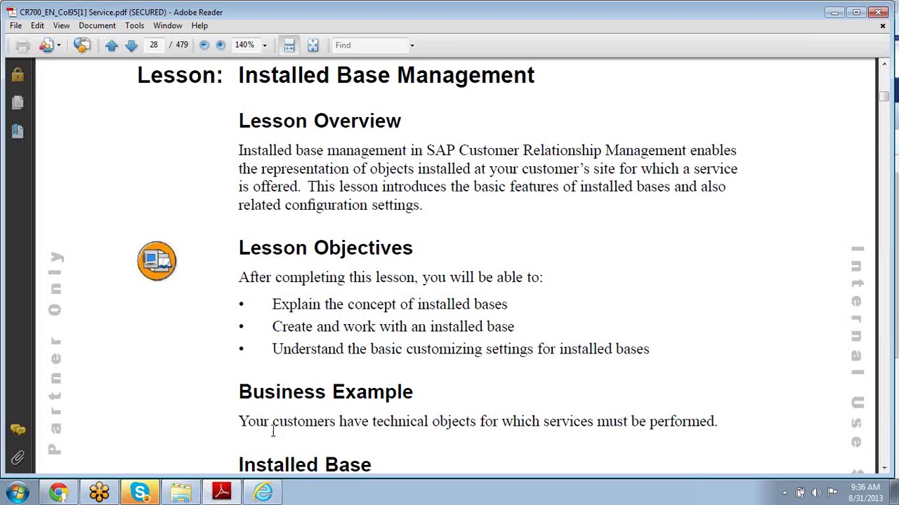
# - Scroll the PDF down to page 29's Figure 7: Example of an Installed Base
pyautogui.click(884, 468)
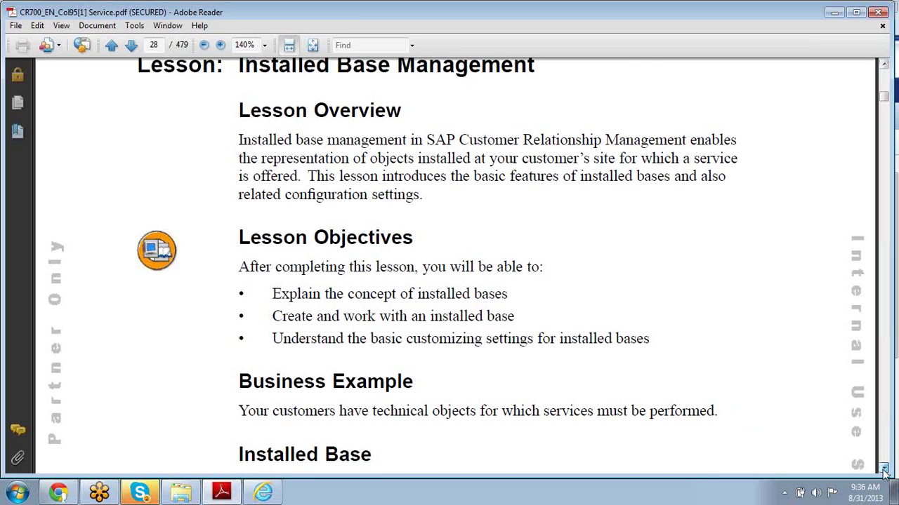
pyautogui.moveTo(885, 472); pyautogui.dragTo(885, 472)
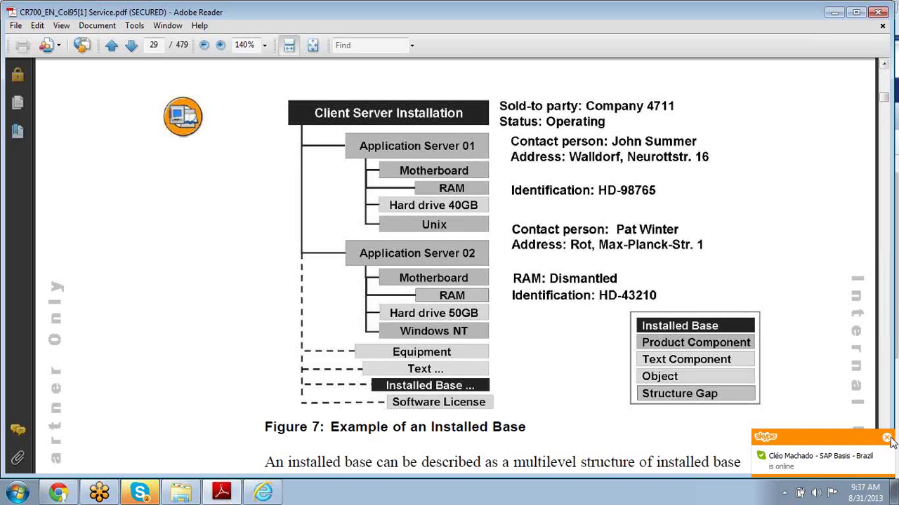
pyautogui.click(886, 436)
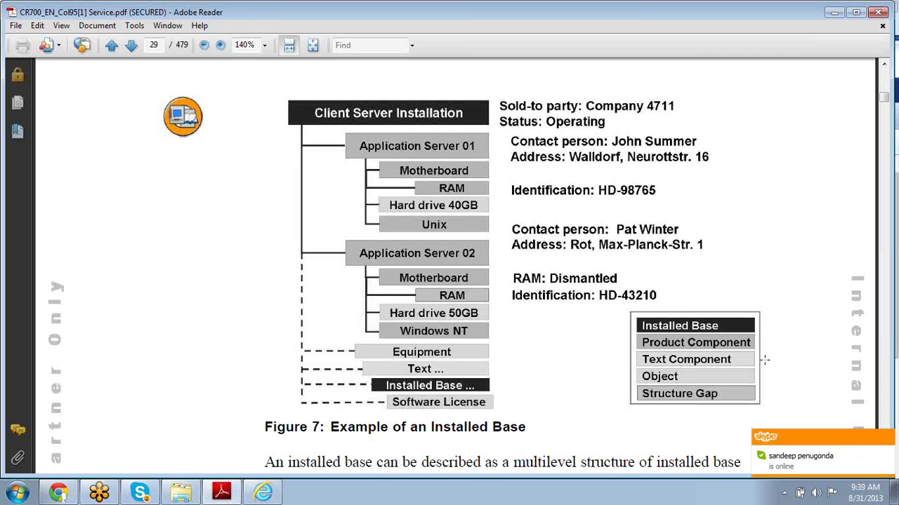
pyautogui.click(888, 437)
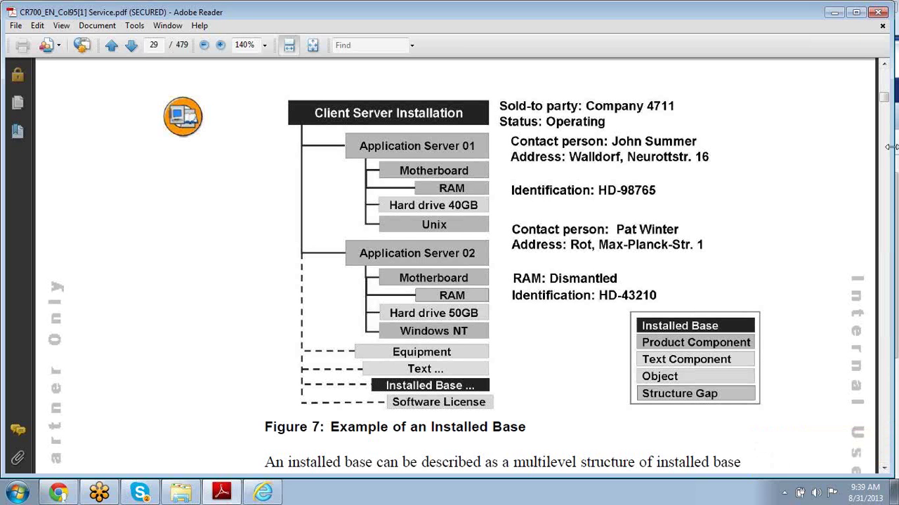
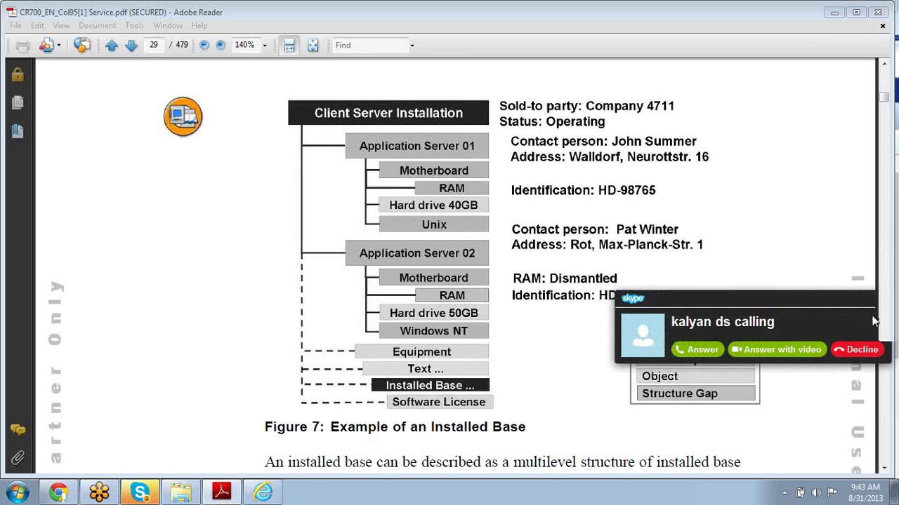
# - Decline the Skype incoming call so the Figure 7 Installed Base diagram is uncovered
pyautogui.click(864, 352)
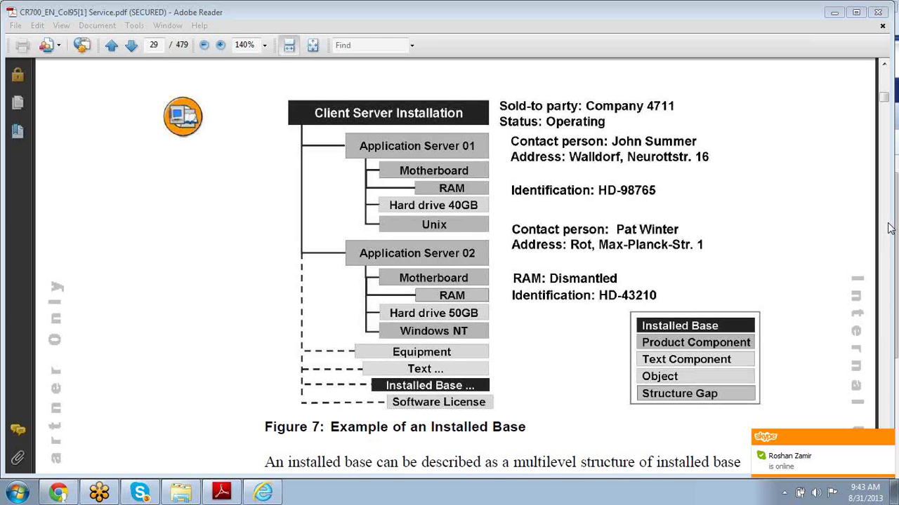
# - Scroll down to page 31's Figure 8: Installed Base Header - Details
pyautogui.scroll(-10, 888, 229)
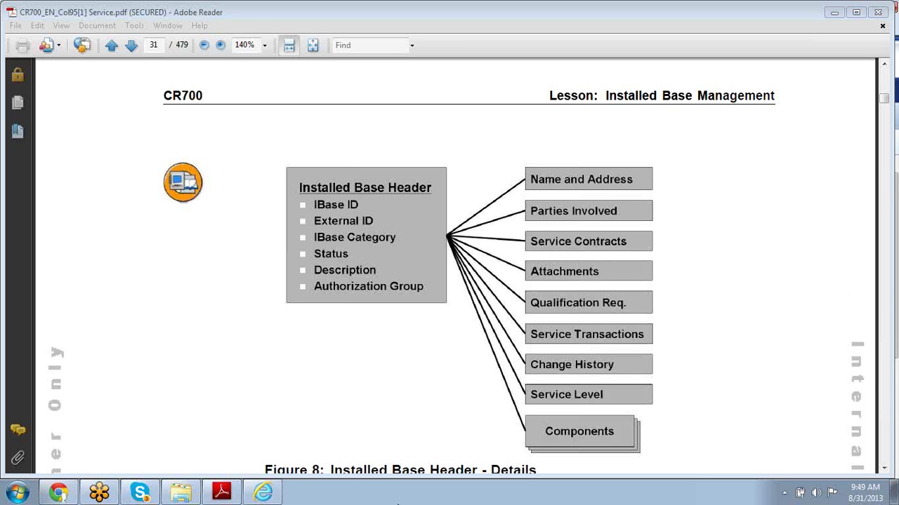
# - Reactivate the service PDF window and reopen CR700_EN_Col95[1] Service.pdf from the recent files list
pyautogui.moveTo(221, 492)
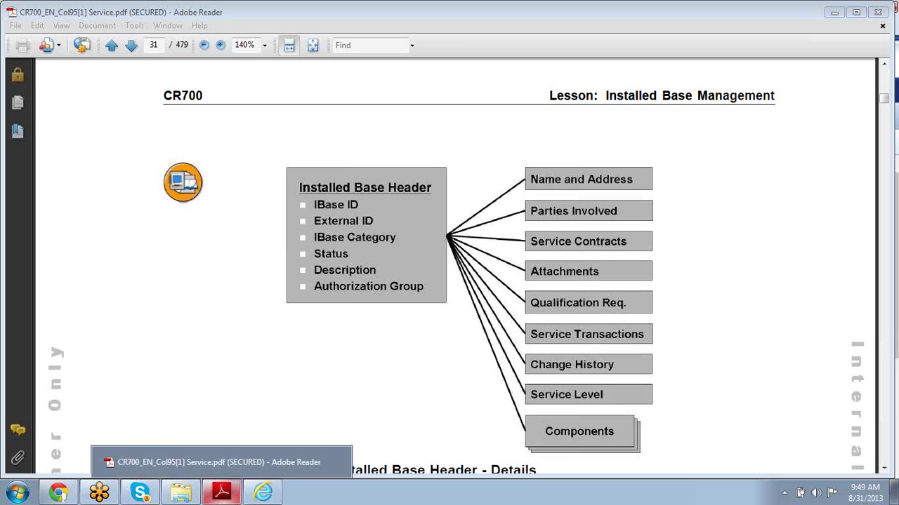
pyautogui.click(229, 458)
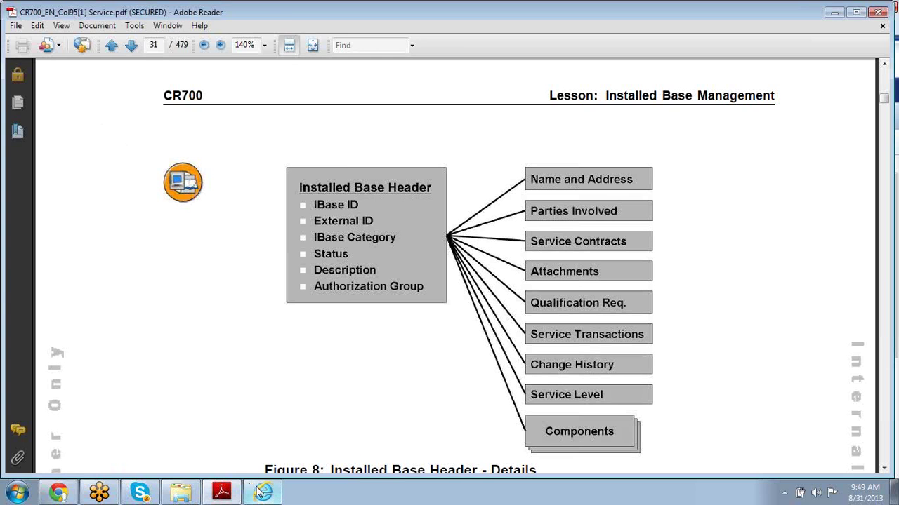
pyautogui.moveTo(222, 483)
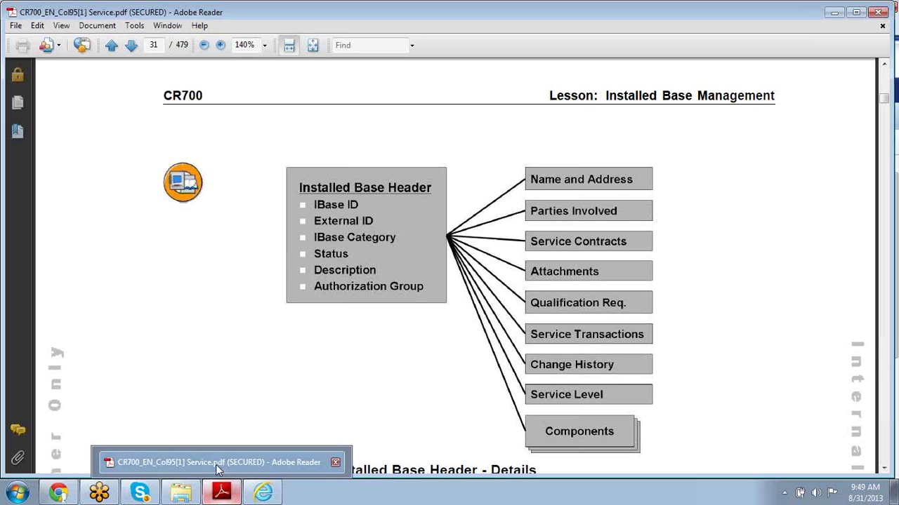
pyautogui.click(219, 466)
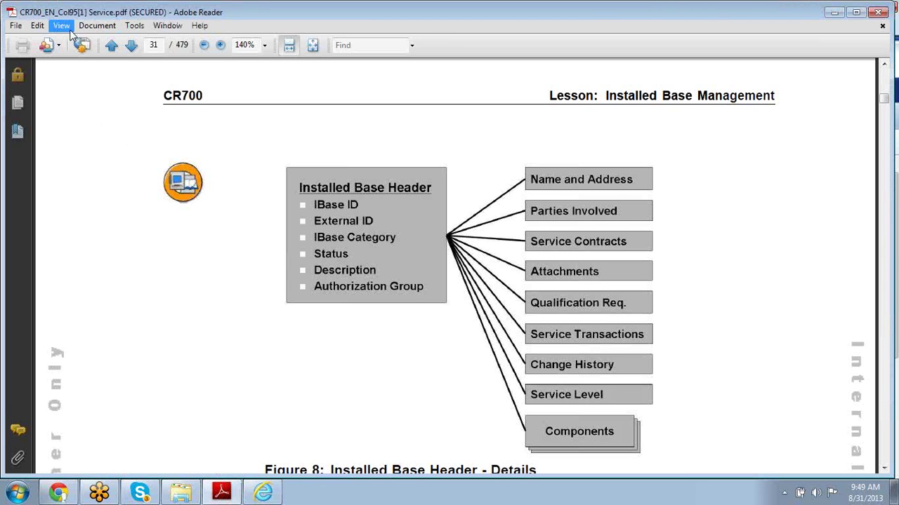
pyautogui.click(15, 26)
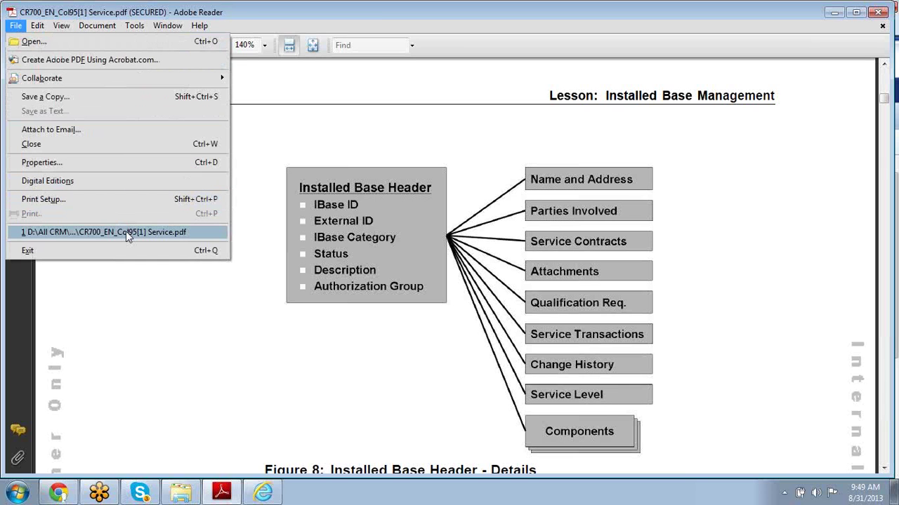
pyautogui.click(126, 234)
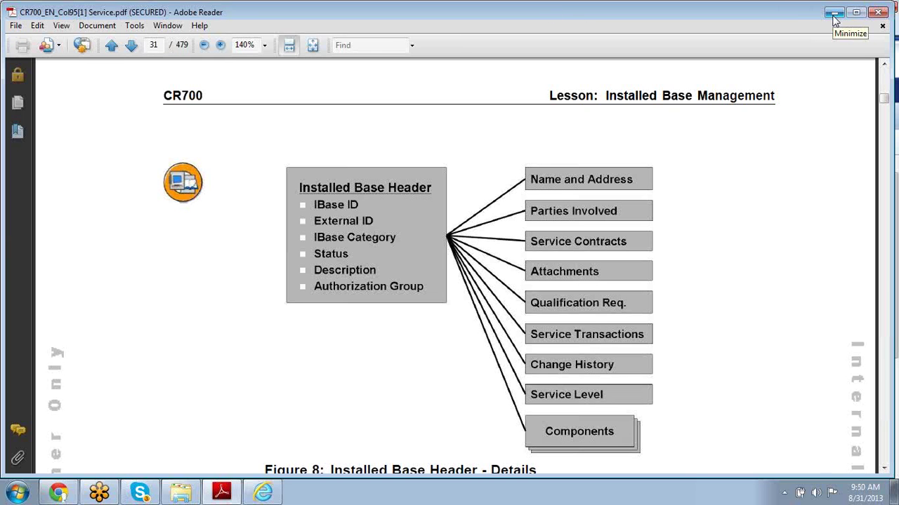
# - Minimize Reader, SAP CRM and the cr700 search window, then bring up CR700-Service.pdf on Dropbox in Chrome
pyautogui.click(834, 17)
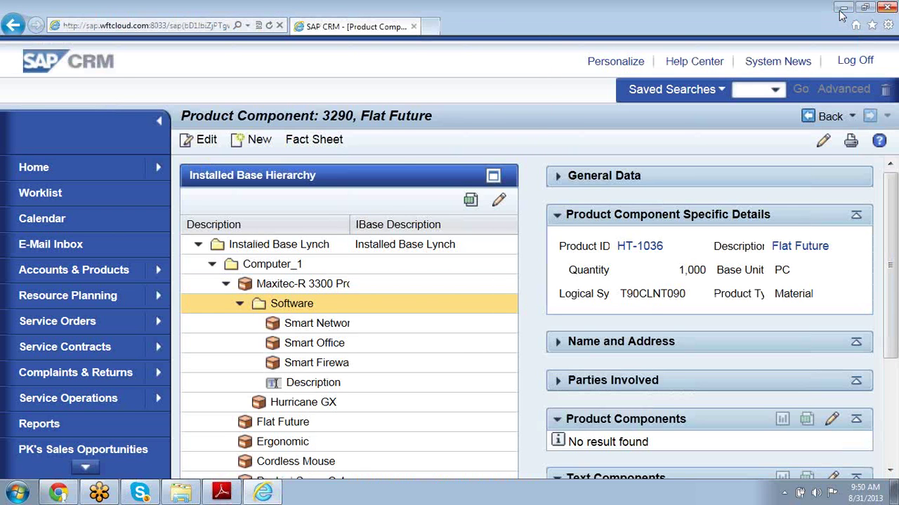
pyautogui.click(843, 8)
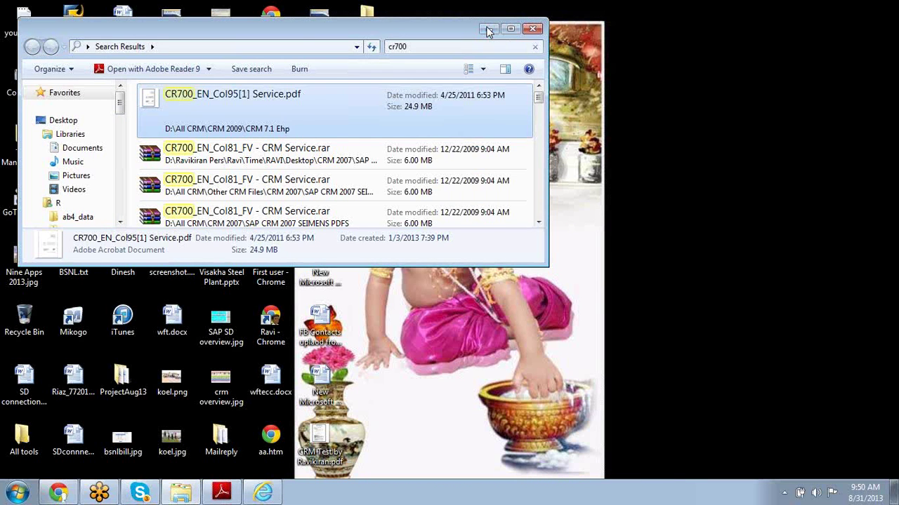
pyautogui.click(489, 30)
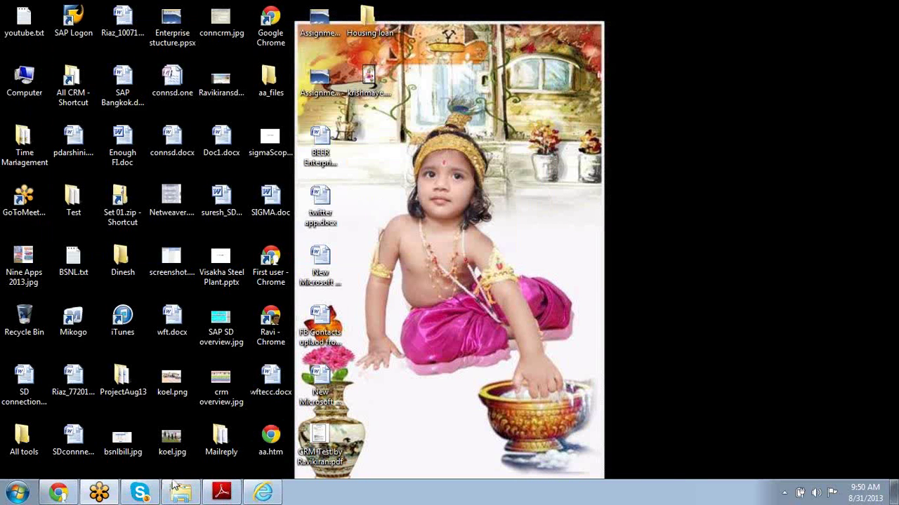
pyautogui.click(59, 494)
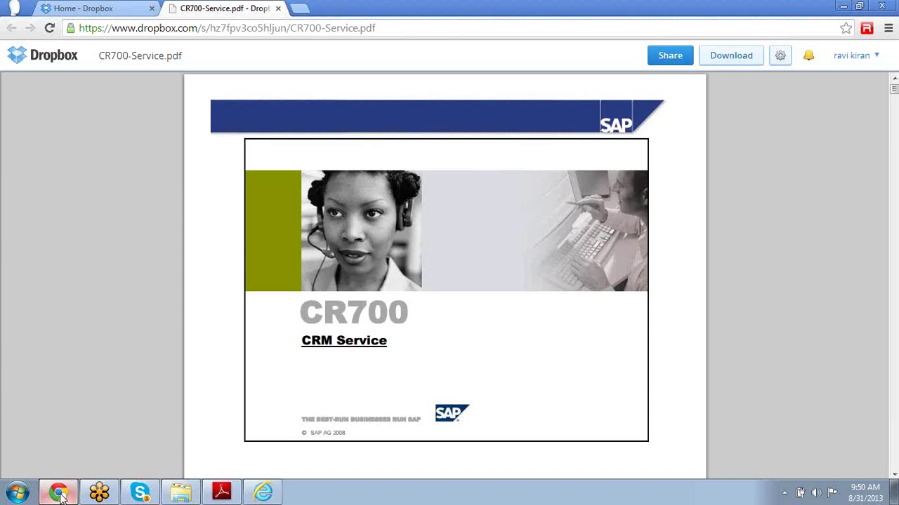
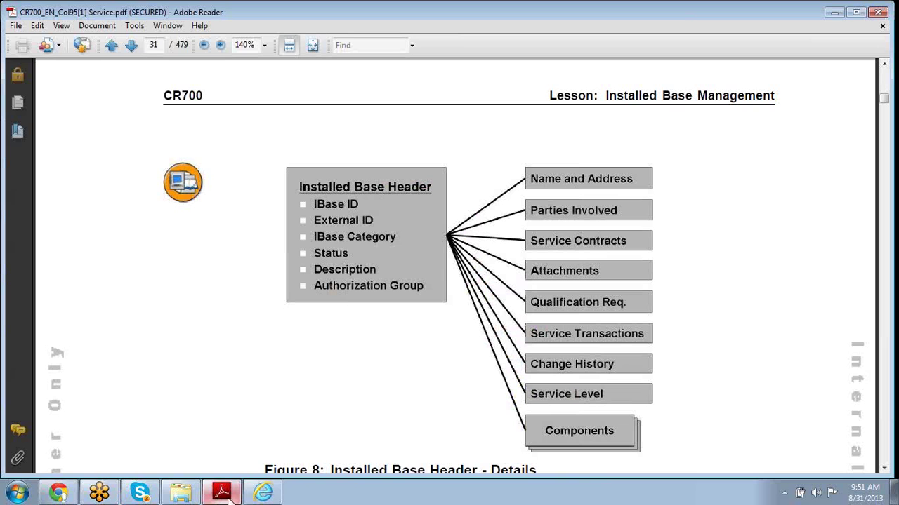
# - Review Figure 8, Installed Base Header - Details, on page 31 of the CR700 Service PDF
pyautogui.moveTo(261, 496)
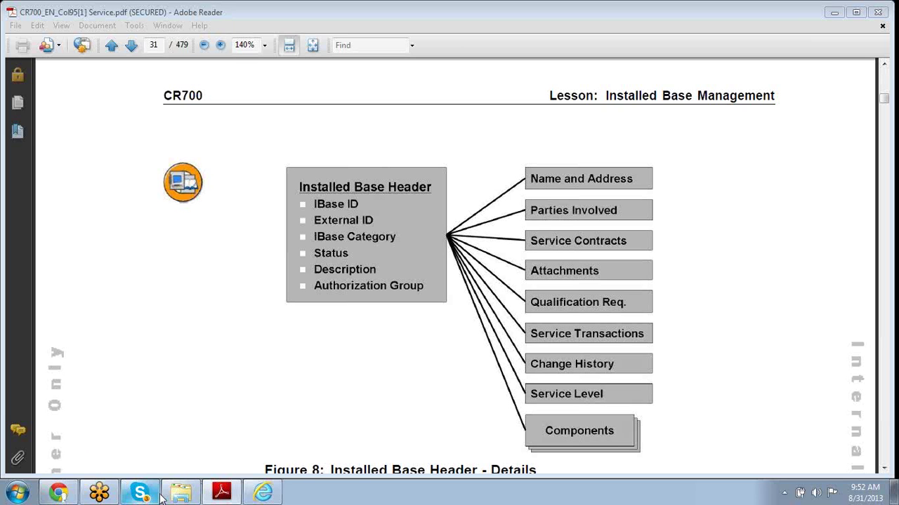
pyautogui.moveTo(85, 493)
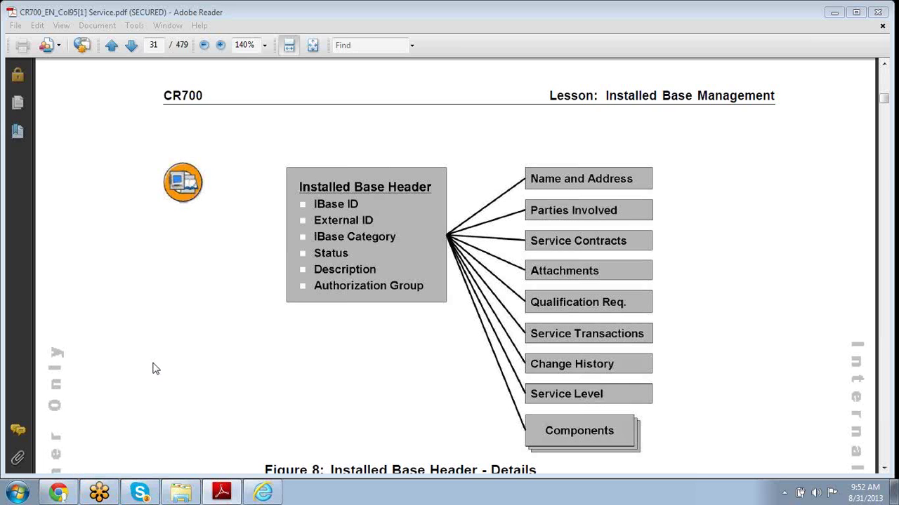
# - From the desktop, start SAP Logon and connect to the Ravicrm system
pyautogui.press('super+d')
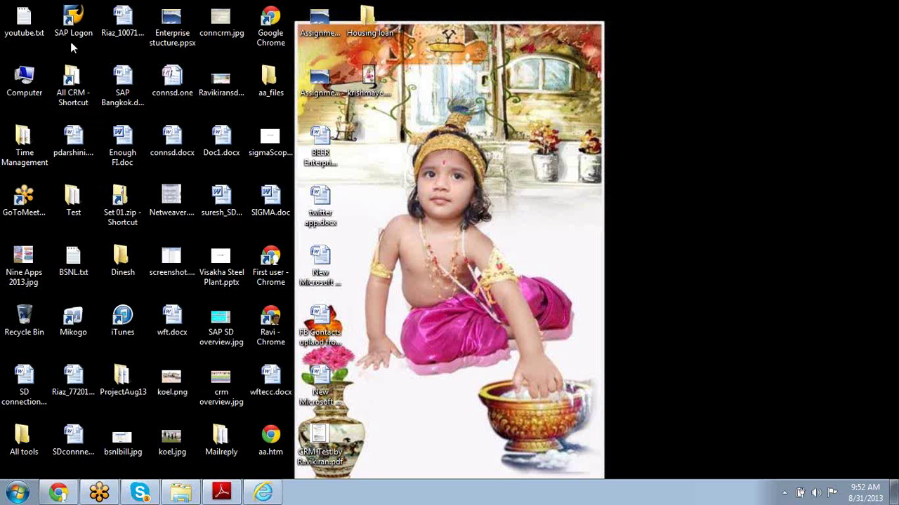
pyautogui.doubleClick(71, 39)
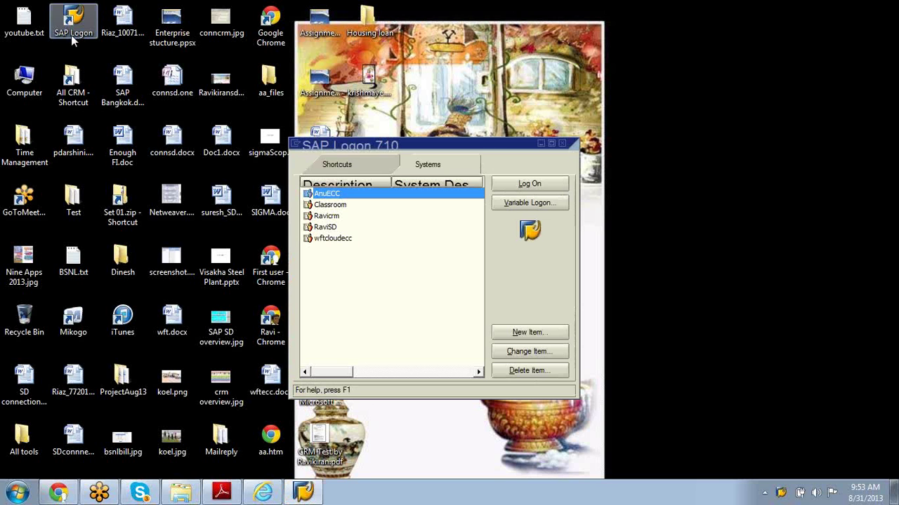
pyautogui.click(336, 217)
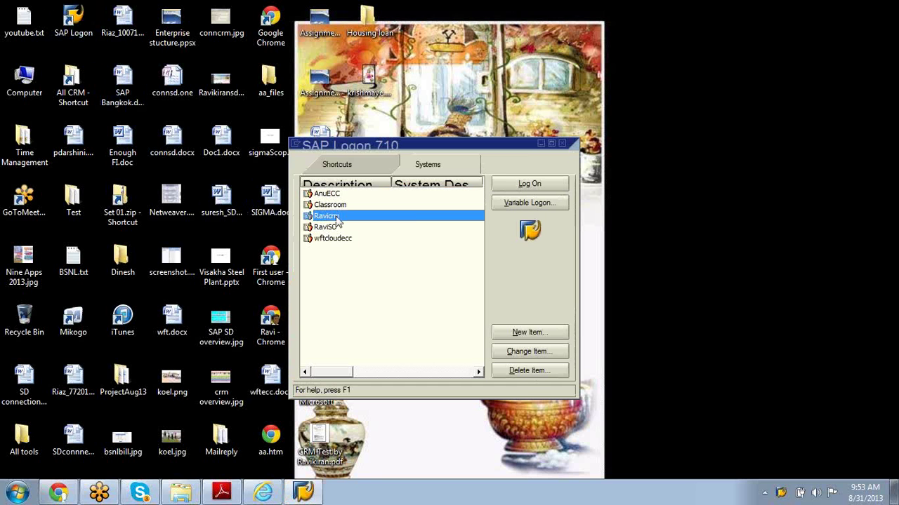
pyautogui.click(517, 188)
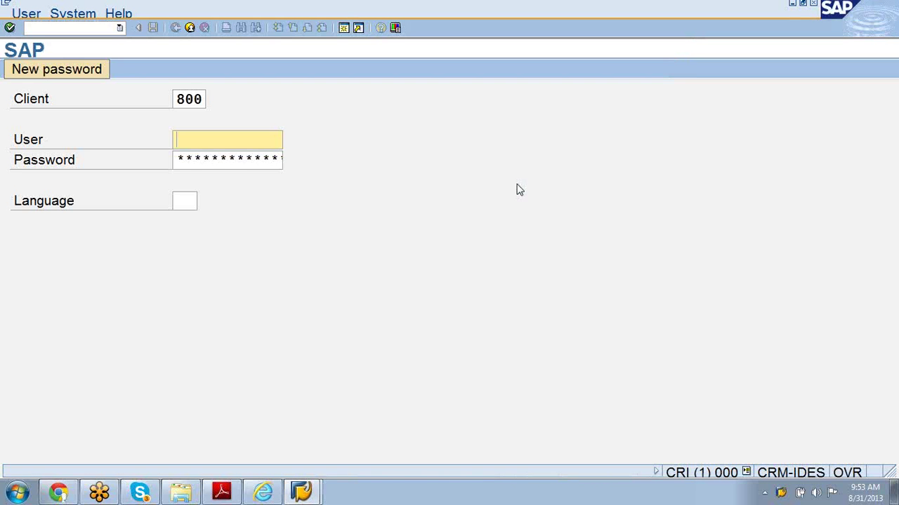
# - Sign in to client 800 with the user name and password
pyautogui.write('wft')
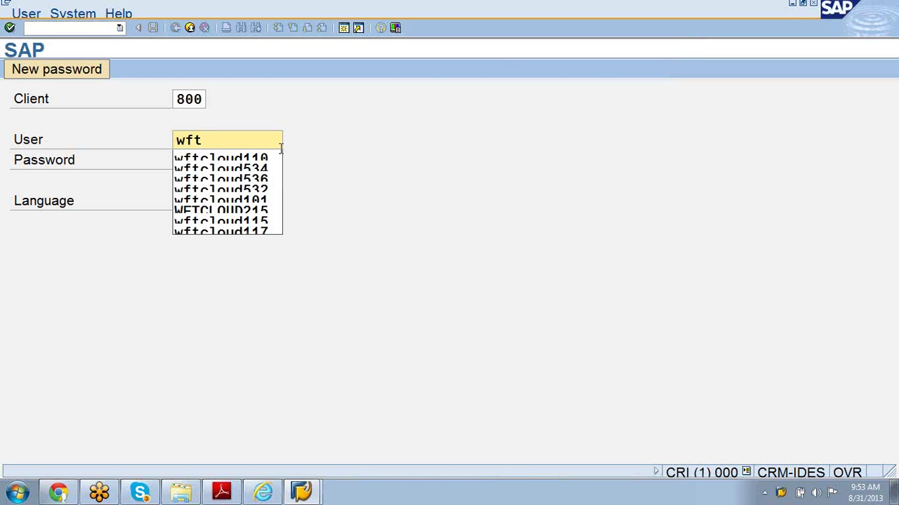
pyautogui.click(261, 159)
pyautogui.click(244, 164)
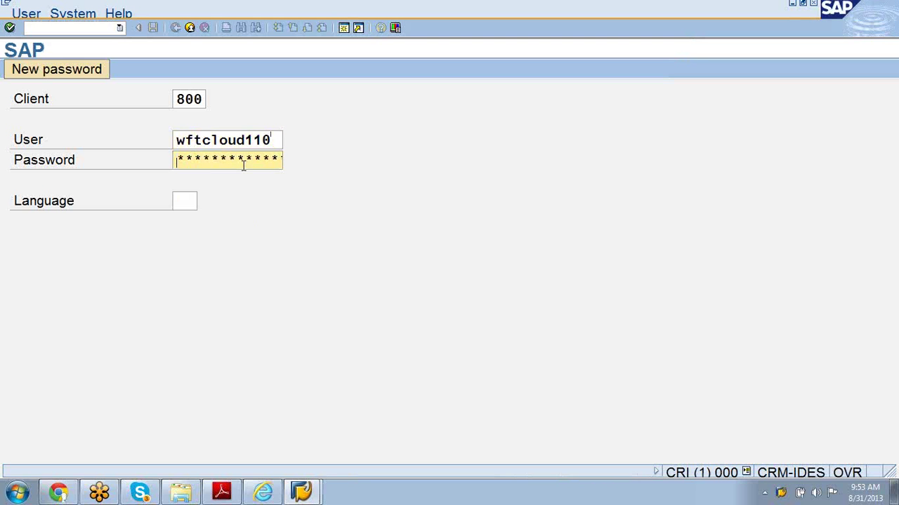
pyautogui.write('*******')
pyautogui.press('Return')
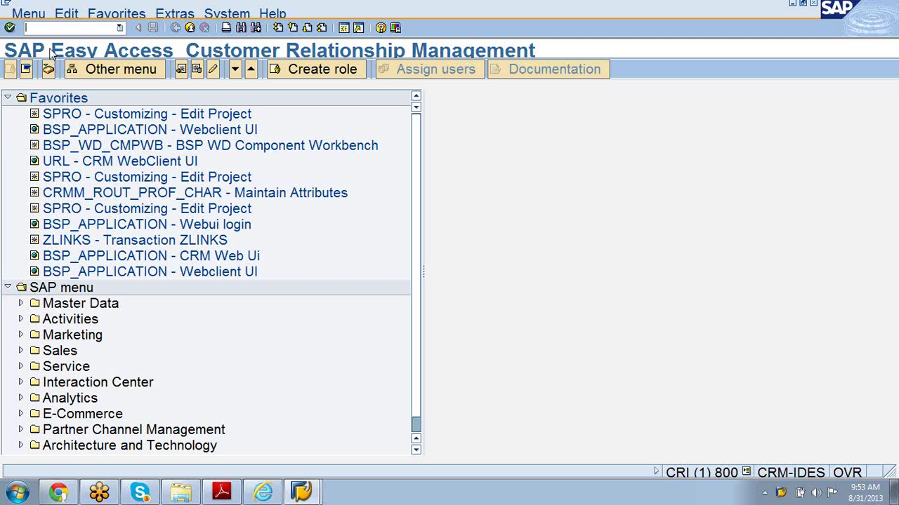
# - Run transaction IB53 (Display Installed Base), clear the installed base number and search for one
pyautogui.write('/nb53')
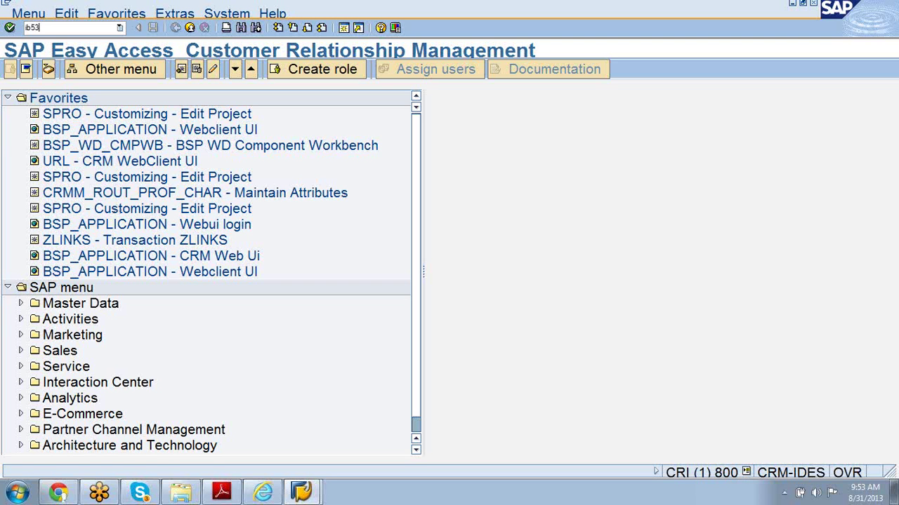
pyautogui.press('Return')
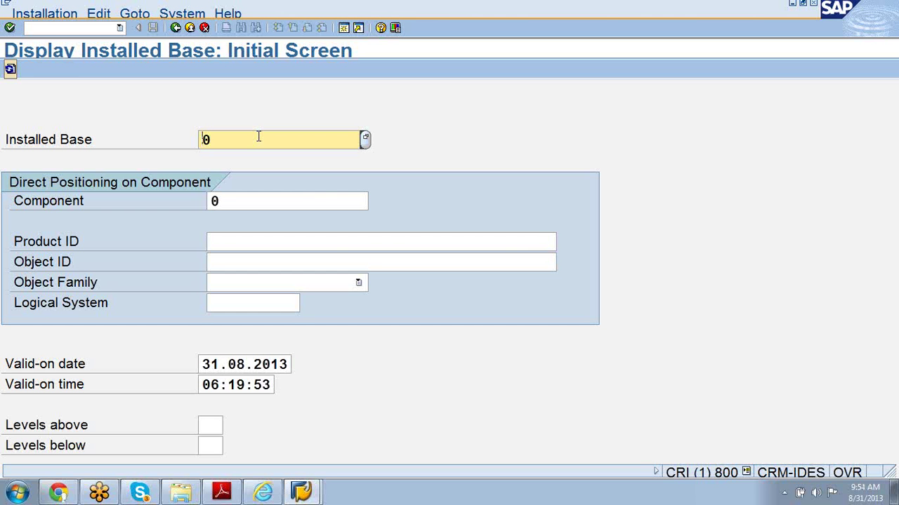
pyautogui.press('Delete')
pyautogui.press('Return')
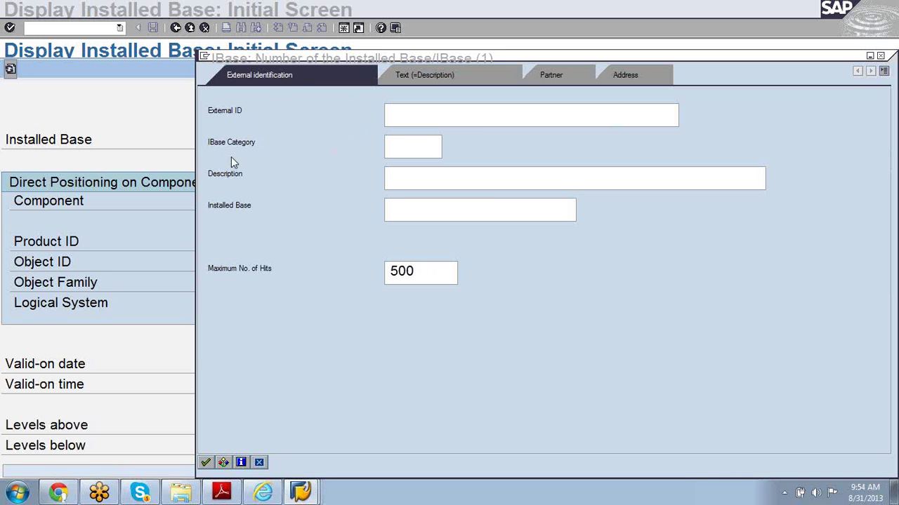
# - Search installed bases of category 01 and select 3464, 01MEGASTORE
pyautogui.click(421, 142)
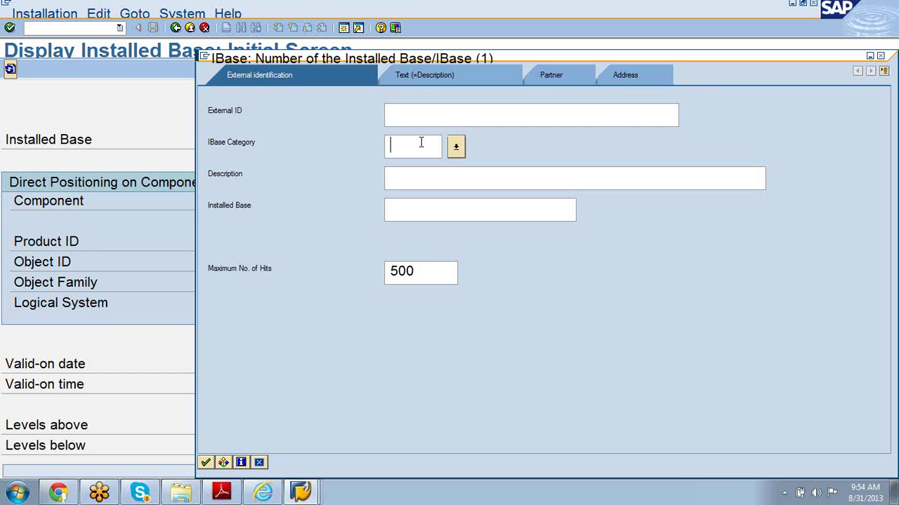
pyautogui.click(458, 147)
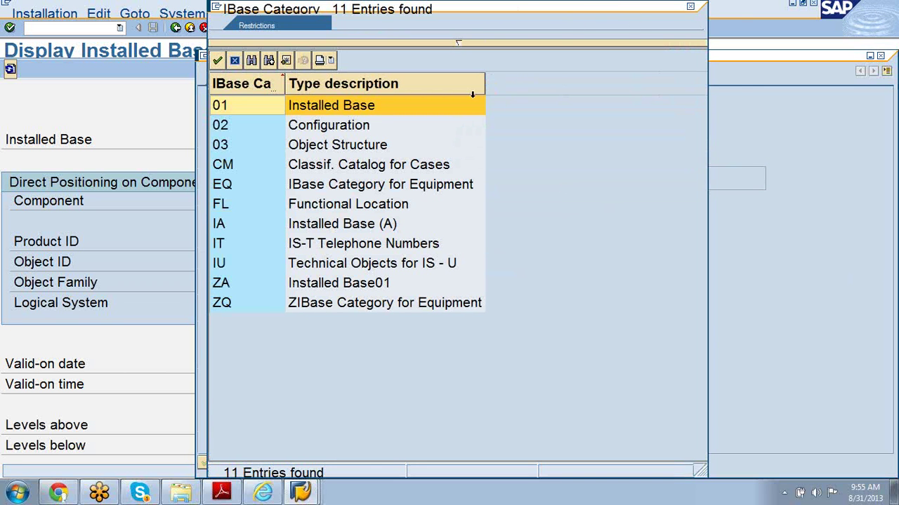
pyautogui.doubleClick(332, 109)
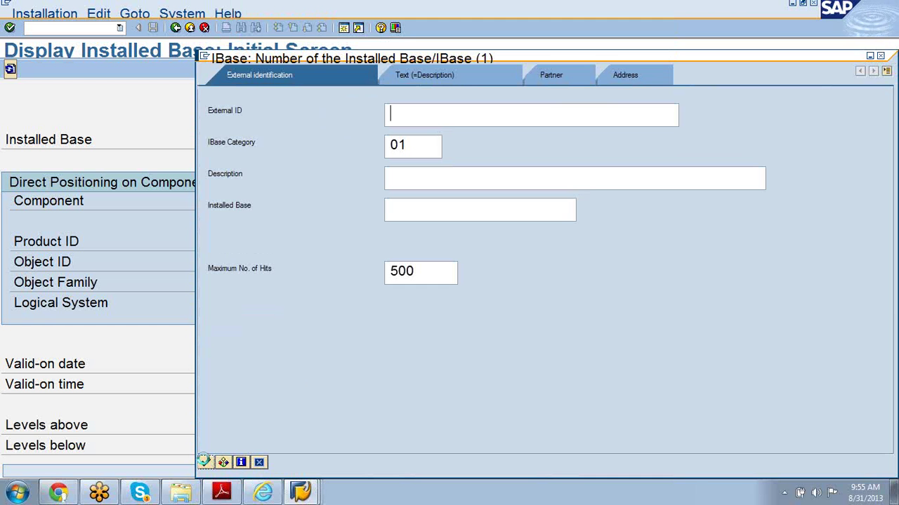
pyautogui.click(204, 462)
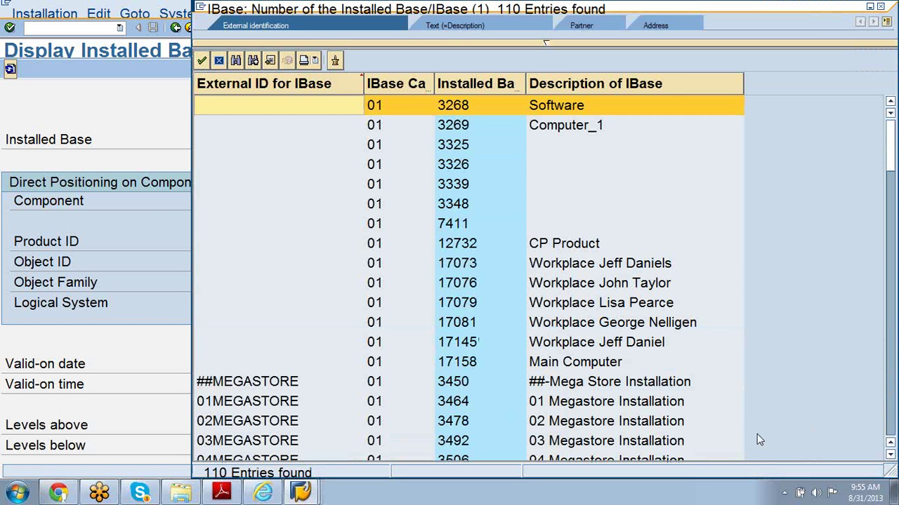
pyautogui.click(459, 401)
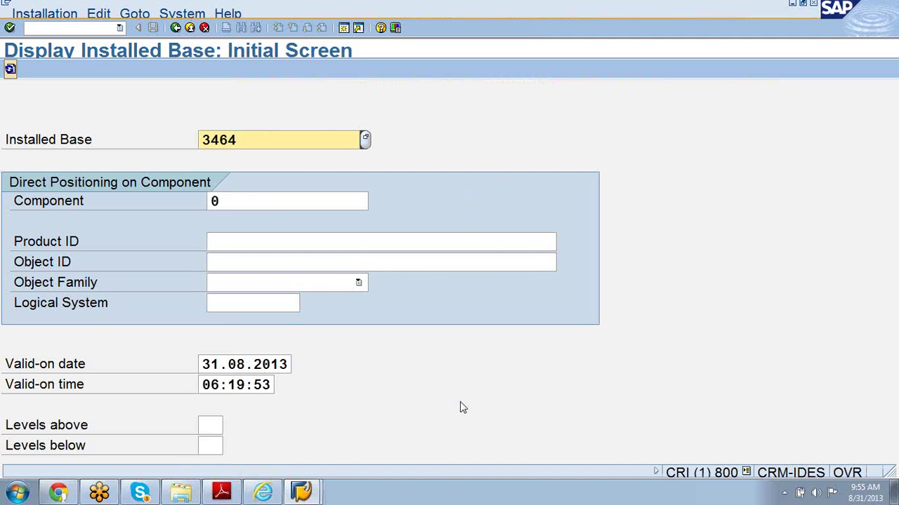
# - Display installed base 3464 in detail, widen the detail panel and check its missing address
pyautogui.press('Return')
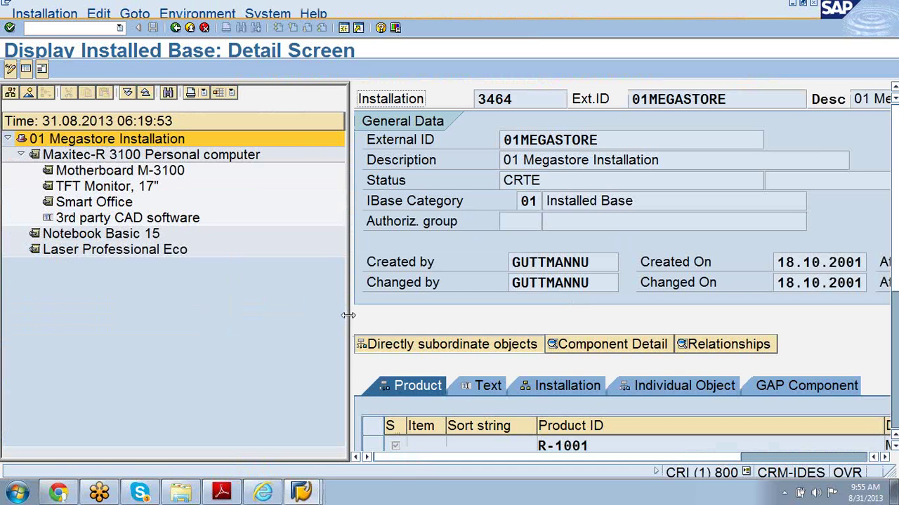
pyautogui.moveTo(348, 315); pyautogui.dragTo(215, 327)
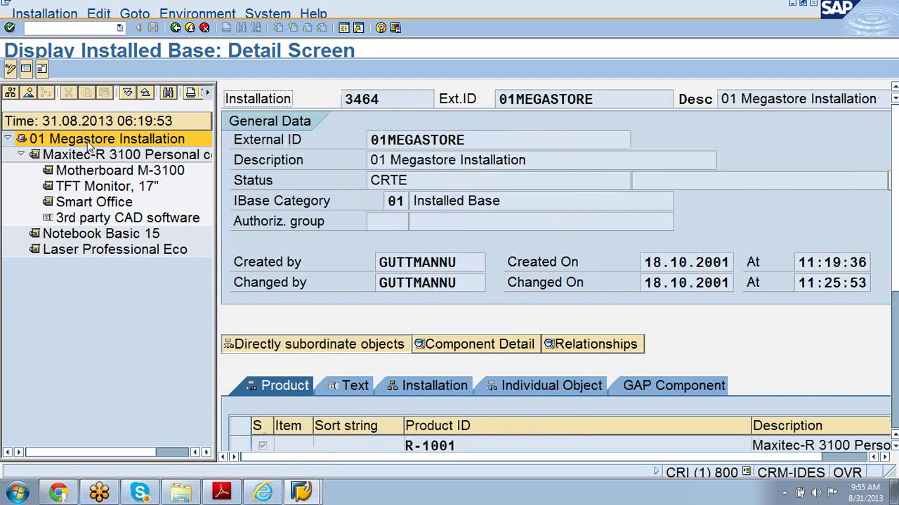
pyautogui.click(42, 69)
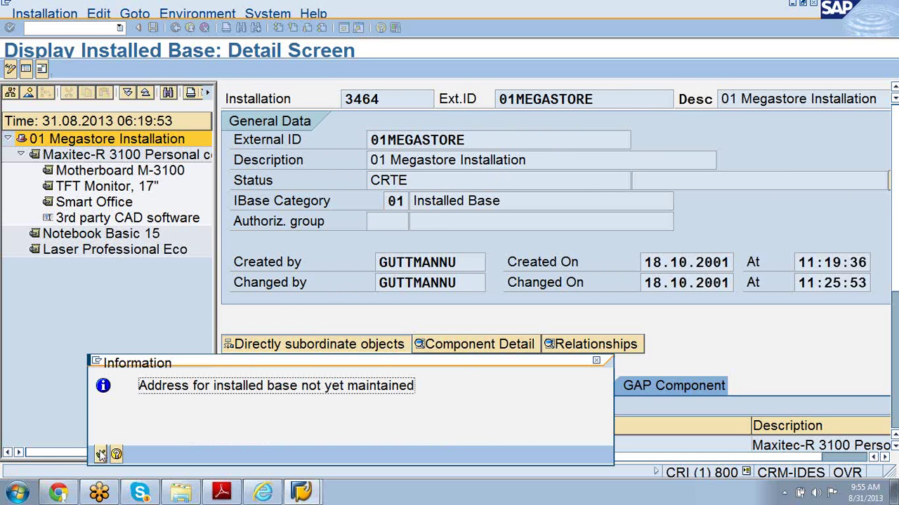
pyautogui.click(101, 455)
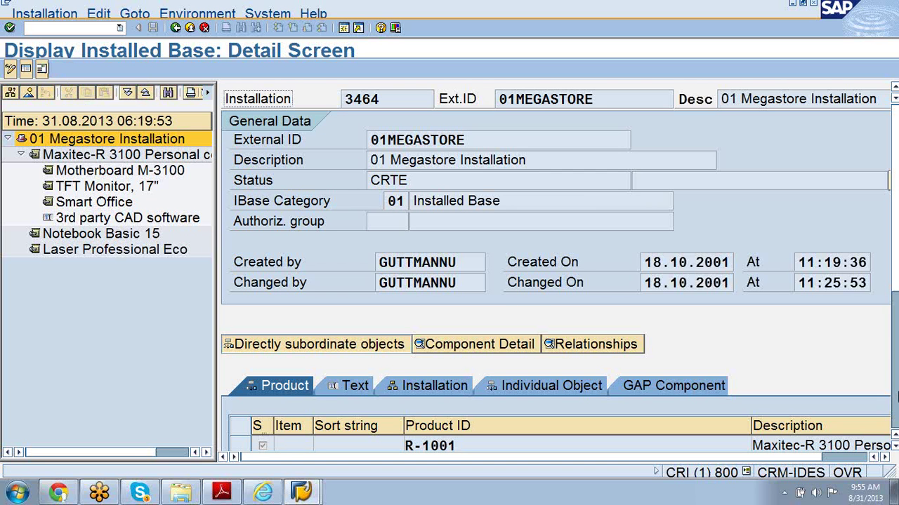
pyautogui.click(894, 447)
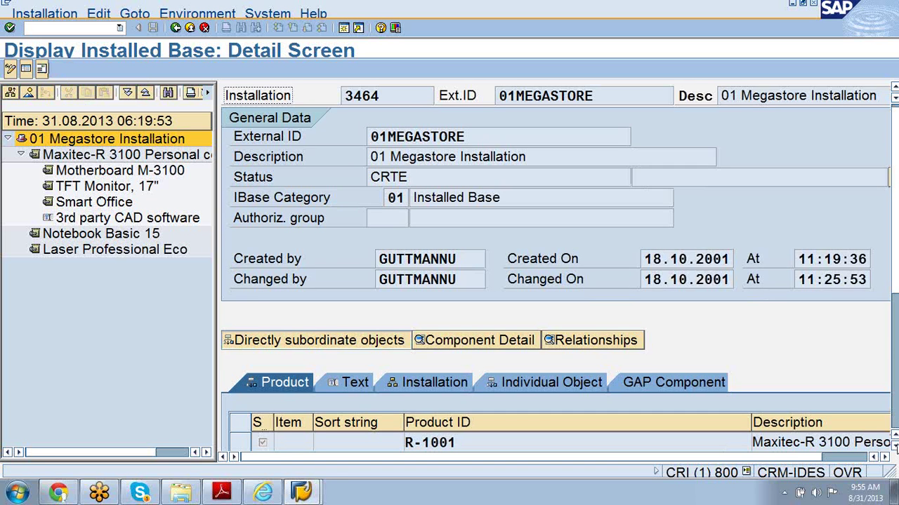
# - Browse the installation's GAP components and individual objects lists
pyautogui.click(895, 447)
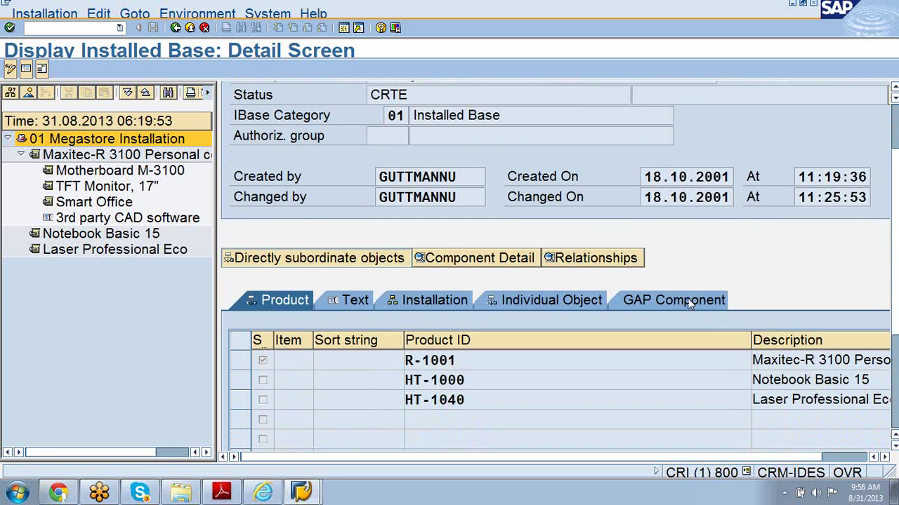
pyautogui.click(666, 298)
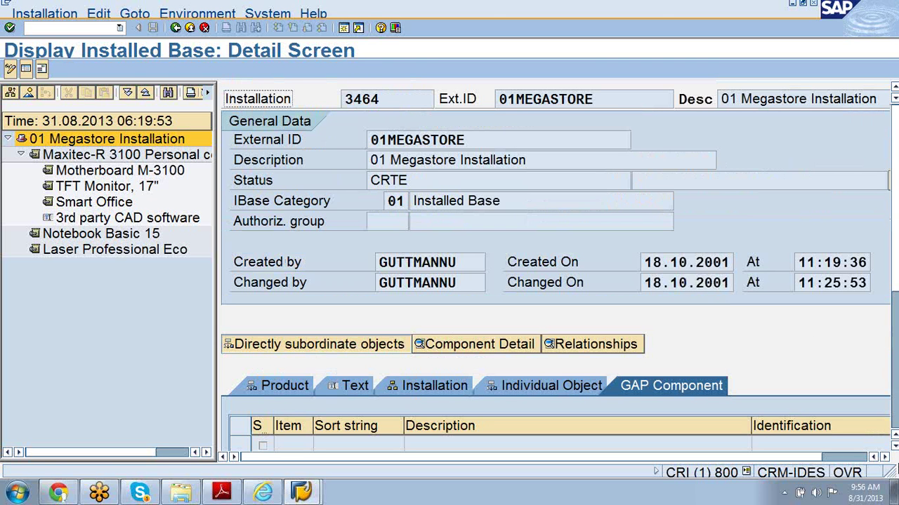
pyautogui.scroll(-1, 894, 455)
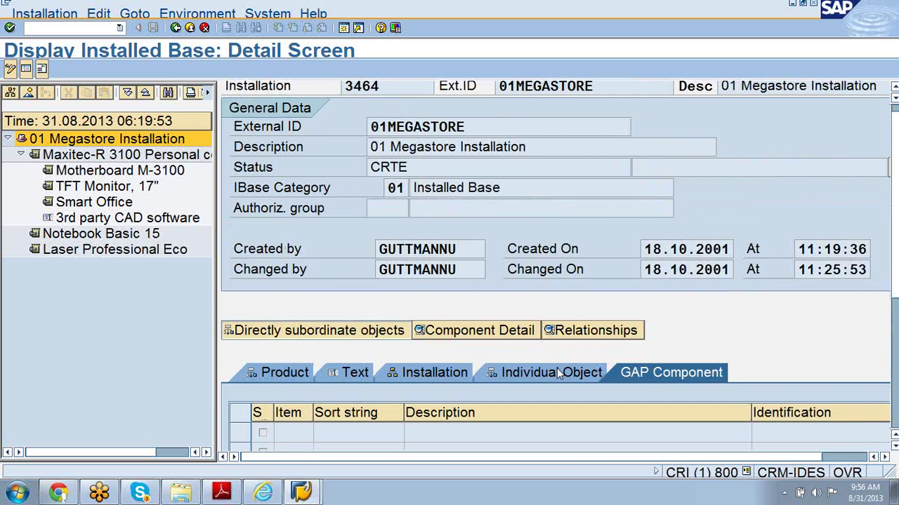
pyautogui.click(558, 373)
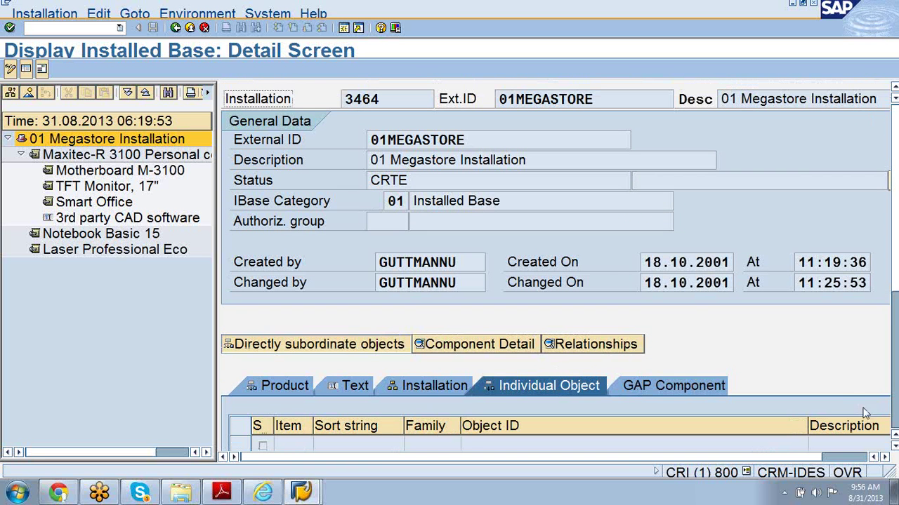
pyautogui.click(893, 453)
pyautogui.click(894, 453)
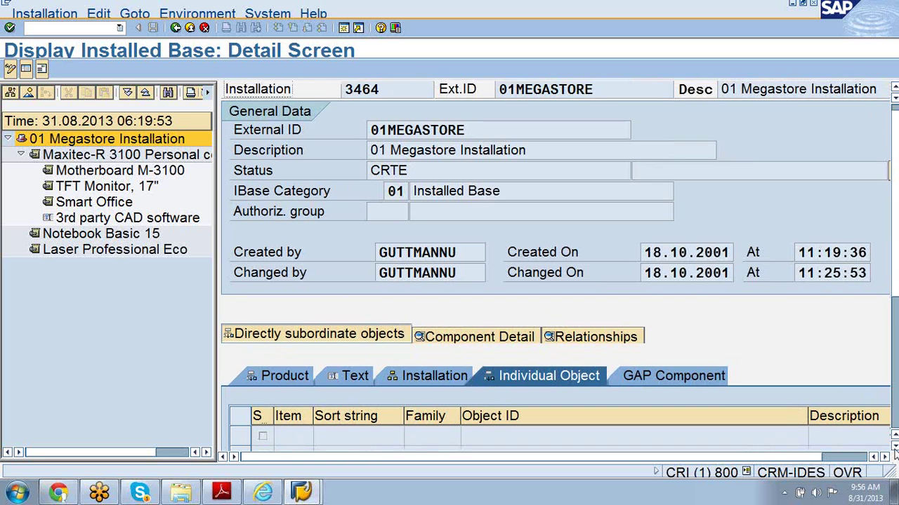
pyautogui.click(894, 453)
pyautogui.click(894, 453)
pyautogui.click(894, 452)
pyautogui.click(893, 453)
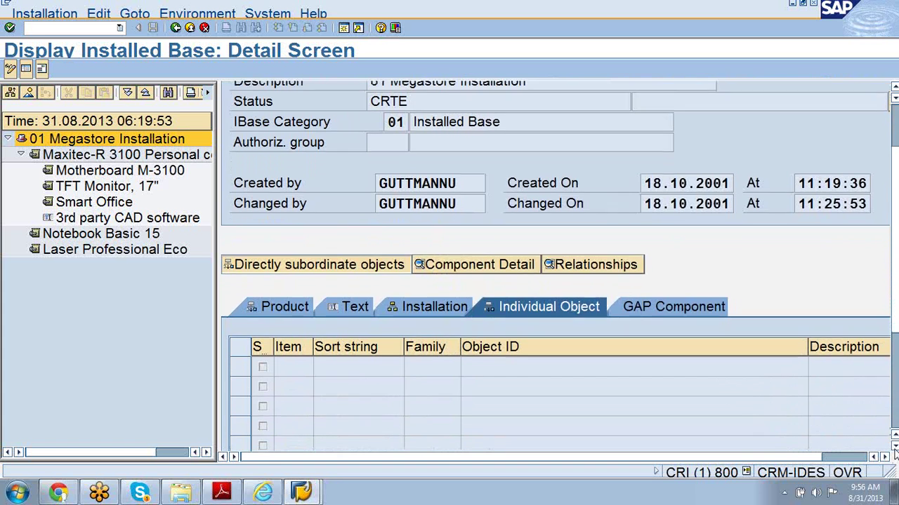
pyautogui.click(893, 453)
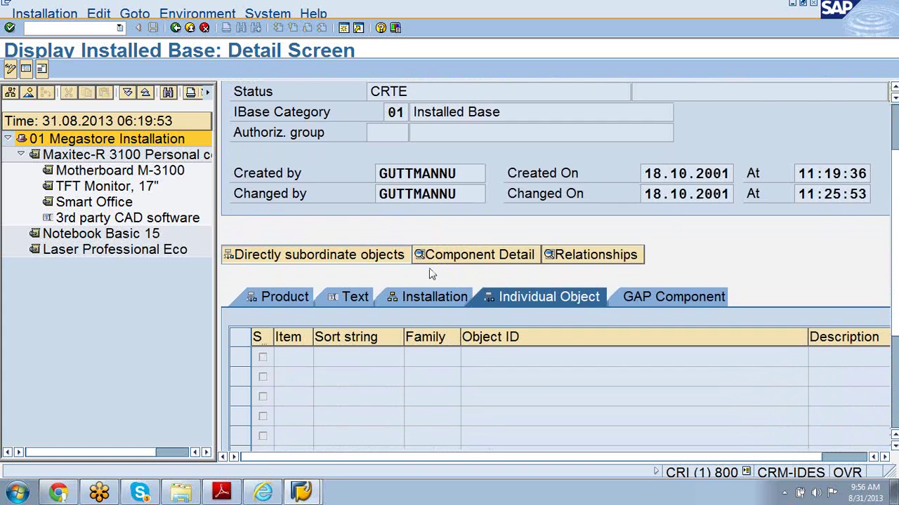
# - Show the product components of installation 3464 and scroll through them
pyautogui.click(279, 298)
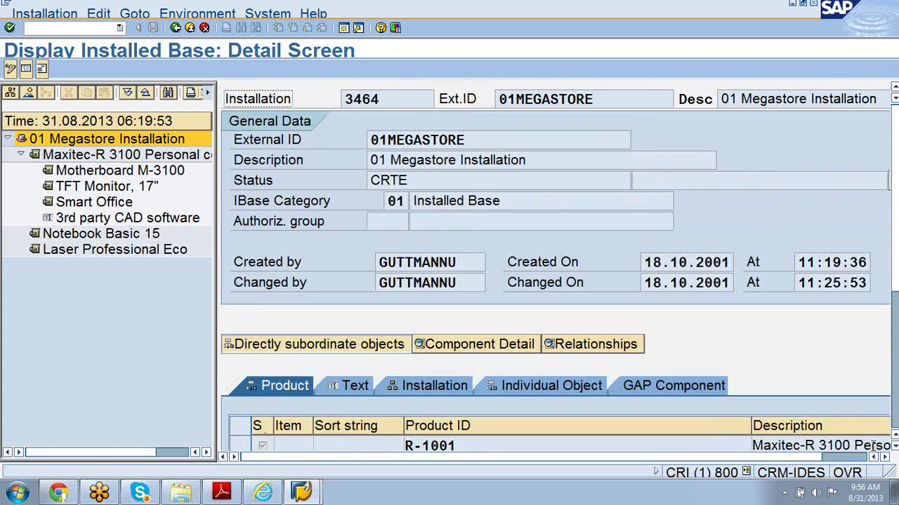
pyautogui.click(894, 453)
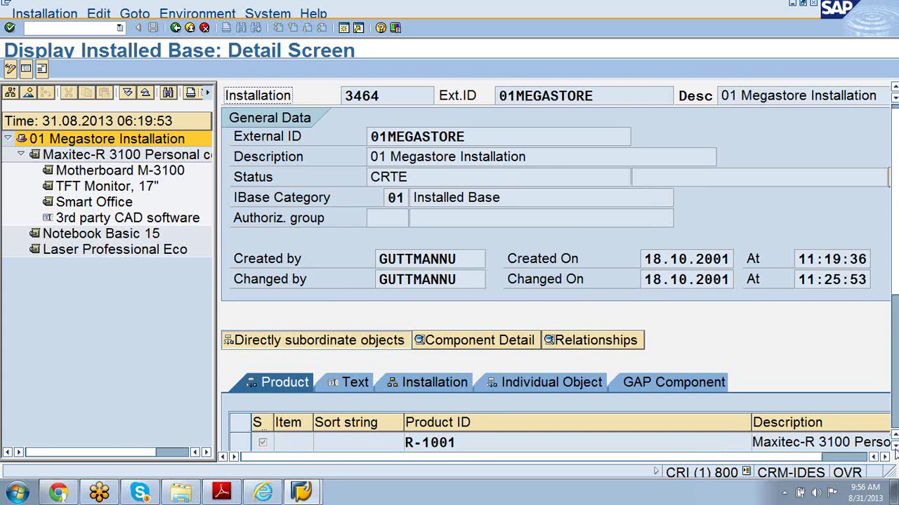
pyautogui.click(893, 453)
pyautogui.click(894, 452)
pyautogui.click(893, 453)
pyautogui.click(894, 453)
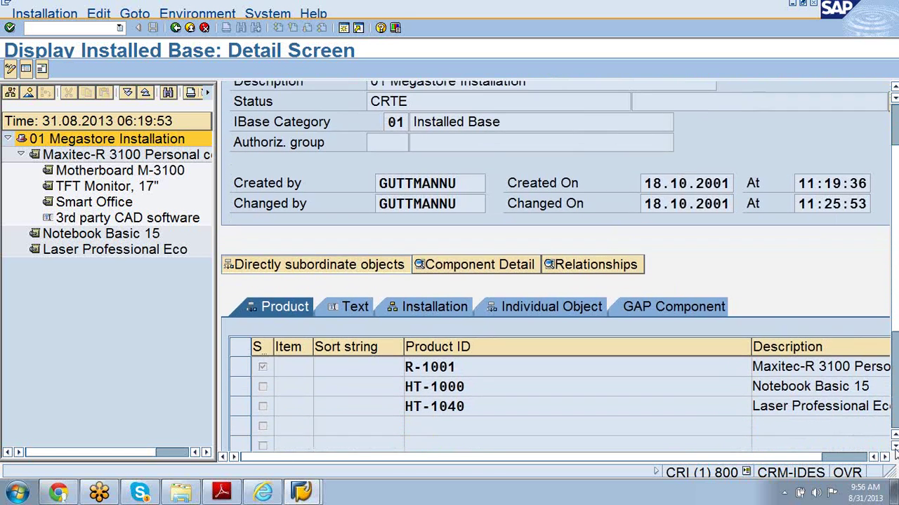
pyautogui.click(893, 453)
pyautogui.click(893, 453)
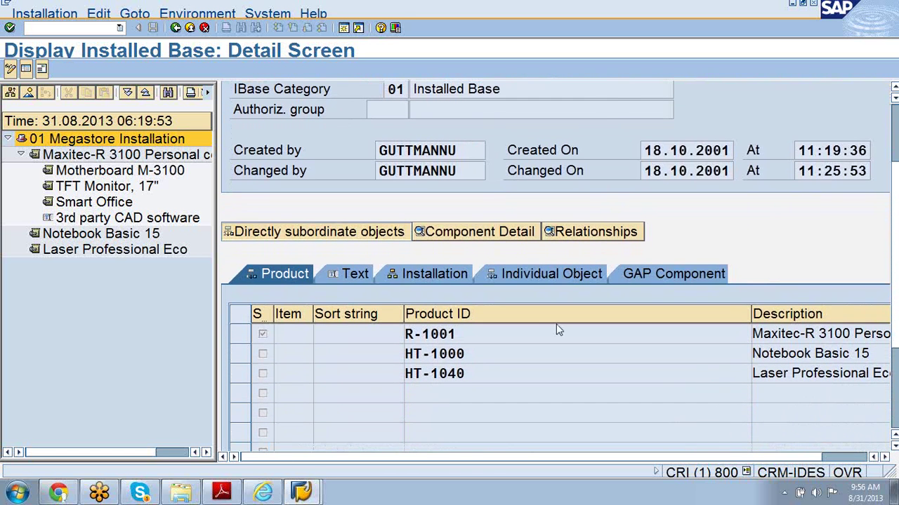
# - View the components' text entries, return to products, and open help for IBase Category
pyautogui.click(350, 276)
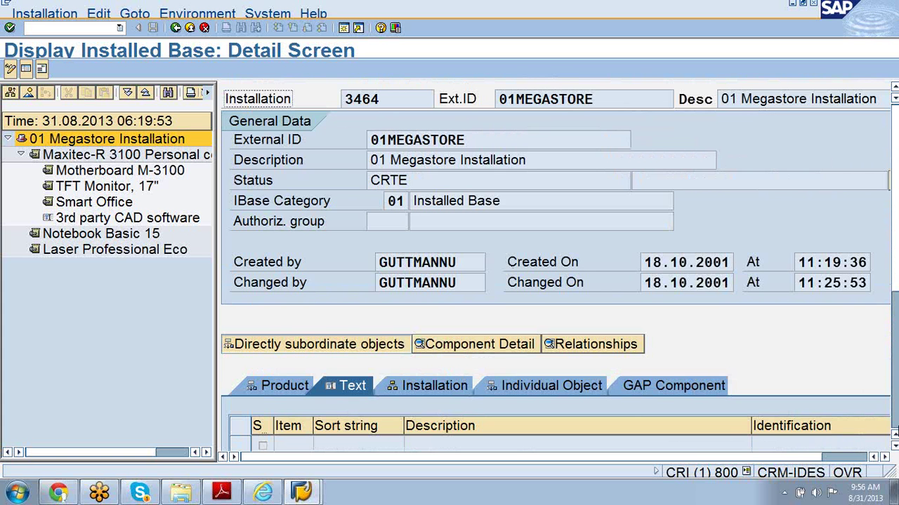
pyautogui.click(894, 446)
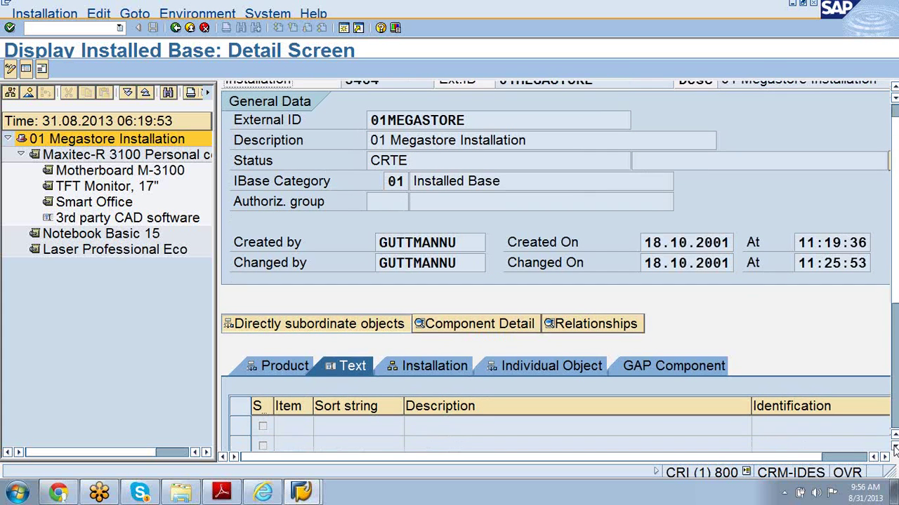
pyautogui.click(894, 446)
pyautogui.click(895, 447)
pyautogui.click(894, 446)
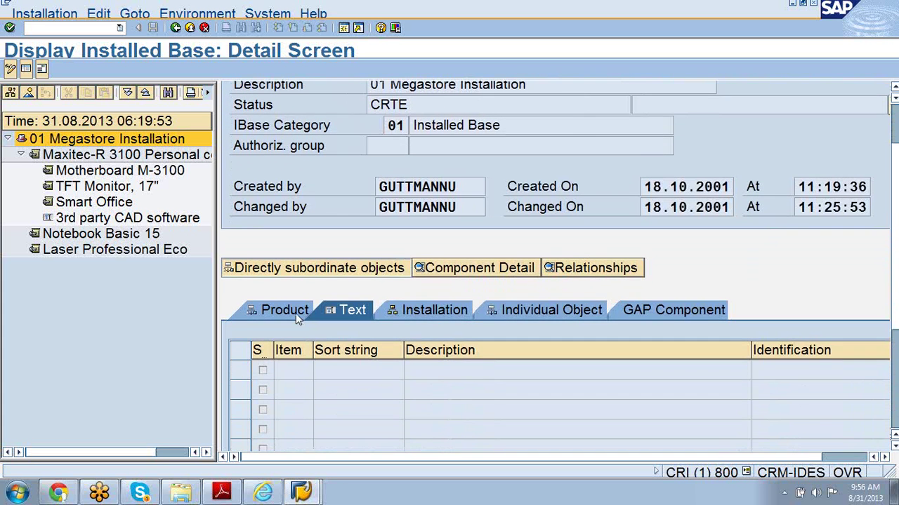
pyautogui.click(281, 311)
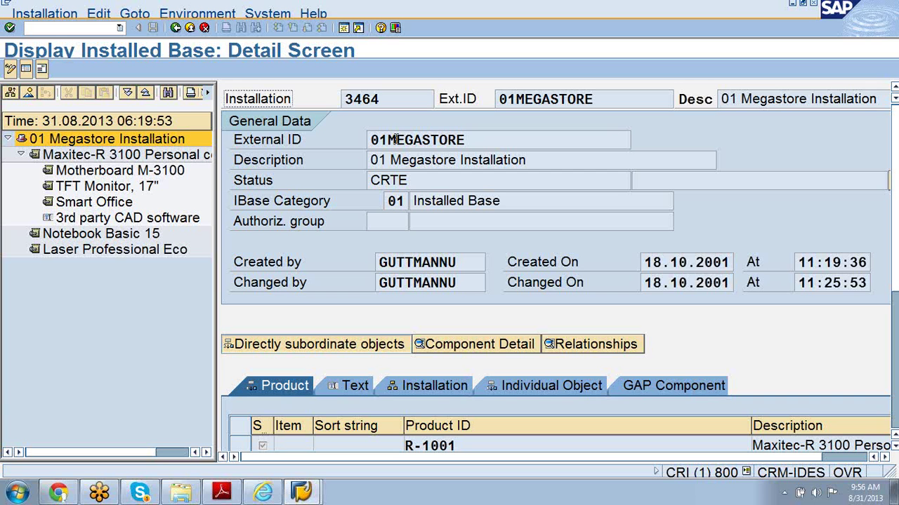
pyautogui.click(397, 201)
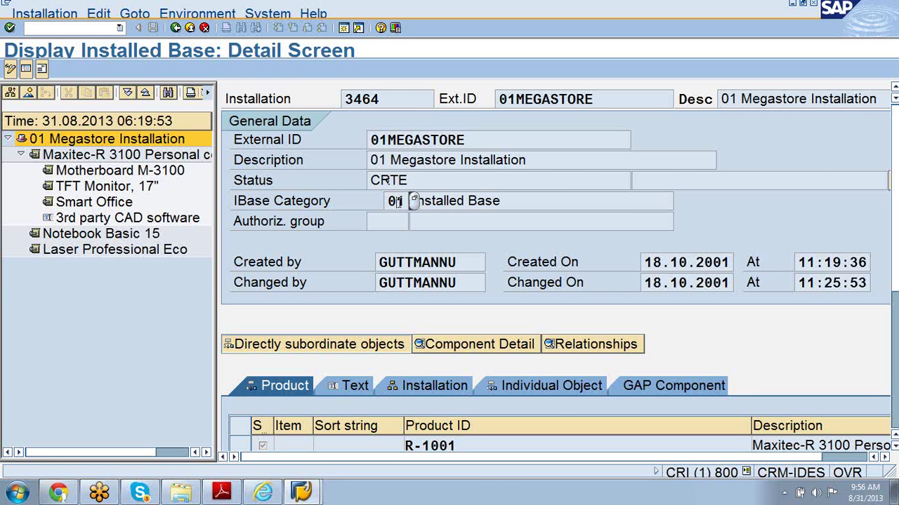
pyautogui.press('F4')
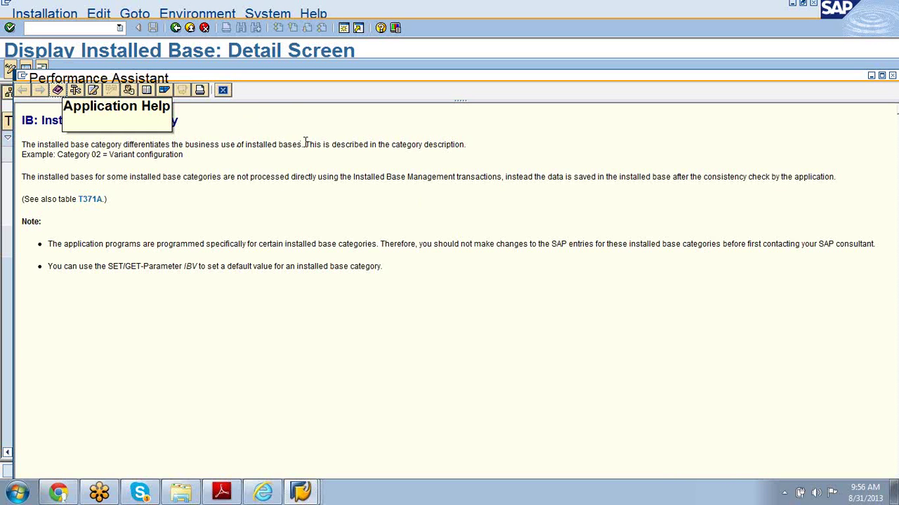
# - Read the Installed Base Category definition, then close the Performance Assistant
pyautogui.moveTo(302, 143); pyautogui.dragTo(22, 132)
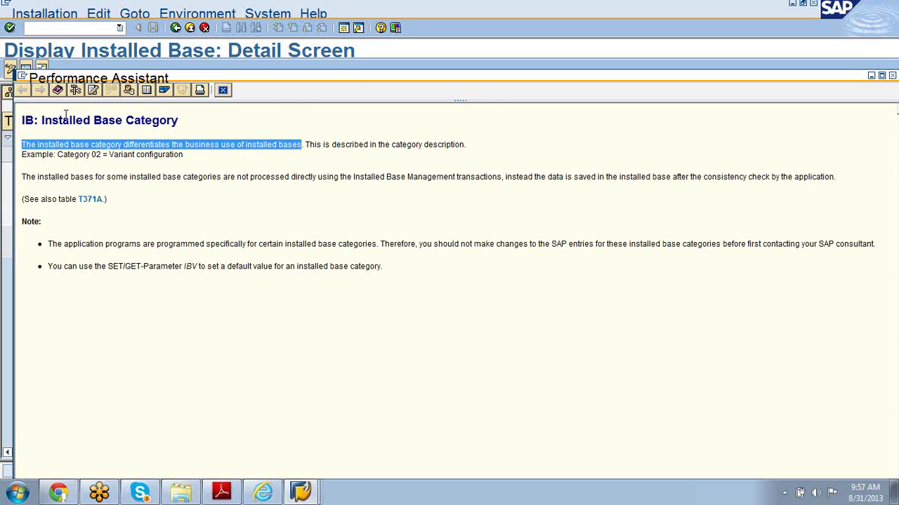
pyautogui.click(708, 168)
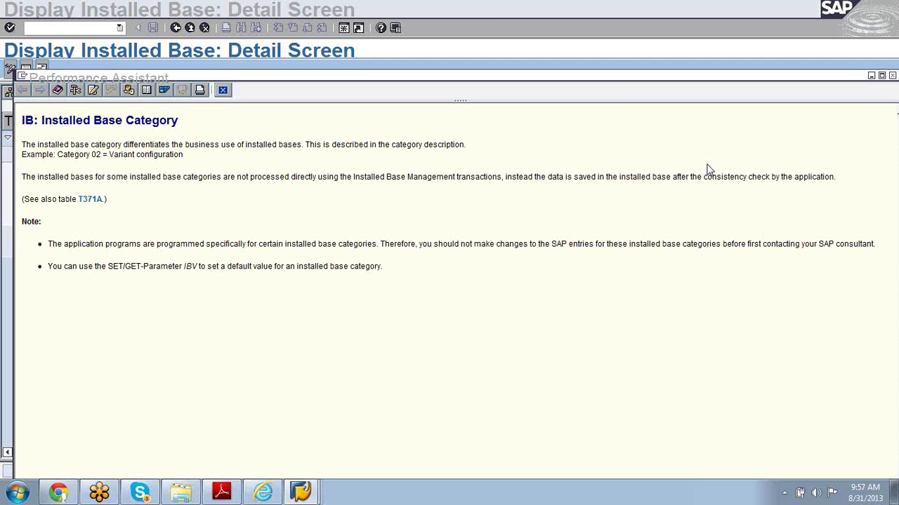
pyautogui.click(224, 91)
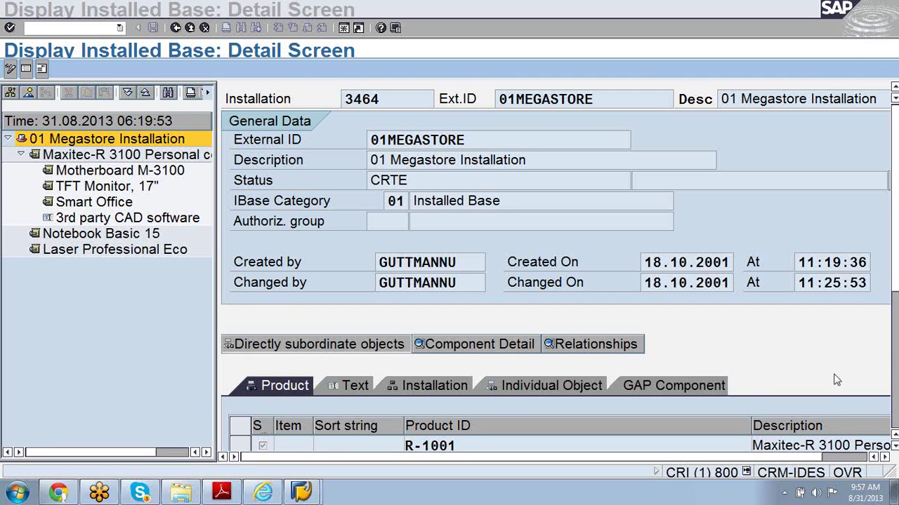
# - Hide the component detail section and show installation 3464's relationships
pyautogui.click(896, 450)
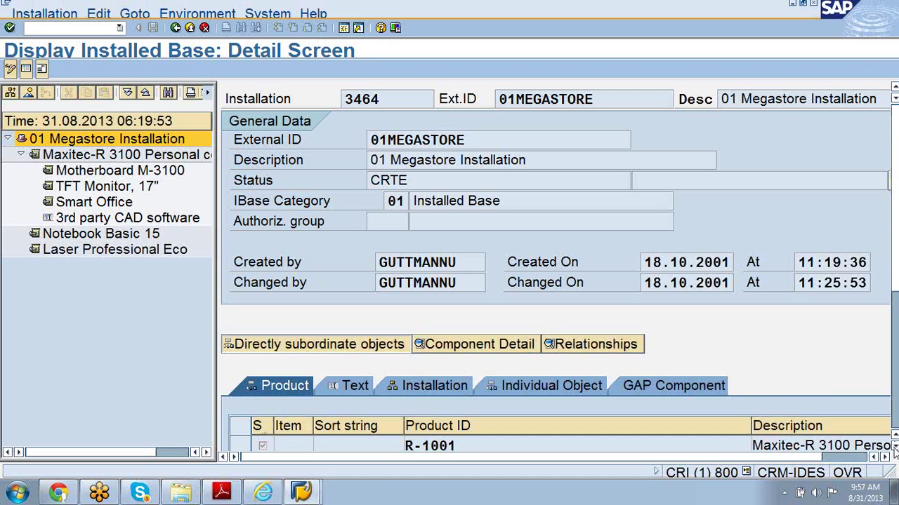
pyautogui.click(895, 449)
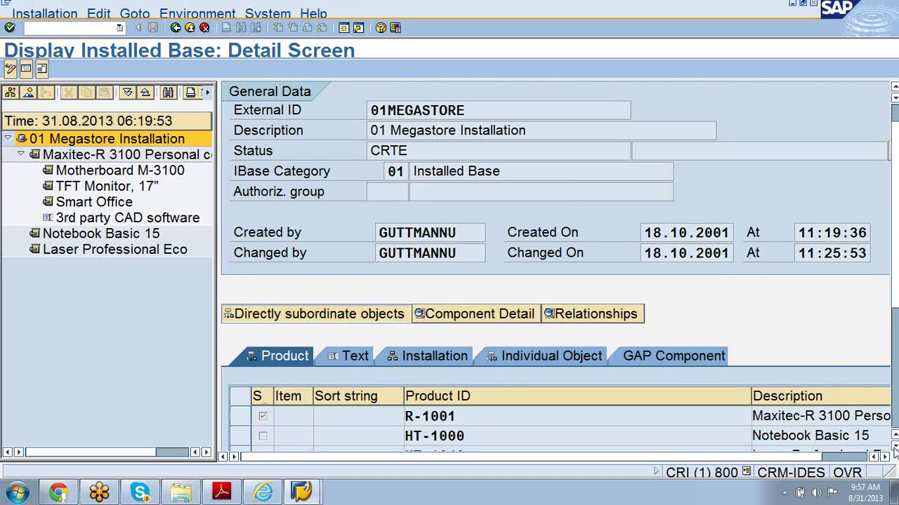
pyautogui.click(895, 449)
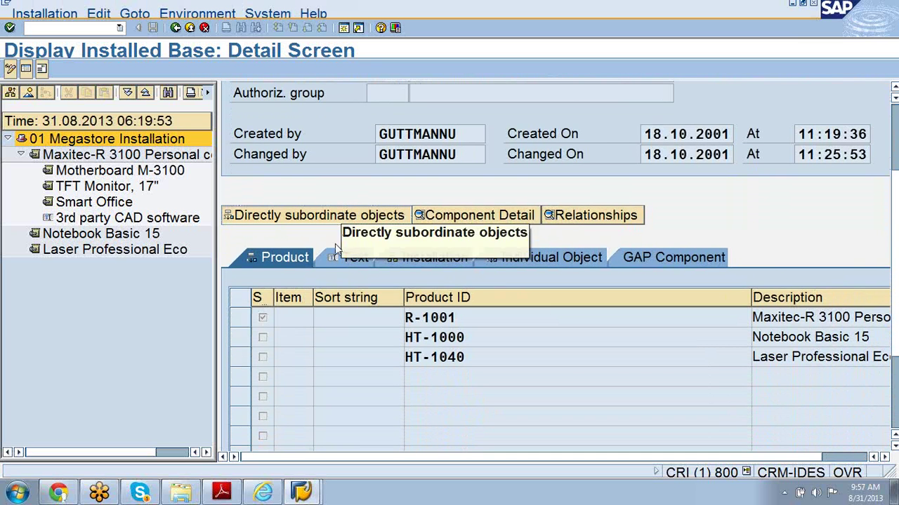
pyautogui.click(464, 212)
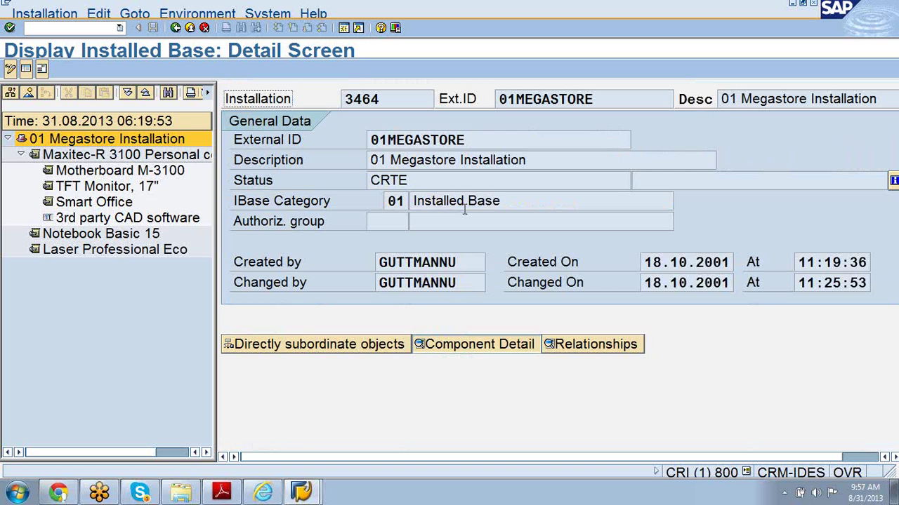
pyautogui.click(618, 346)
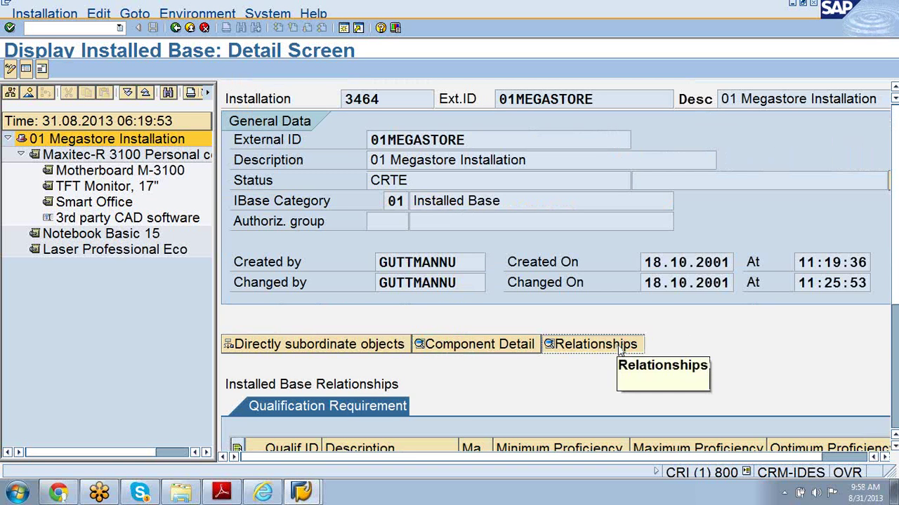
# - Open the qualification value help for the first Qualif.ID row of the Qualification Requirement table
pyautogui.click(895, 452)
pyautogui.click(894, 448)
pyautogui.click(894, 447)
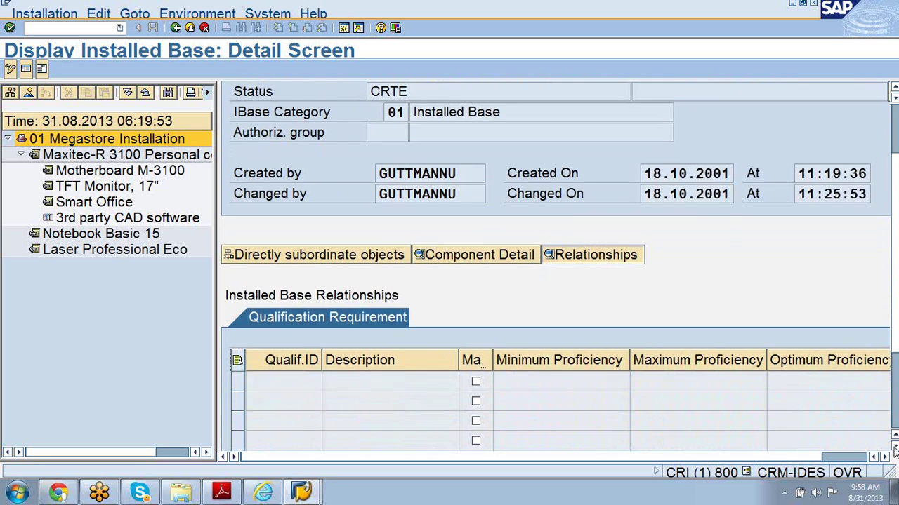
pyautogui.click(894, 447)
pyautogui.click(894, 447)
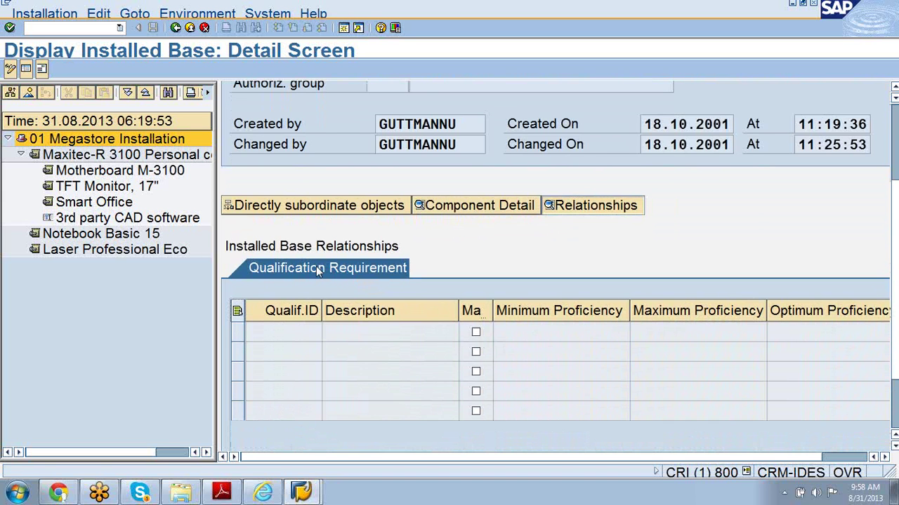
pyautogui.click(290, 339)
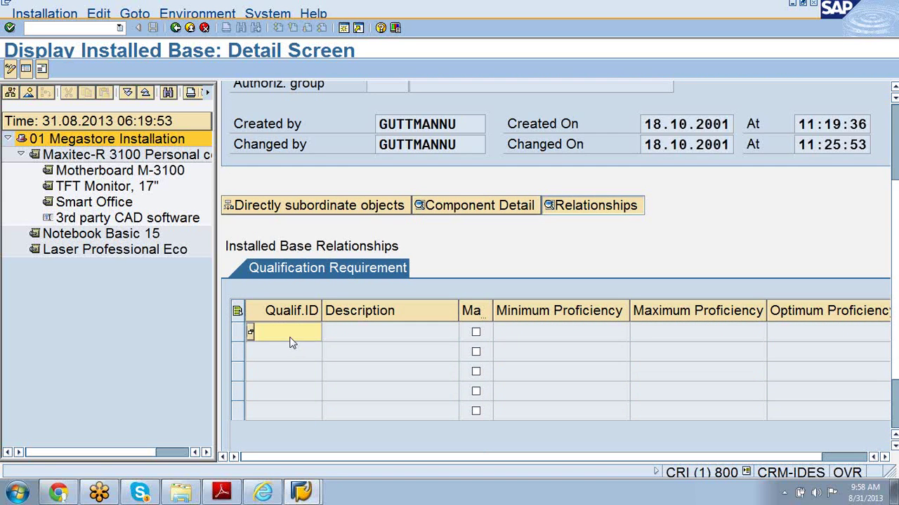
pyautogui.click(251, 332)
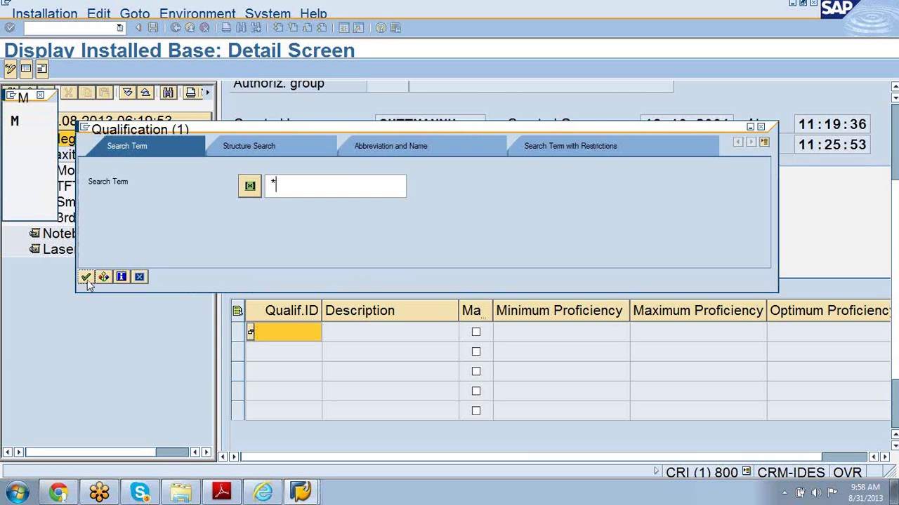
# - Search all qualifications and scroll through the 114 results
pyautogui.click(85, 277)
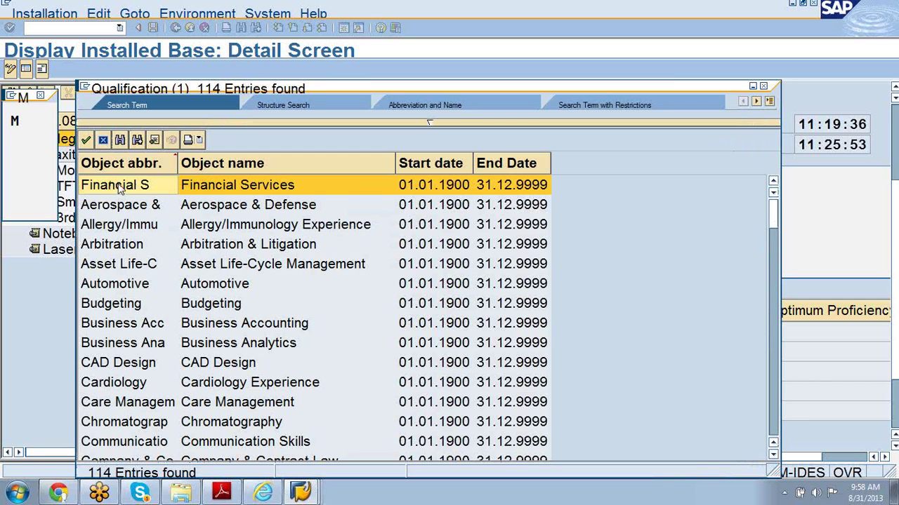
pyautogui.scroll(-5, 120, 186)
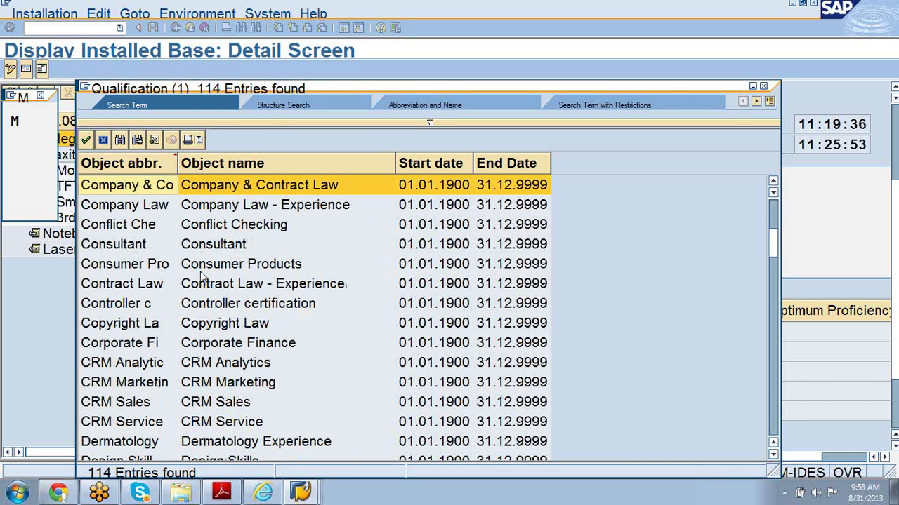
pyautogui.scroll(-5, 202, 277)
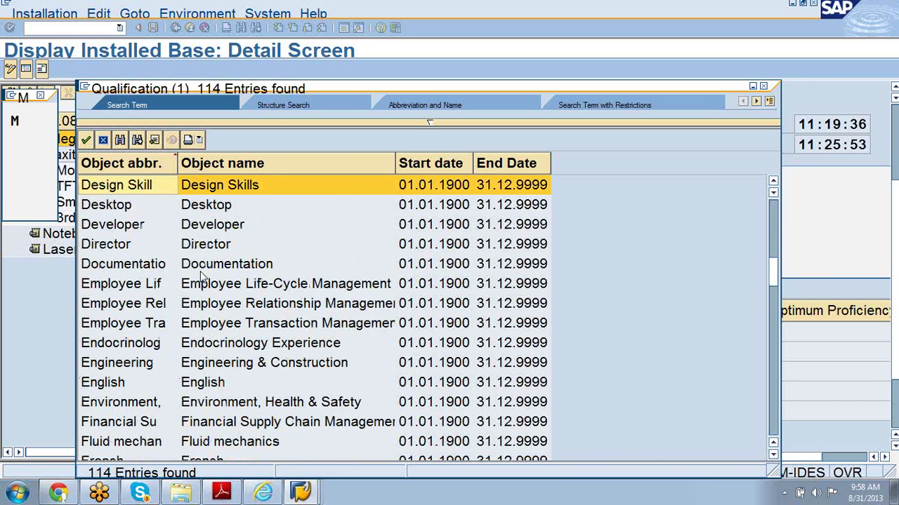
pyautogui.scroll(-10, 203, 277)
pyautogui.scroll(-5, 202, 278)
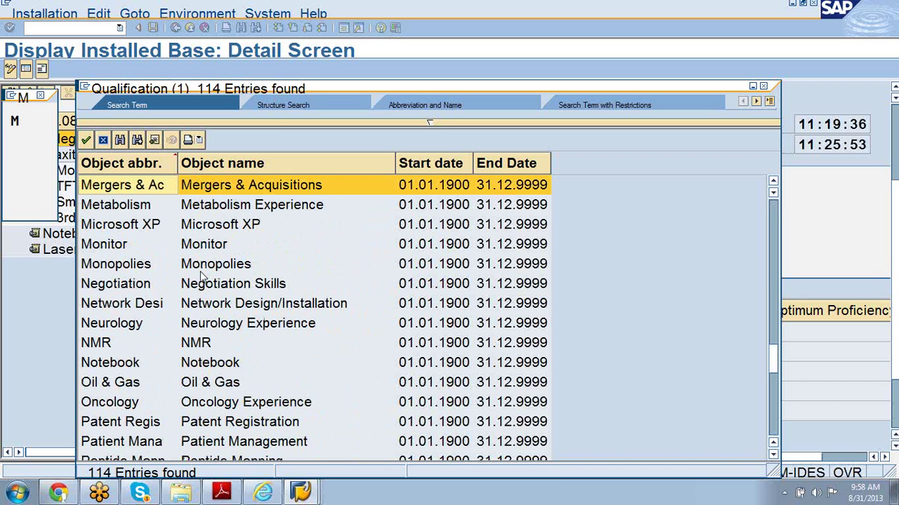
pyautogui.scroll(-5, 202, 277)
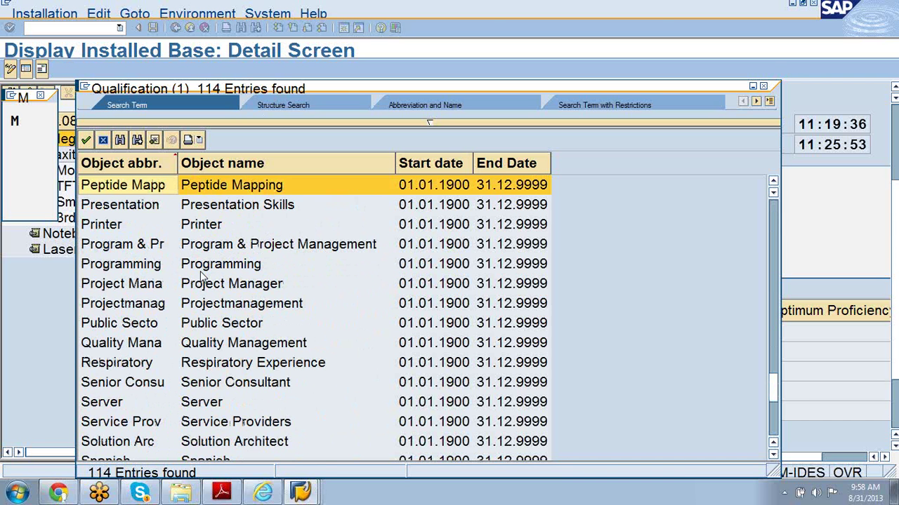
pyautogui.scroll(-5, 202, 277)
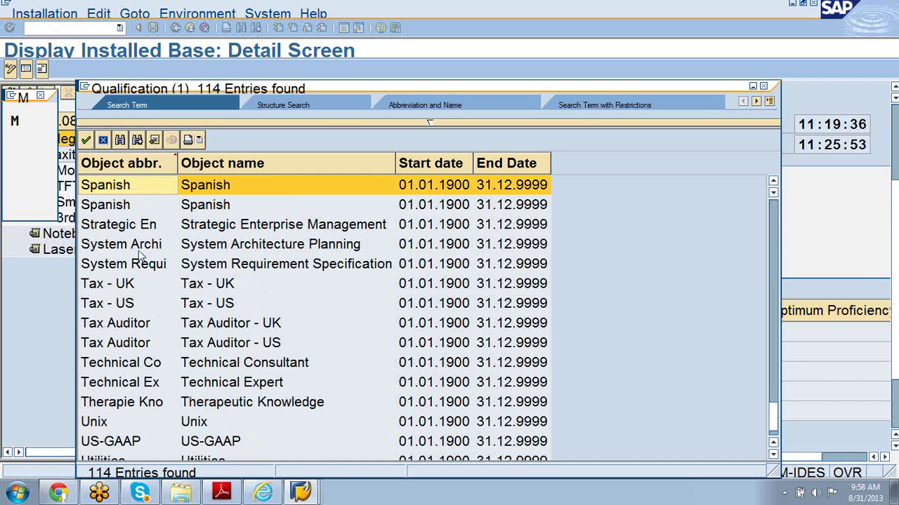
pyautogui.scroll(-5, 139, 256)
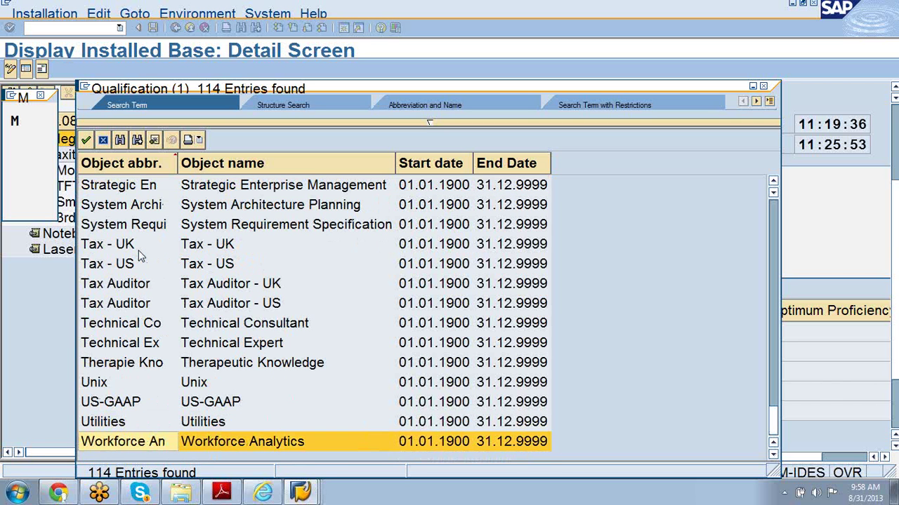
# - Choose Monitor as the required qualification from the list
pyautogui.click(150, 325)
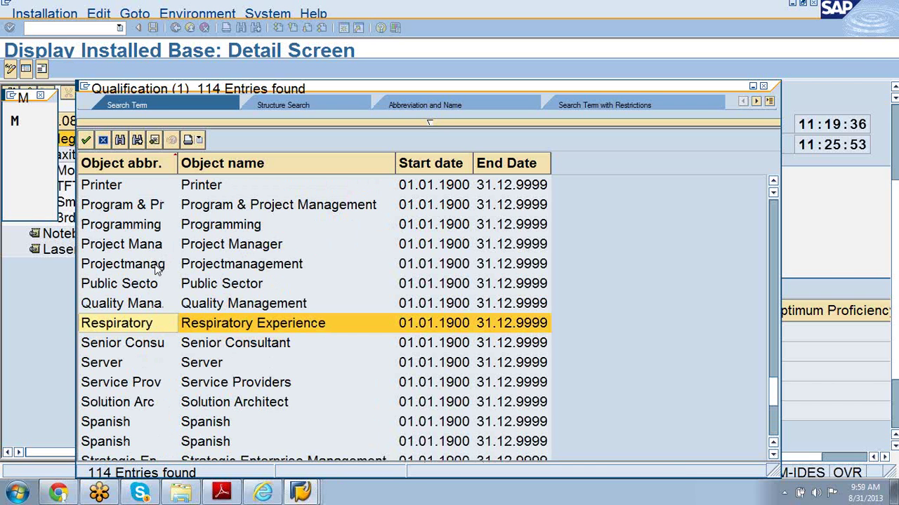
pyautogui.press('pageup')
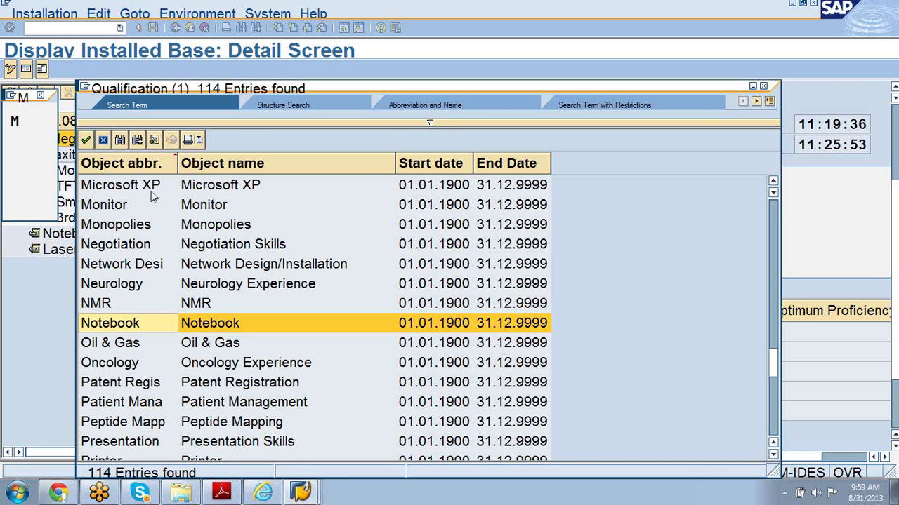
pyautogui.doubleClick(113, 205)
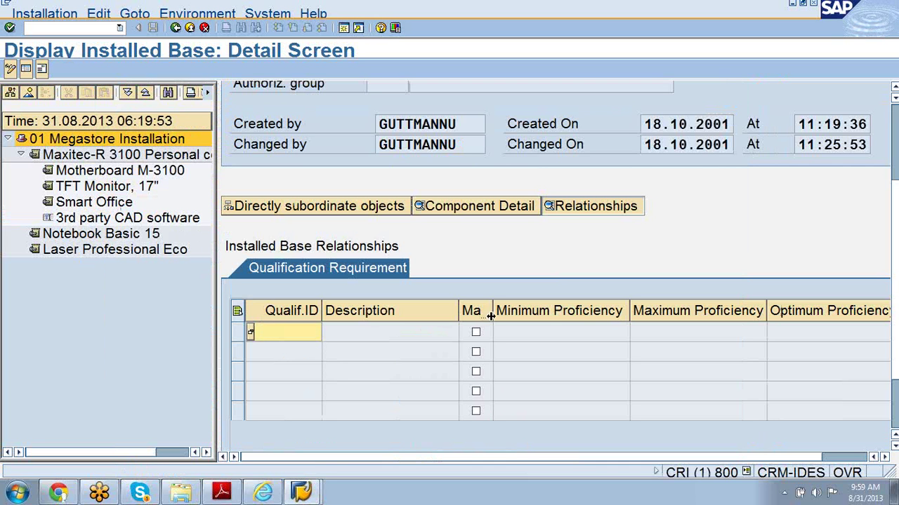
# - Narrow the Description column so Mandatory fits, then return to the CR700 manual
pyautogui.moveTo(458, 310); pyautogui.dragTo(496, 309)
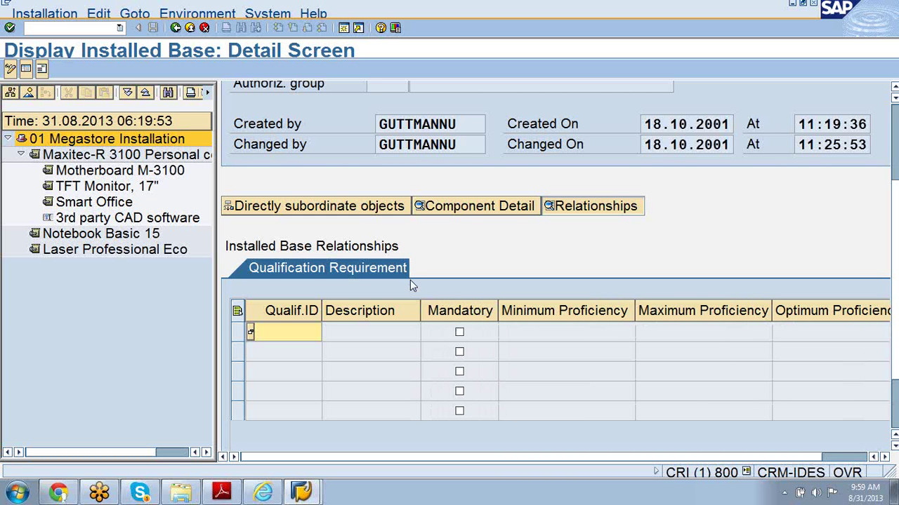
pyautogui.click(222, 493)
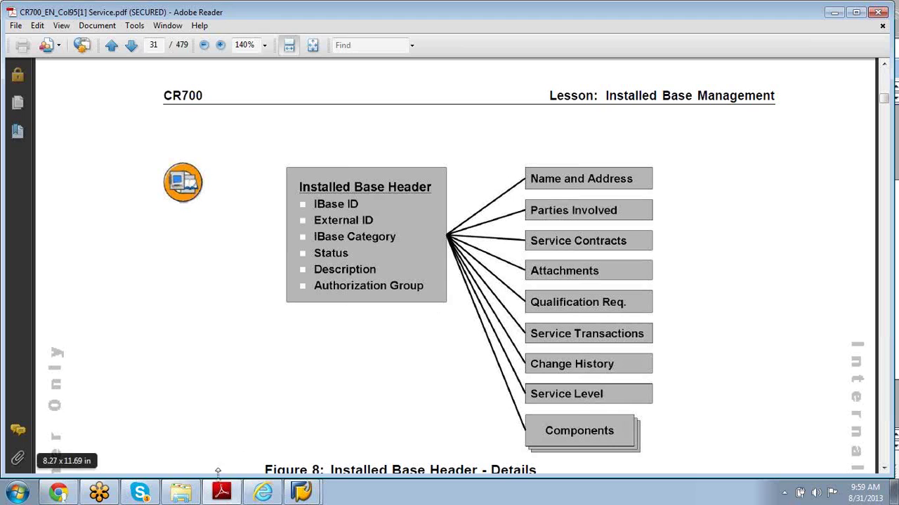
# - Bring the SAP 'Display Installed Base: Detail Screen' window back to the front
pyautogui.moveTo(221, 495)
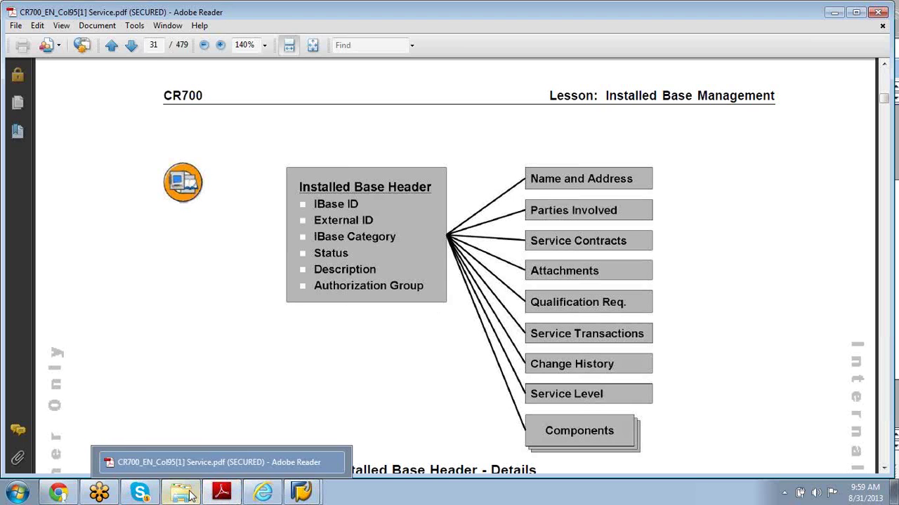
pyautogui.moveTo(296, 497)
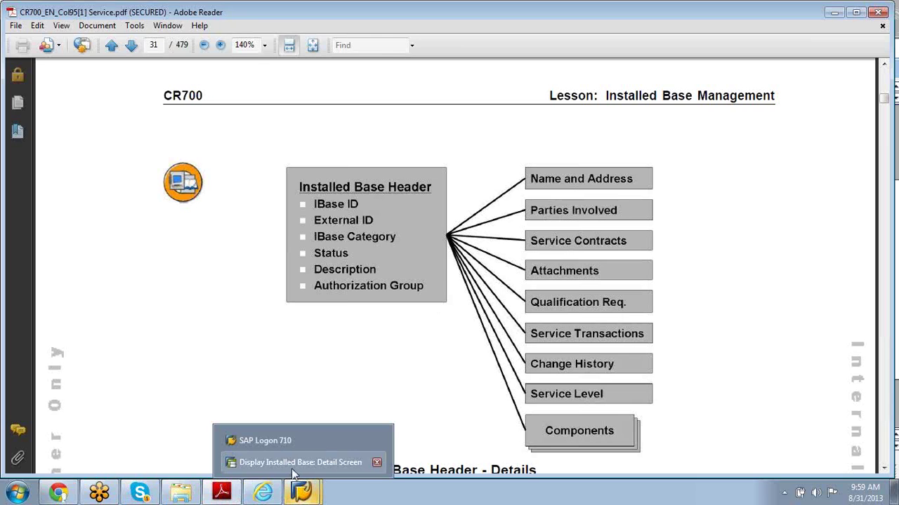
pyautogui.click(294, 469)
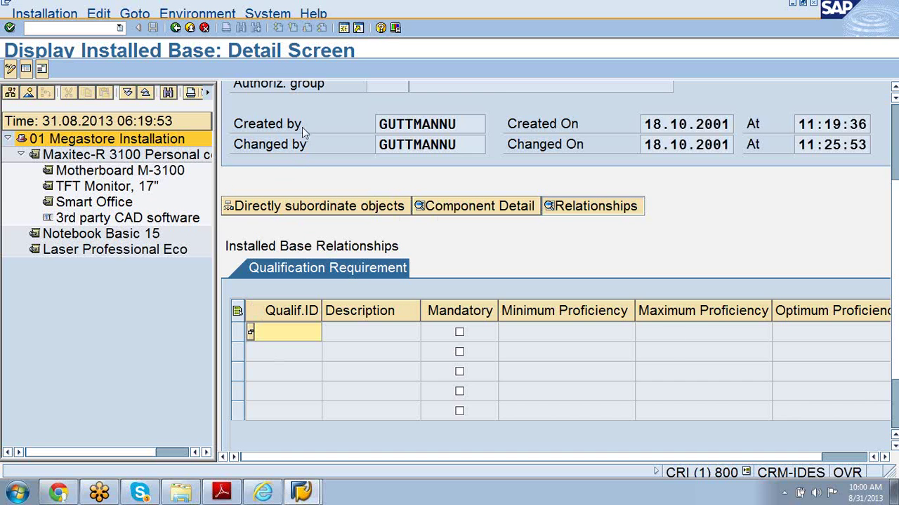
# - Scroll back to General Data and select Motherboard M-3100 in the structure tree
pyautogui.scroll(-2, 895, 405)
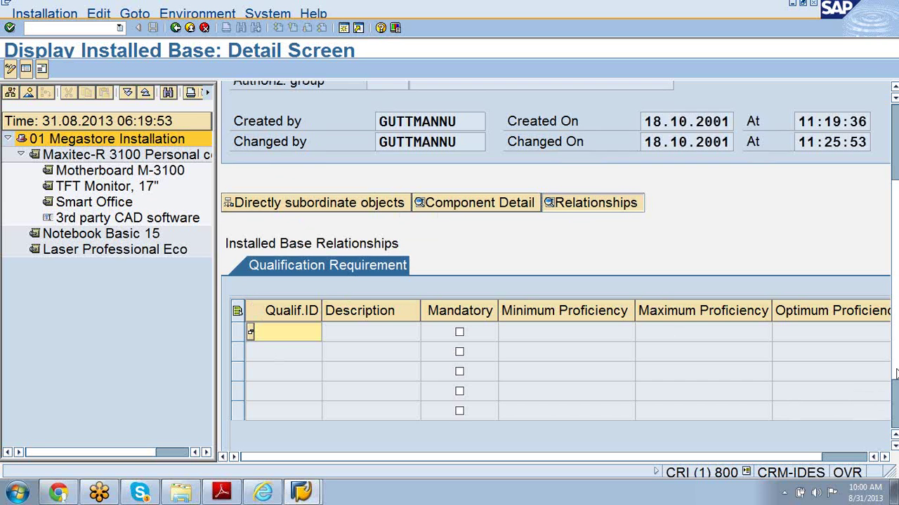
pyautogui.moveTo(895, 405); pyautogui.dragTo(890, 302)
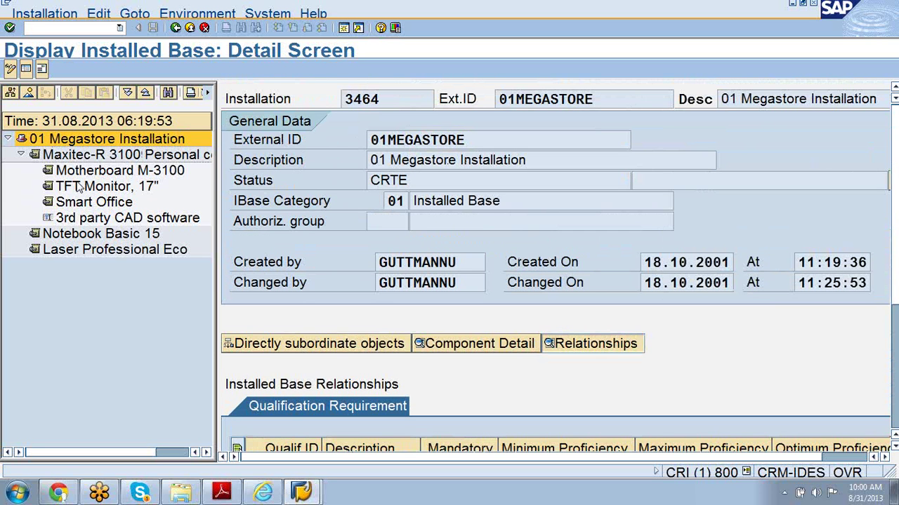
pyautogui.click(82, 174)
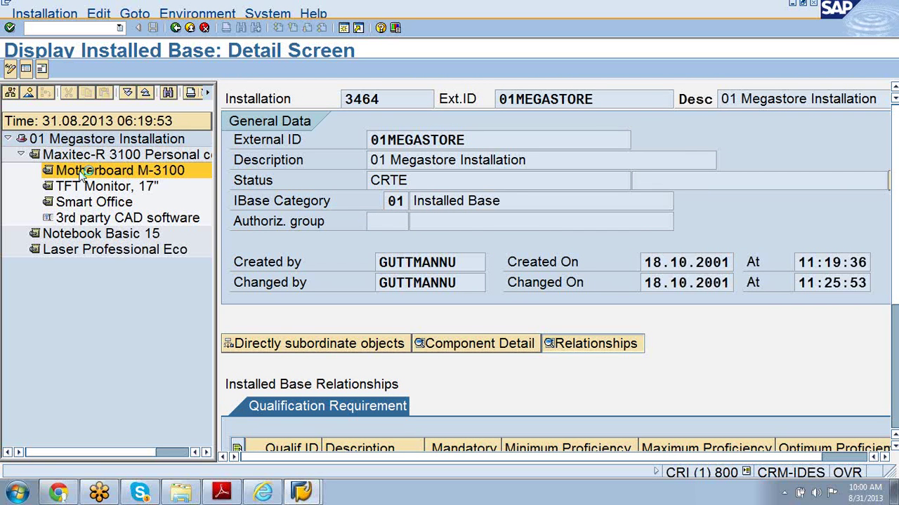
# - Show the Motherboard M-3100 component details and scroll through its Warranty table
pyautogui.doubleClick(82, 175)
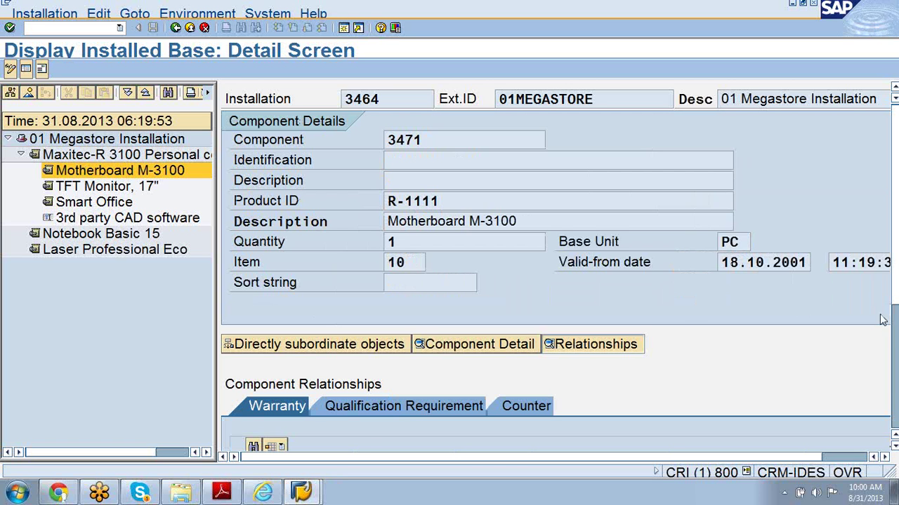
pyautogui.click(895, 446)
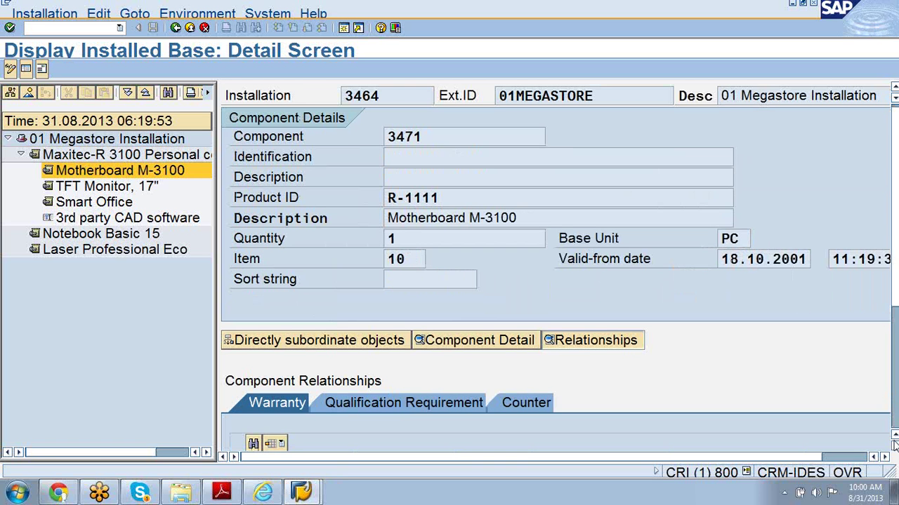
pyautogui.click(895, 445)
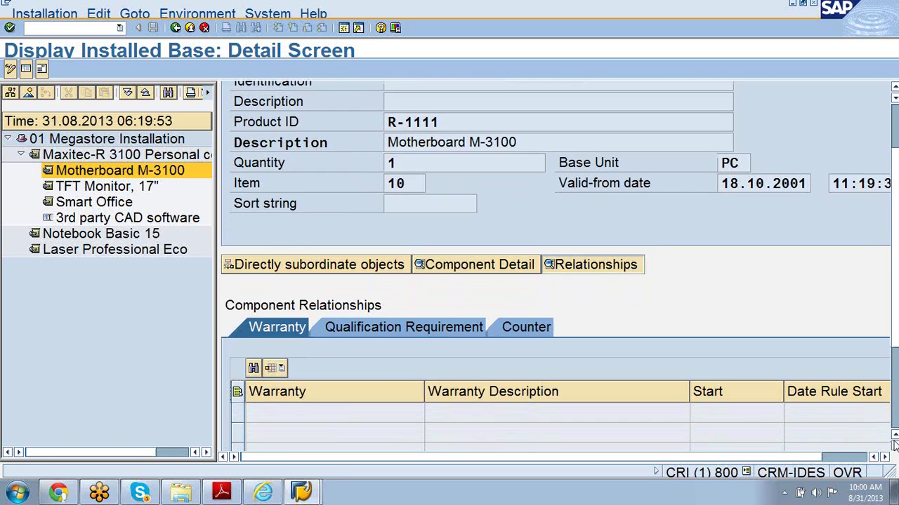
pyautogui.click(894, 445)
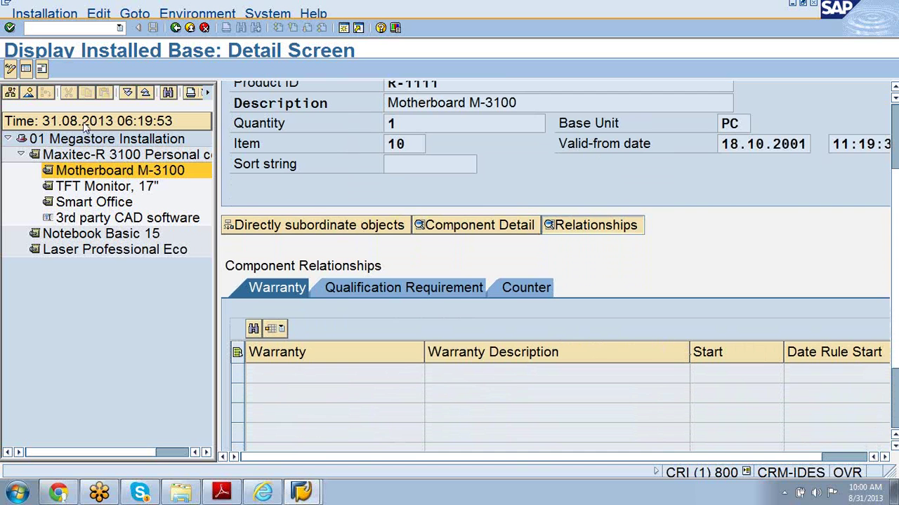
# - Display the TFT Monitor 17", Maxitec-R 3100 and Notebook Basic 15 component details
pyautogui.click(97, 185)
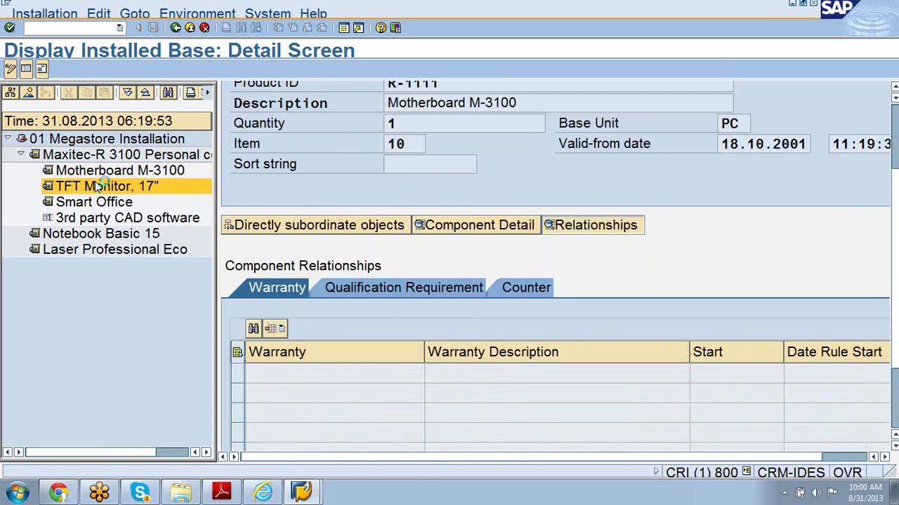
pyautogui.doubleClick(97, 185)
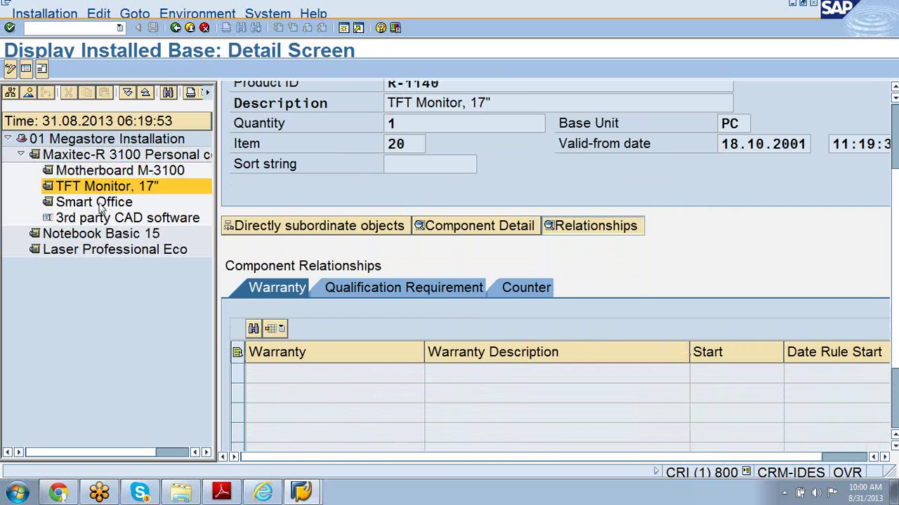
pyautogui.doubleClick(105, 155)
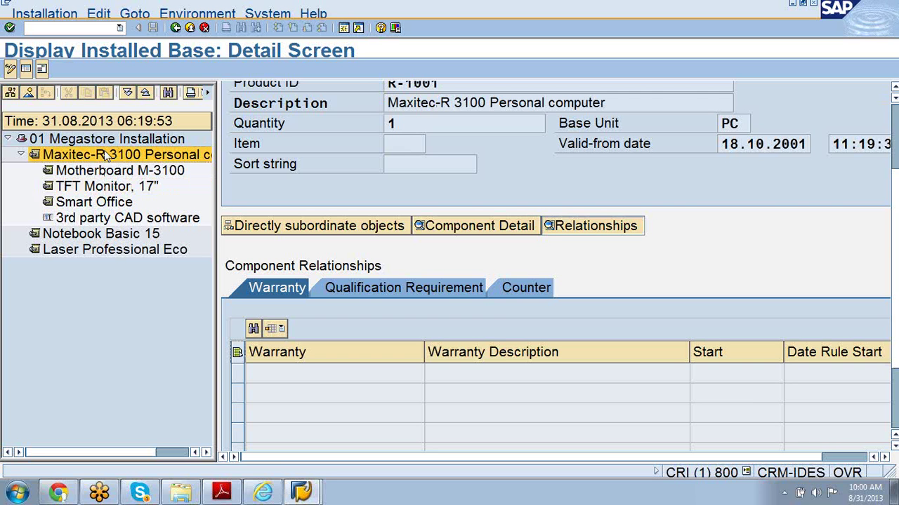
pyautogui.doubleClick(105, 239)
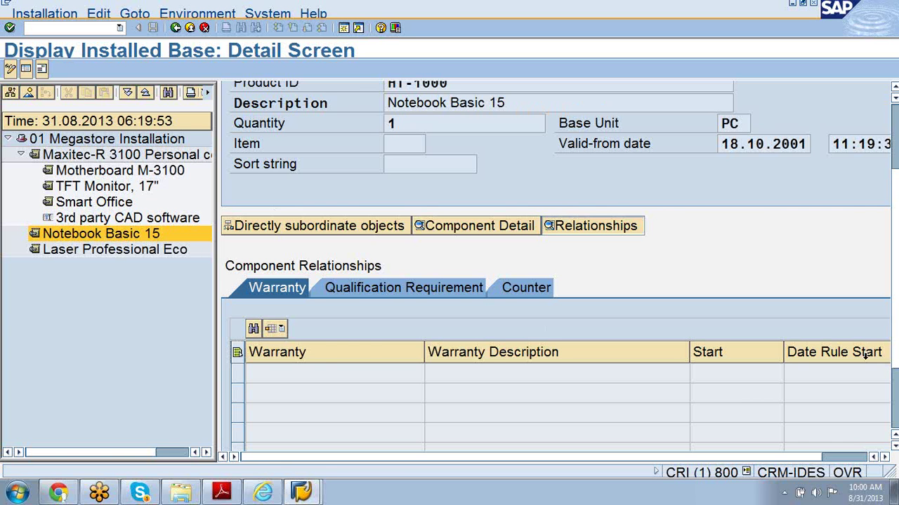
pyautogui.scroll(5, 895, 365)
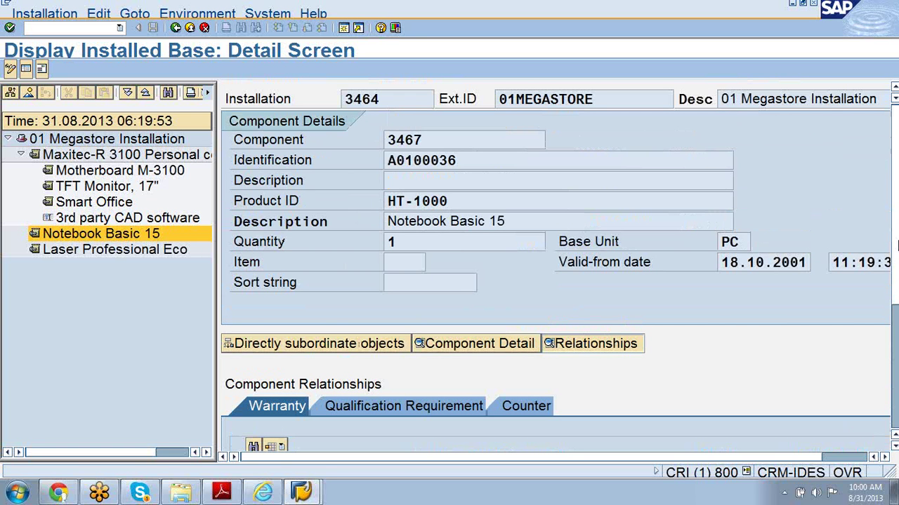
pyautogui.click(58, 15)
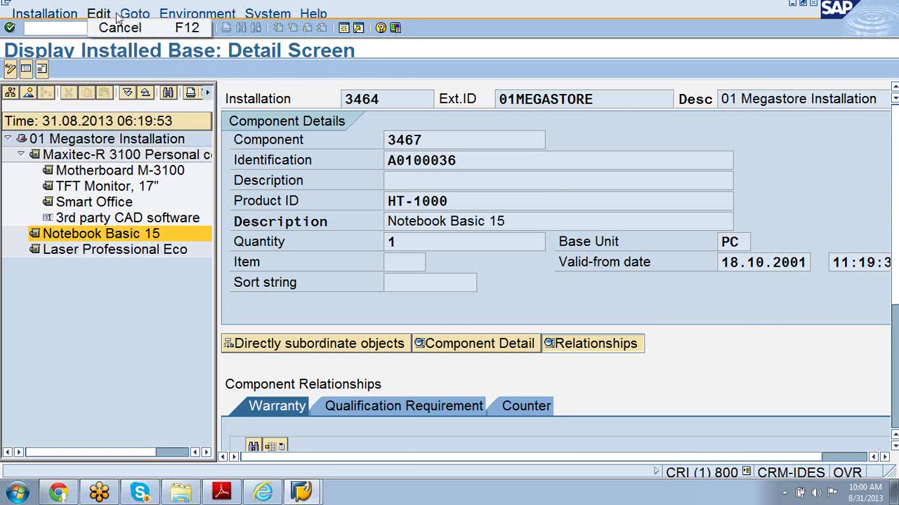
# - Look over the Edit, Goto and Environment menus, then return to the CR700 manual
pyautogui.moveTo(134, 16)
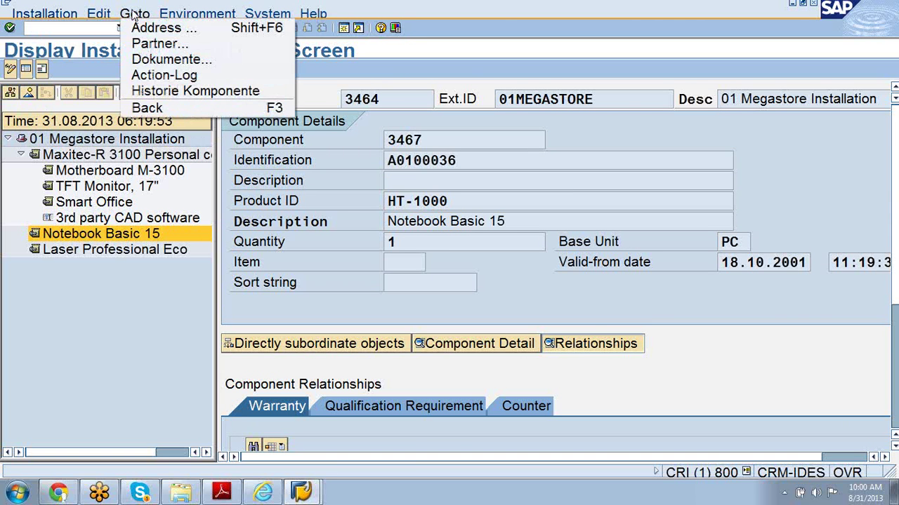
pyautogui.moveTo(179, 16)
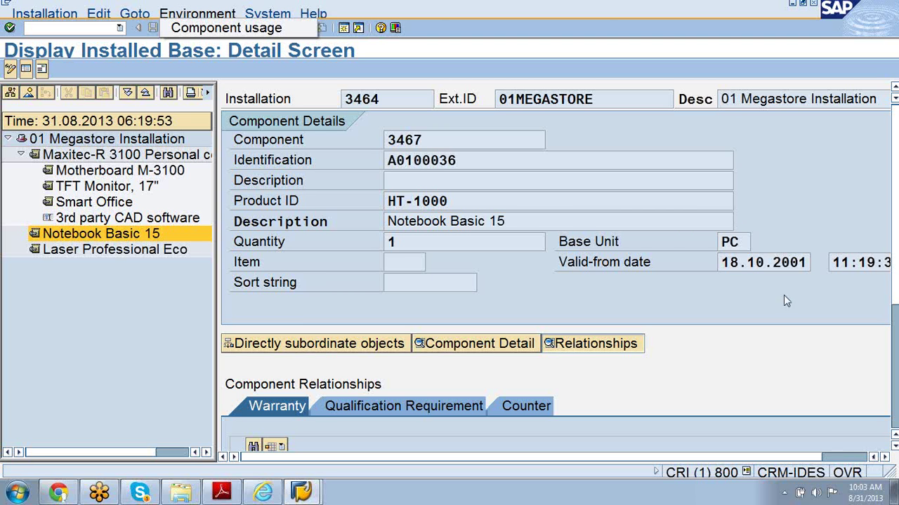
pyautogui.click(222, 494)
# - Highlight the IMG paths for defining installed base categories and assigning partner determination
pyautogui.scroll(-10, 217, 363)
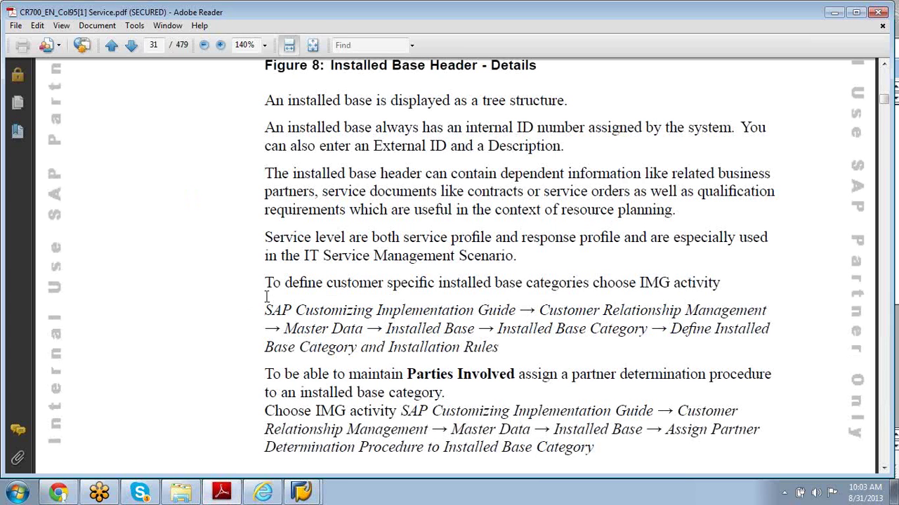
pyautogui.moveTo(268, 309); pyautogui.dragTo(490, 347)
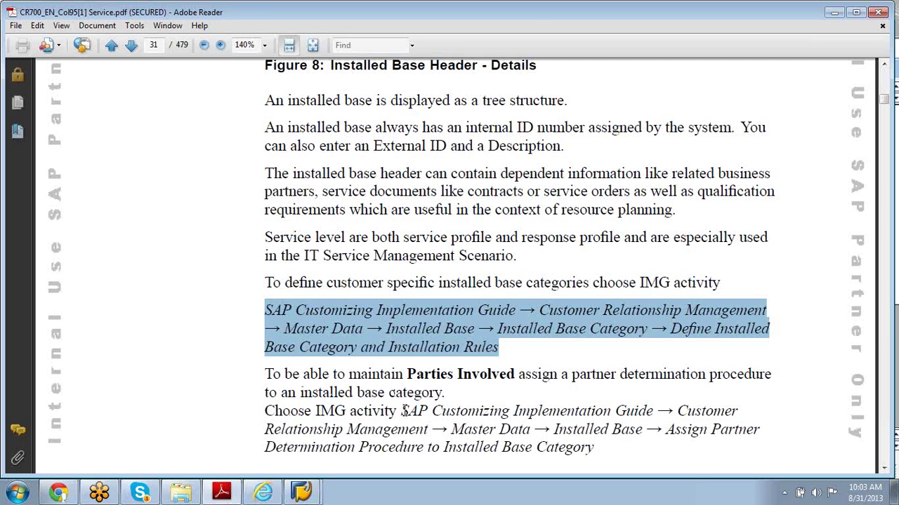
pyautogui.moveTo(401, 410); pyautogui.dragTo(603, 451)
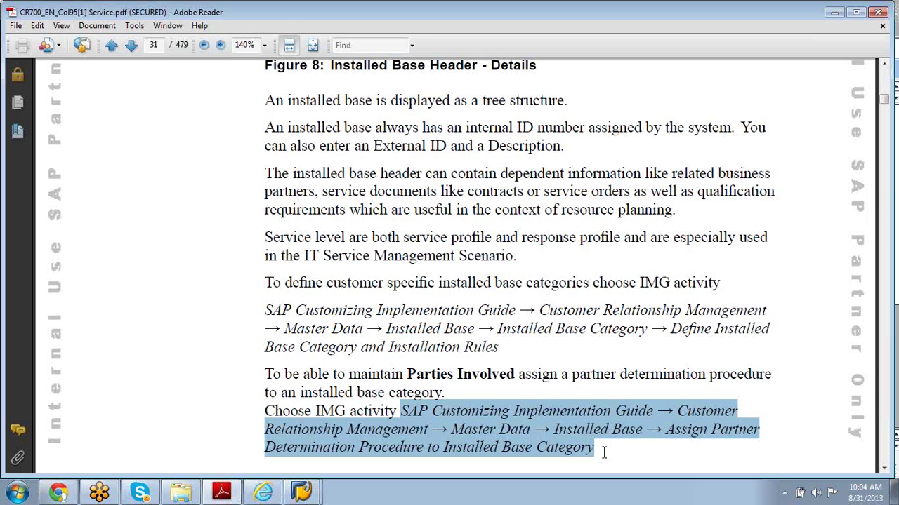
# - Scroll the manual down to page 35, Figure 12: Inheritance of Partners and Addresses
pyautogui.click(892, 187)
pyautogui.moveTo(883, 469); pyautogui.dragTo(883, 470)
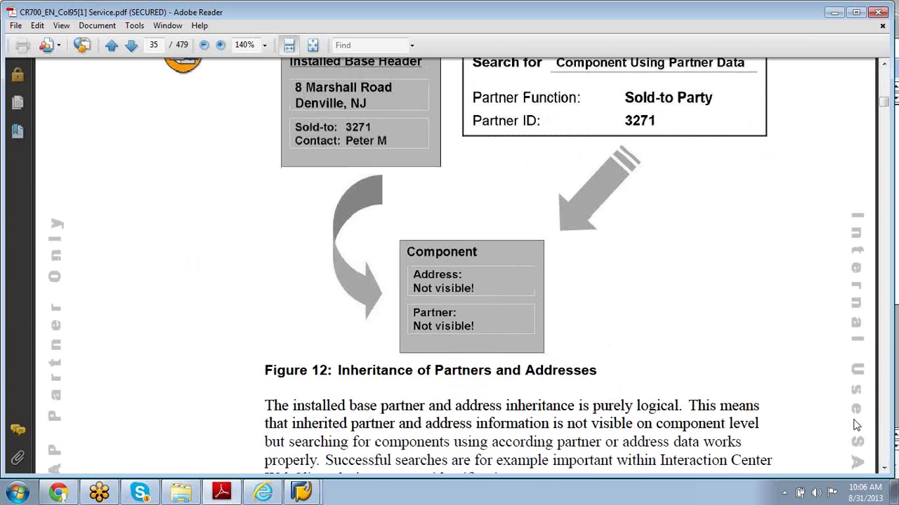
# - Scroll the manual to the Counter Details table, Readings section and Figure 13
pyautogui.scroll(-5, 856, 425)
pyautogui.scroll(-5, 857, 424)
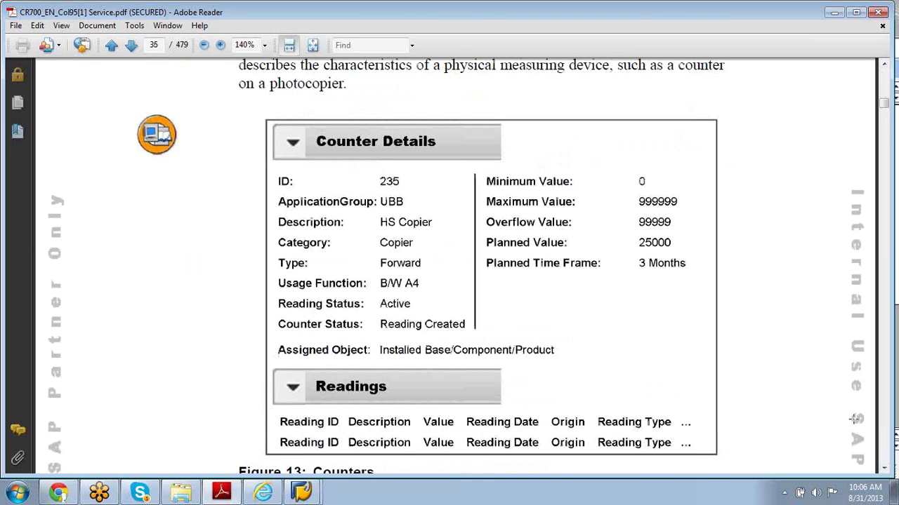
pyautogui.scroll(5, 855, 421)
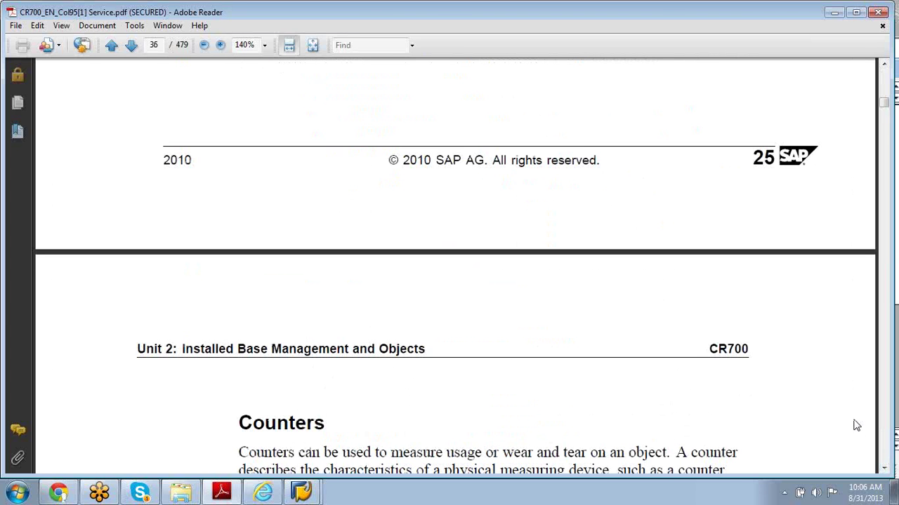
pyautogui.click(884, 469)
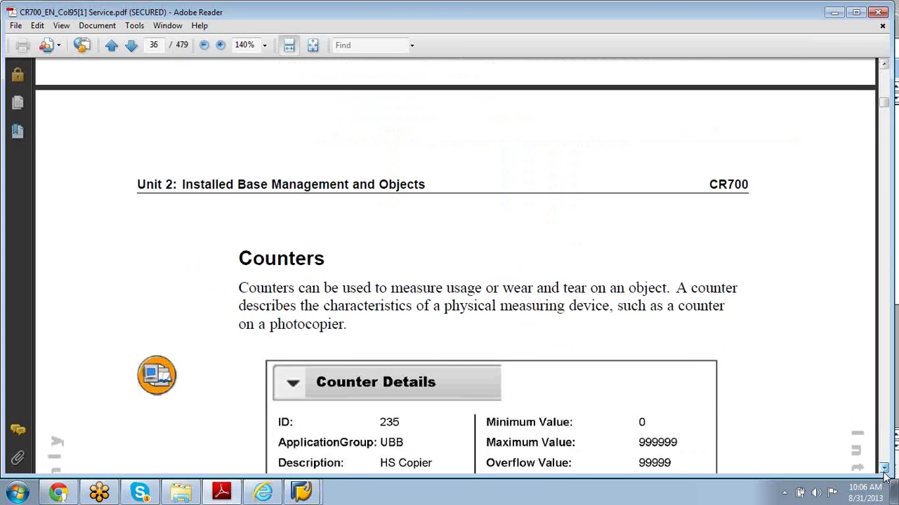
pyautogui.click(884, 469)
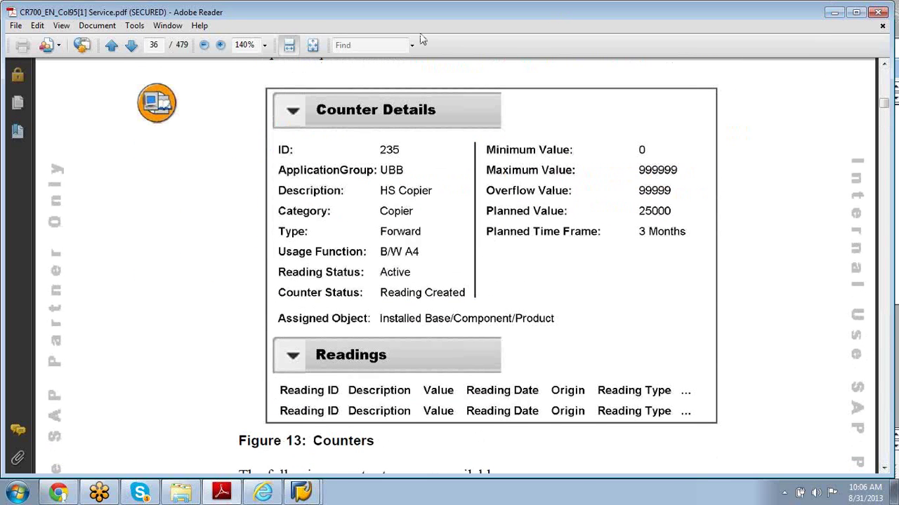
# - Search the manual for 'object', stepping through matches on pages 36–39, then switch to the SAP CRM browser
pyautogui.click(366, 50)
pyautogui.write('object')
pyautogui.press('Return')
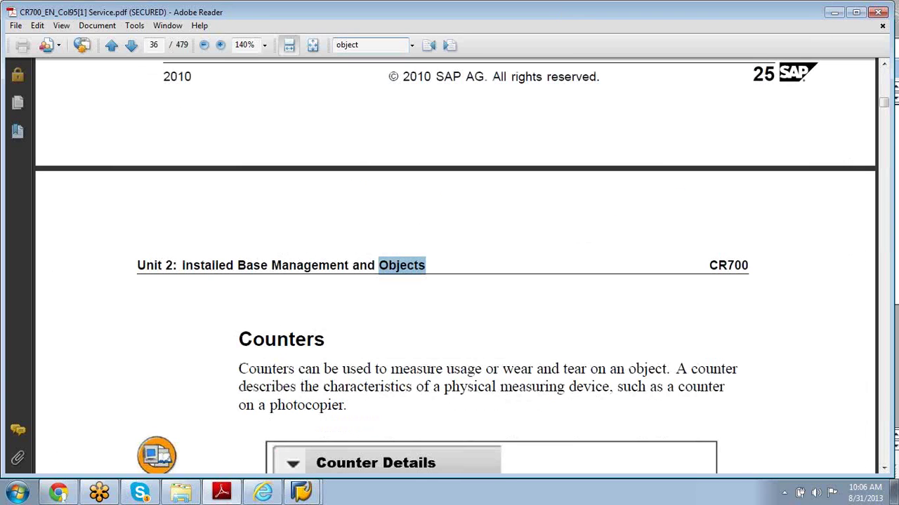
pyautogui.press('Return')
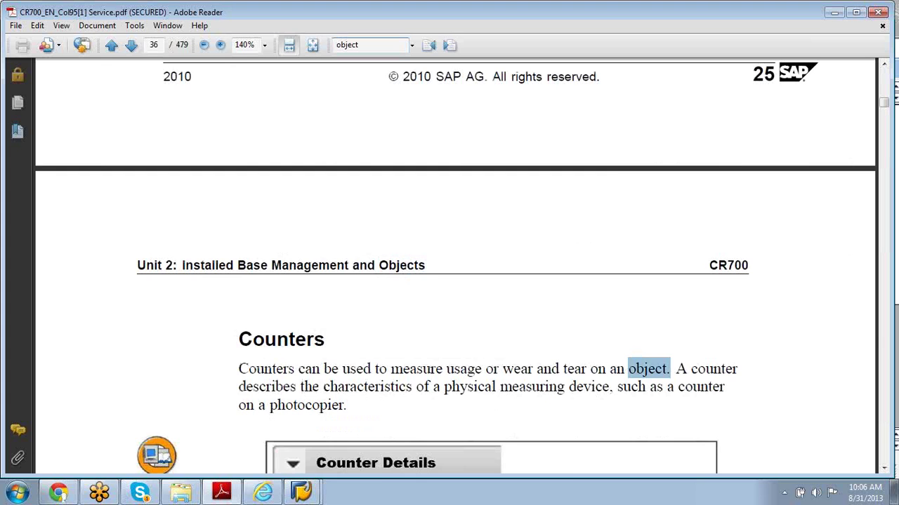
pyautogui.press('Return')
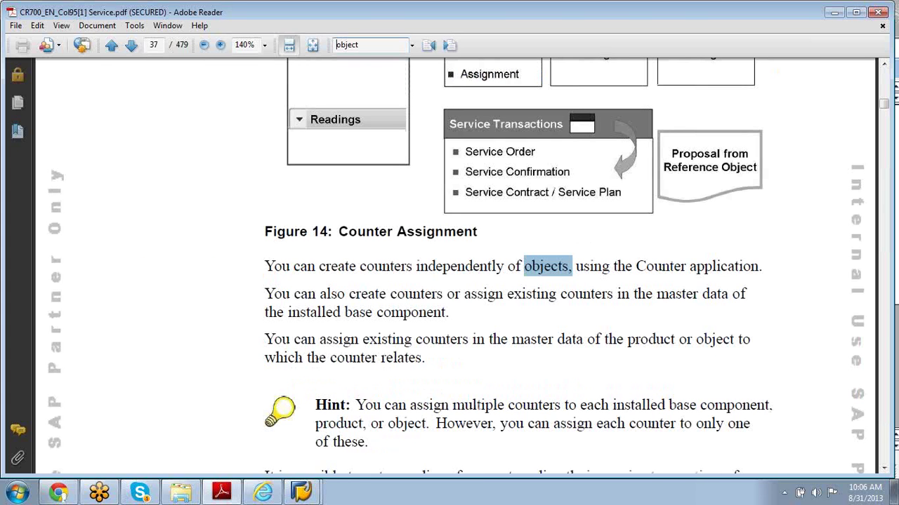
pyautogui.press('Return')
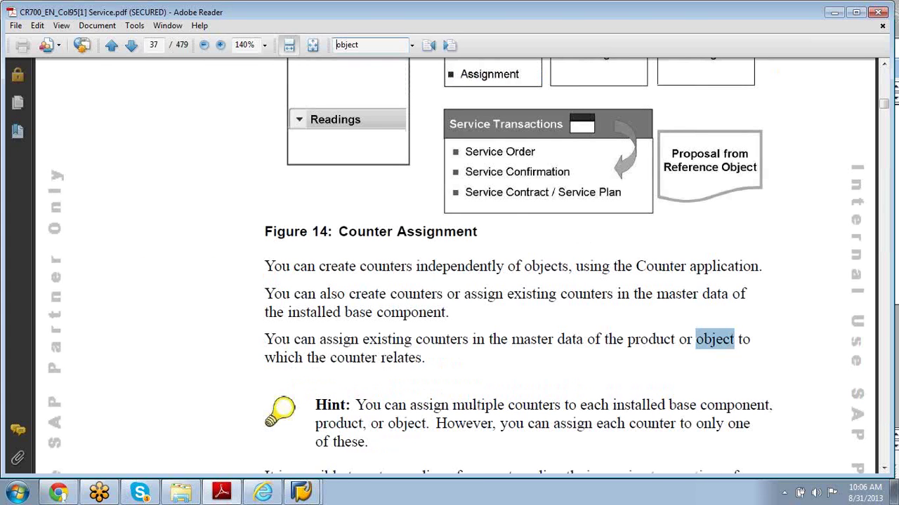
pyautogui.press('Return')
pyautogui.press('Return')
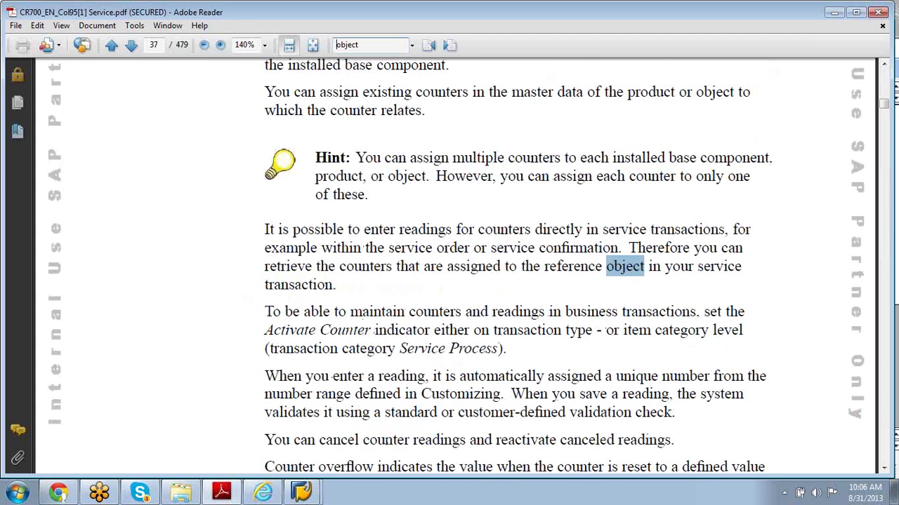
pyautogui.press('Return')
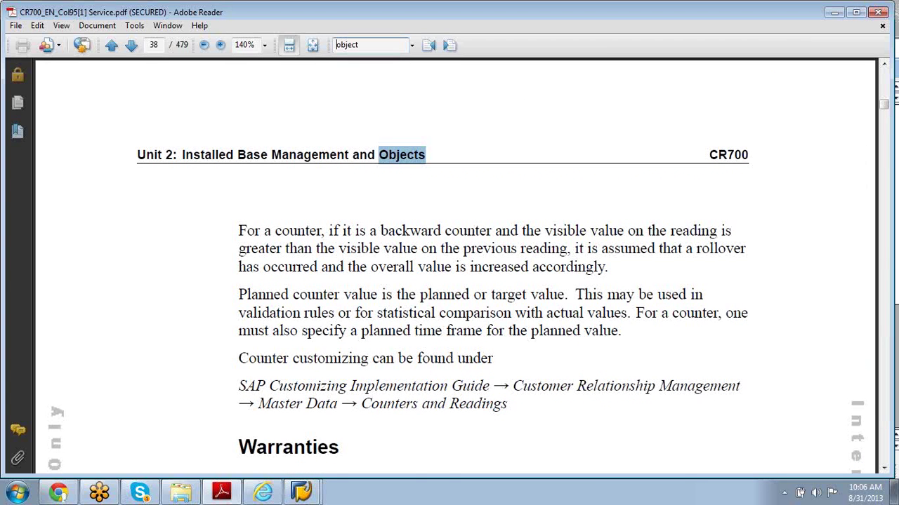
pyautogui.press('Return')
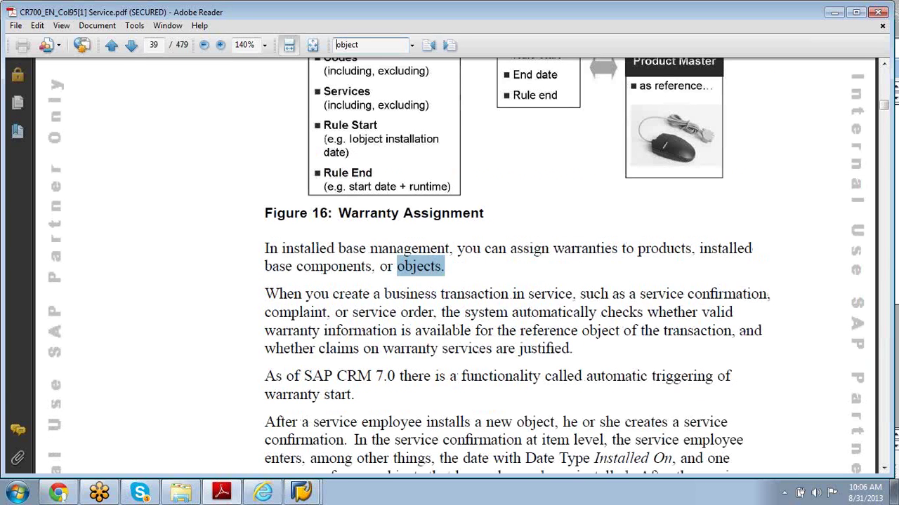
pyautogui.press('Return')
pyautogui.press('Return')
pyautogui.press('Return')
pyautogui.press('Return')
pyautogui.press('Return')
pyautogui.press('Return')
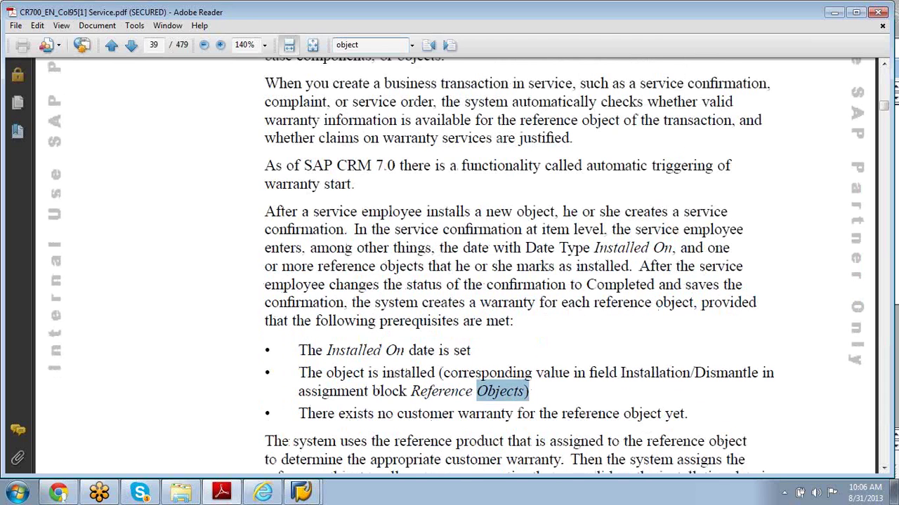
pyautogui.press('Return')
pyautogui.press('Return')
pyautogui.press('Return')
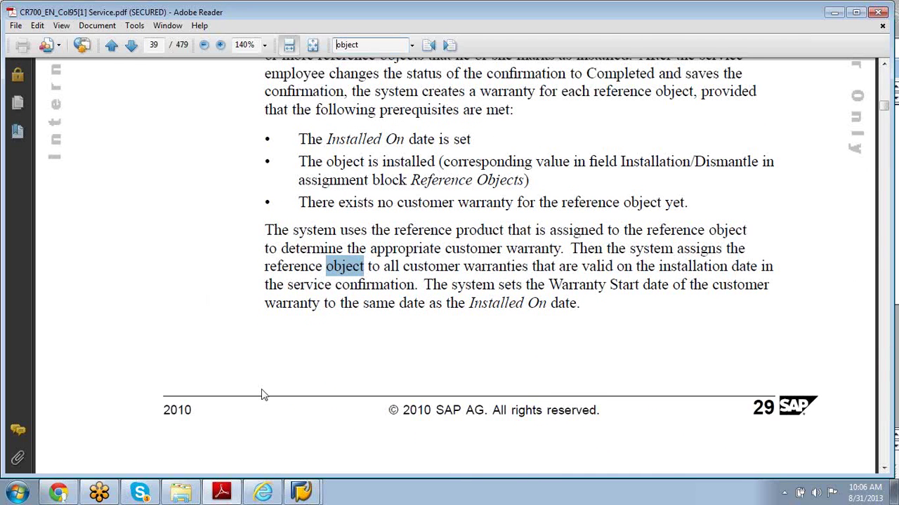
pyautogui.click(263, 493)
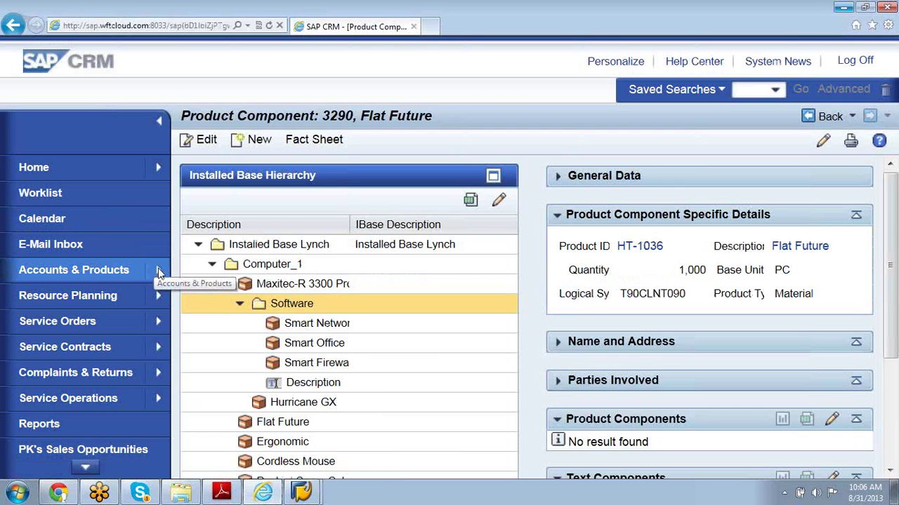
# - Open the Objects search under Accounts & Products in the navigation bar
pyautogui.moveTo(158, 273)
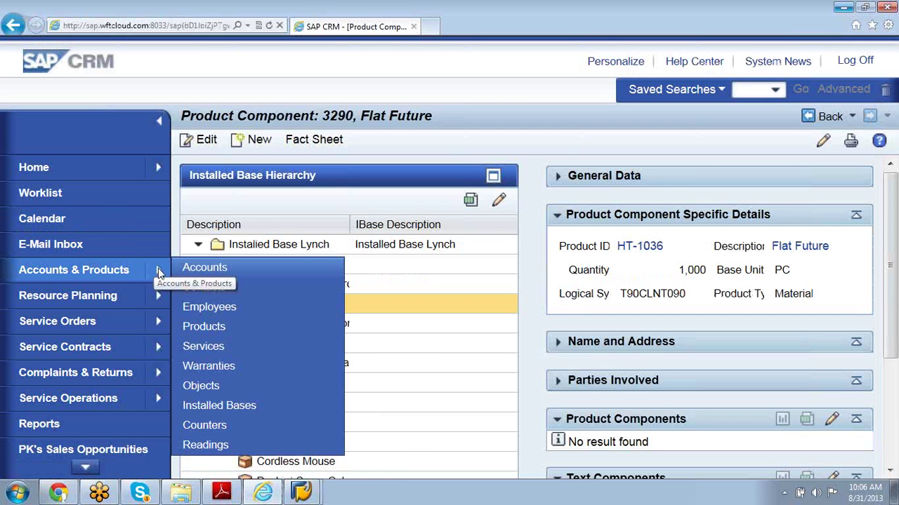
pyautogui.click(231, 385)
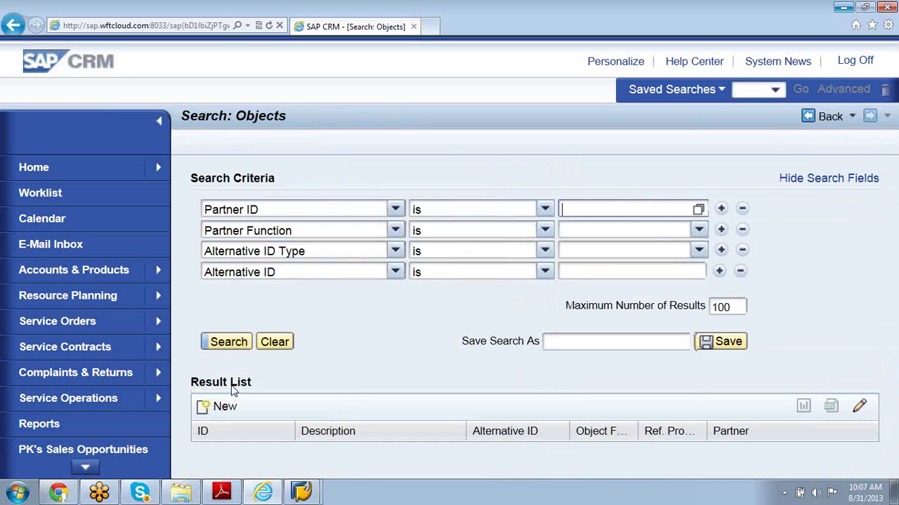
# - Run the object search without criteria, open object 10004229 from the results, and return to the CR700 manual
pyautogui.click(221, 339)
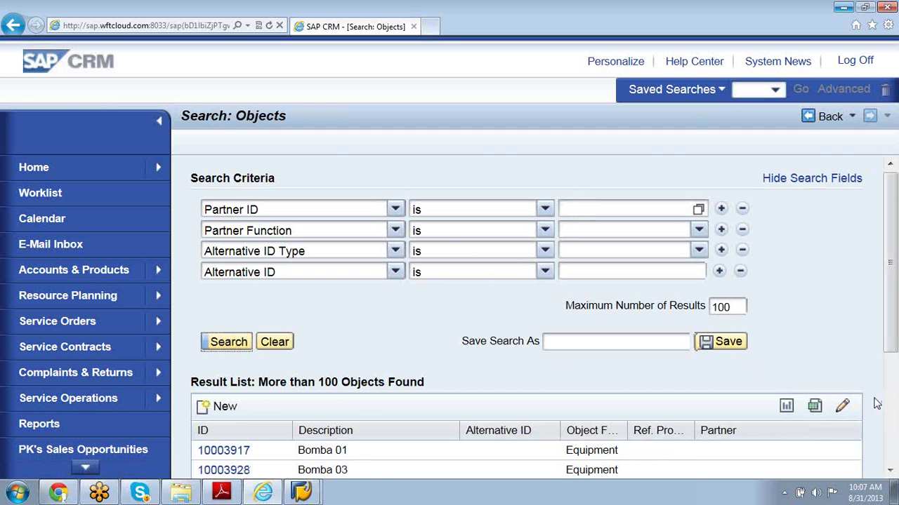
pyautogui.click(891, 473)
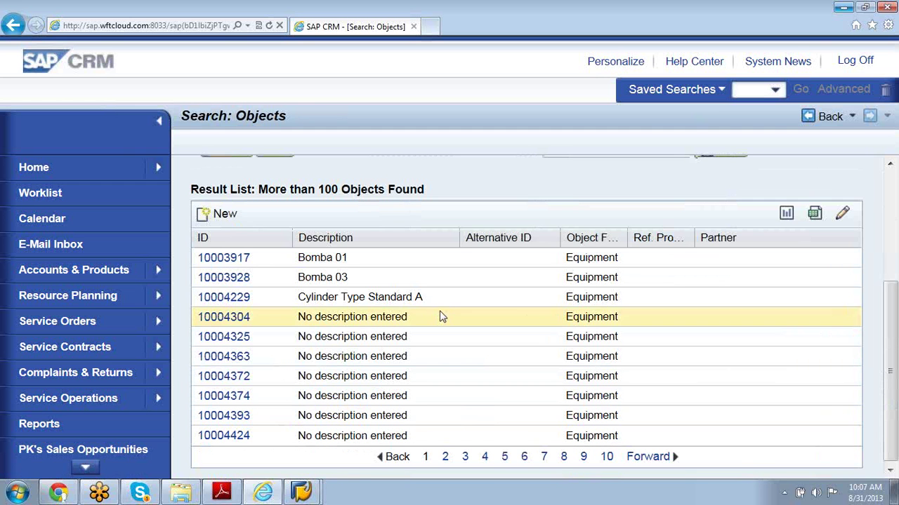
pyautogui.click(237, 299)
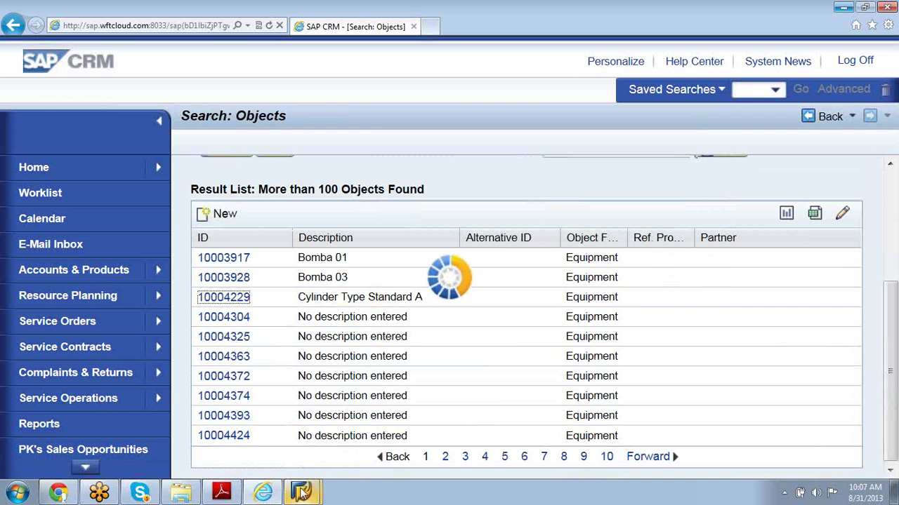
pyautogui.moveTo(219, 496)
pyautogui.click(216, 461)
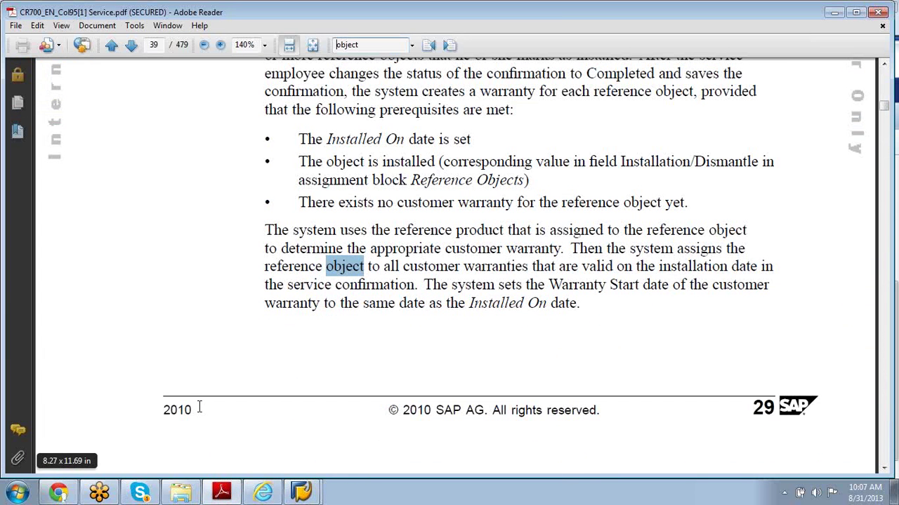
# - Browse the CR700 manual's Objects lesson and settle on page 51 showing Figure 17: Objects
pyautogui.click(217, 375)
pyautogui.scroll(-15, 218, 375)
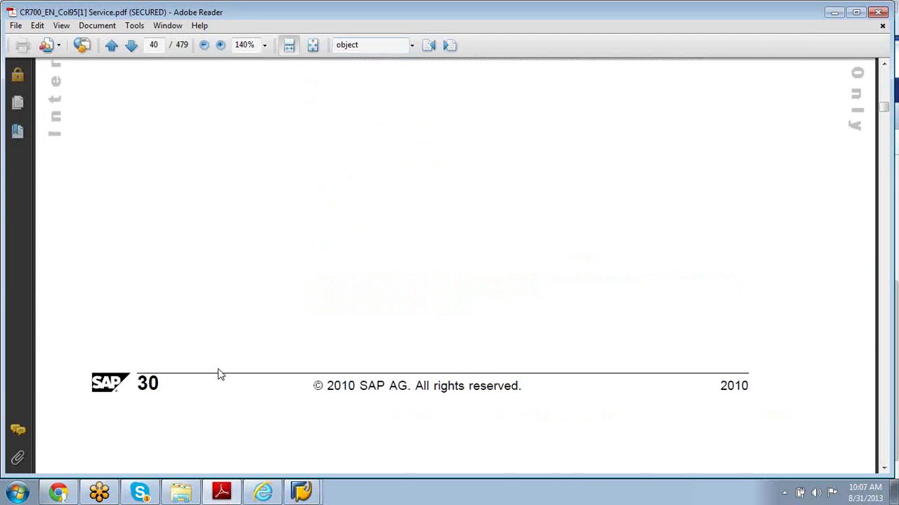
pyautogui.scroll(-20, 218, 375)
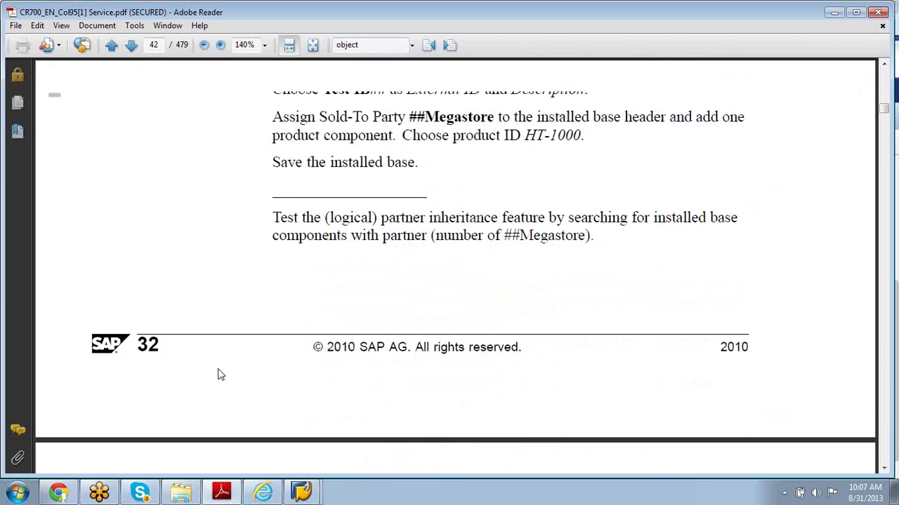
pyautogui.scroll(-15, 217, 375)
pyautogui.scroll(8, 217, 375)
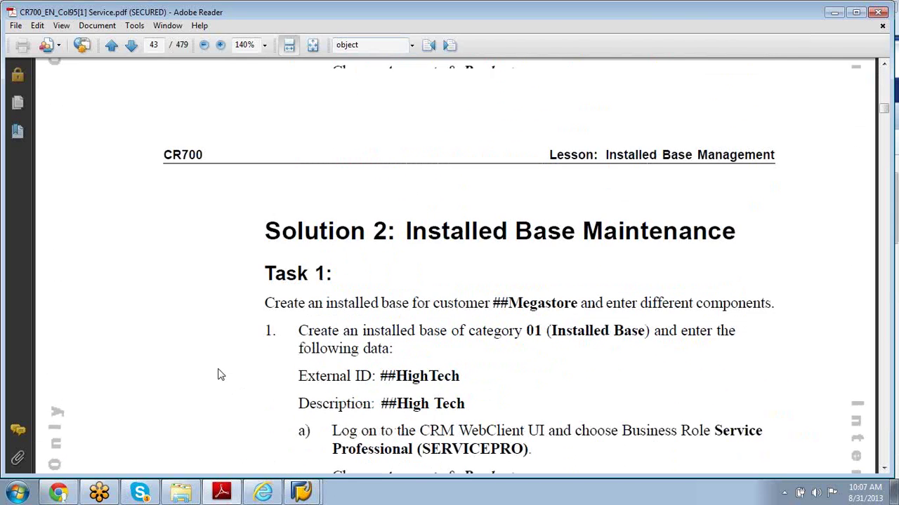
pyautogui.scroll(-20, 217, 375)
pyautogui.scroll(-20, 218, 375)
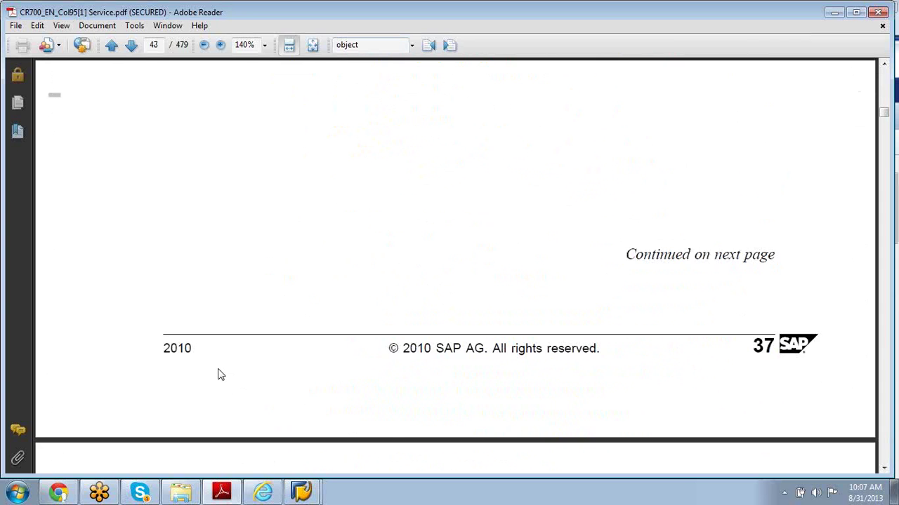
pyautogui.scroll(-10, 218, 374)
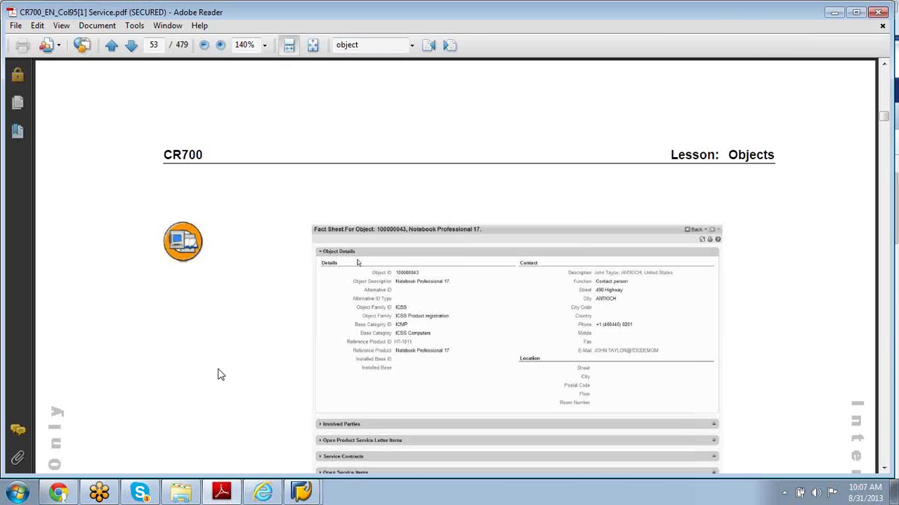
pyautogui.scroll(-20, 217, 375)
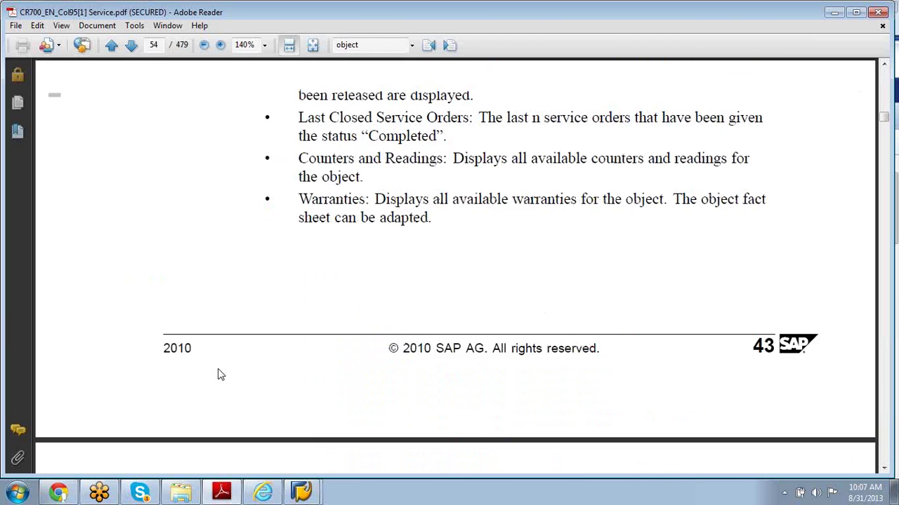
pyautogui.scroll(20, 217, 374)
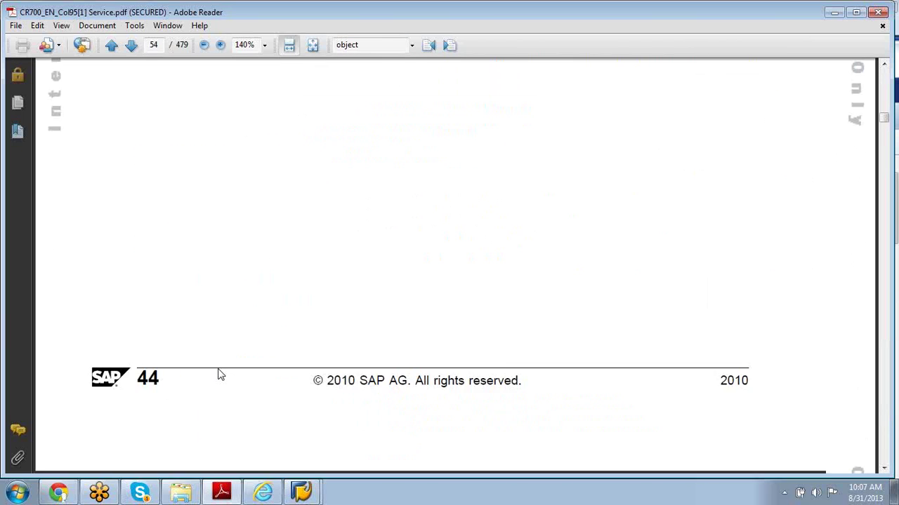
pyautogui.scroll(12, 217, 375)
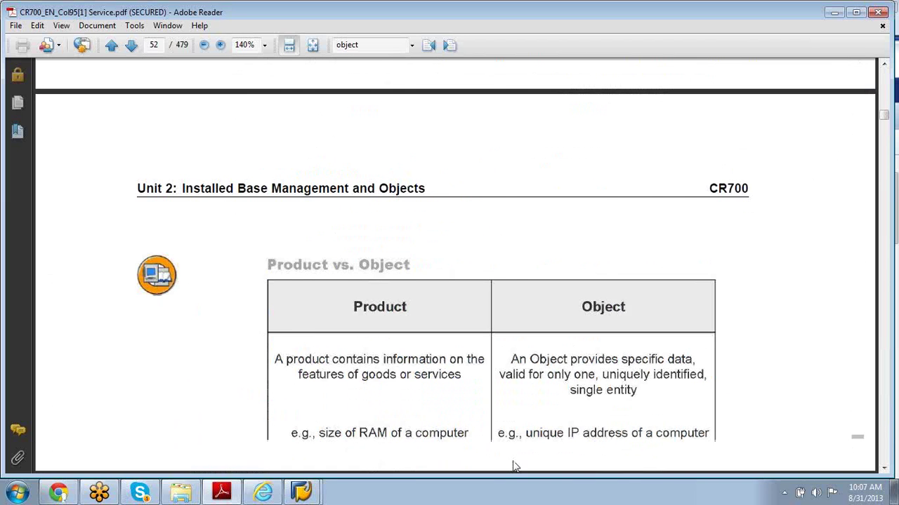
pyautogui.scroll(15, 513, 463)
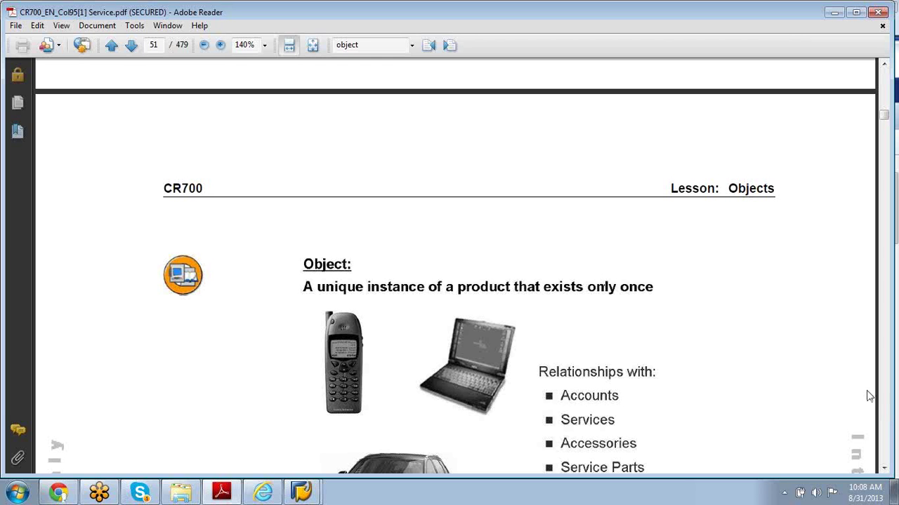
pyautogui.click(885, 471)
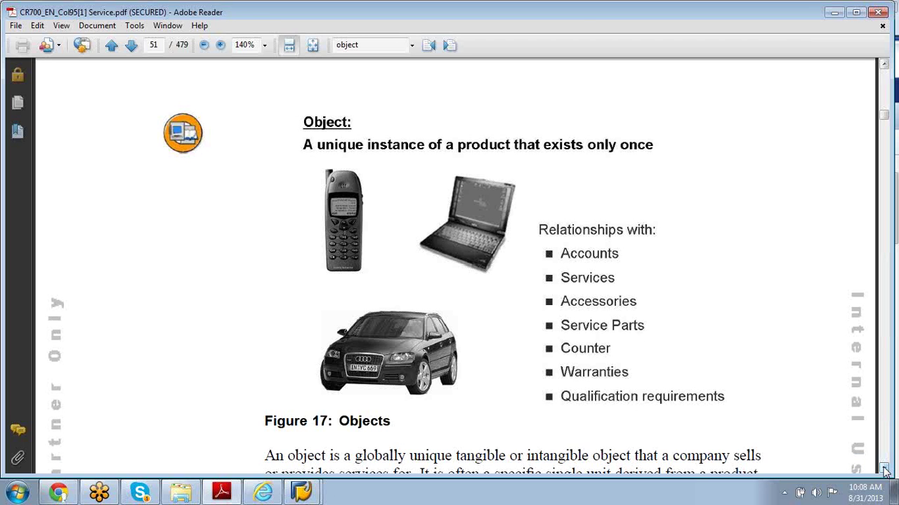
pyautogui.click(884, 470)
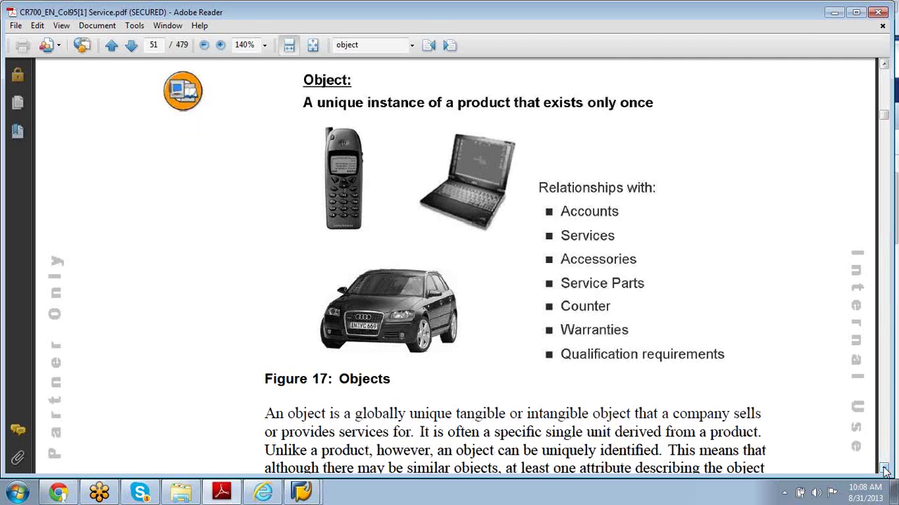
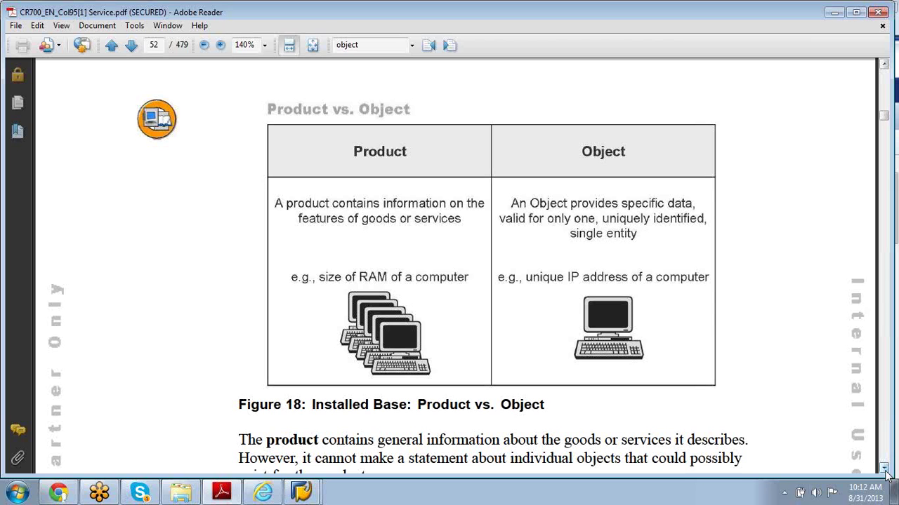
# - Bring the SAP CRM record for equipment 10004229 (Cylinder Type Standard A) to the front
pyautogui.click(264, 492)
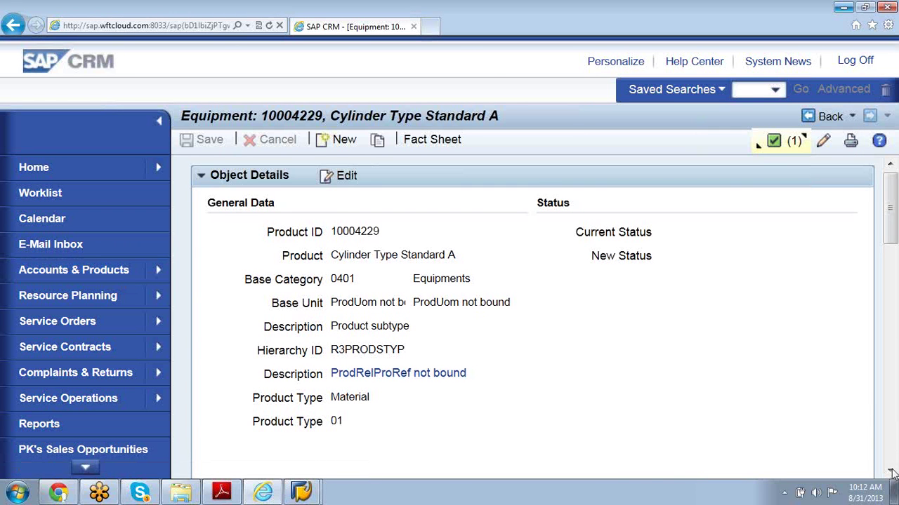
# - Scroll through equipment 10004229's assignment blocks and return to the top of the record
pyautogui.click(891, 472)
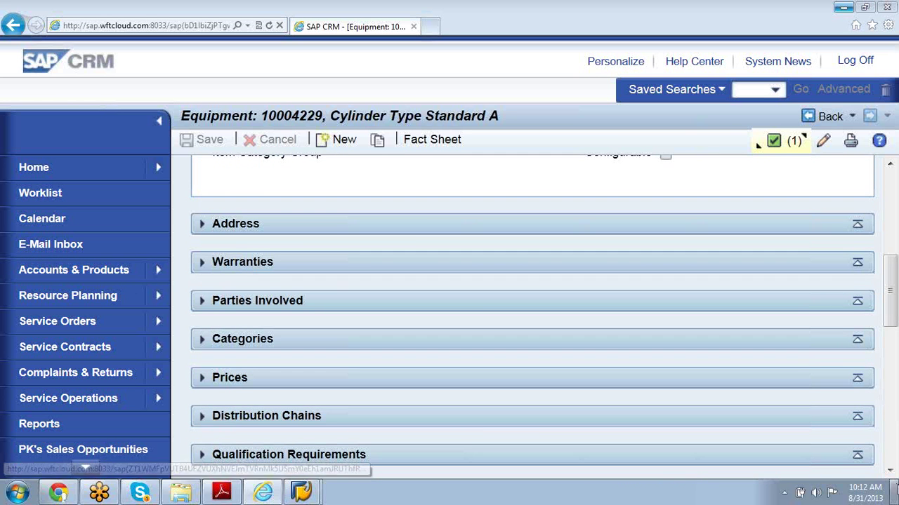
pyautogui.click(891, 475)
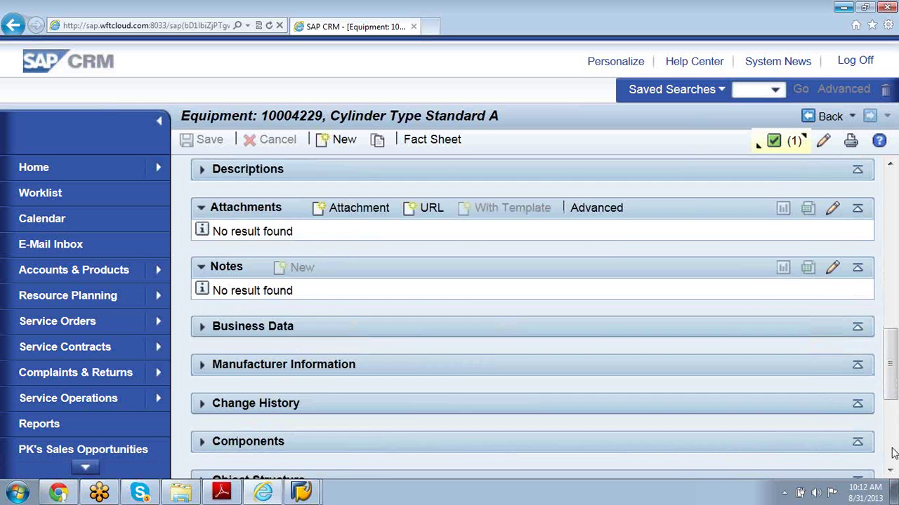
pyautogui.moveTo(890, 397); pyautogui.dragTo(890, 241)
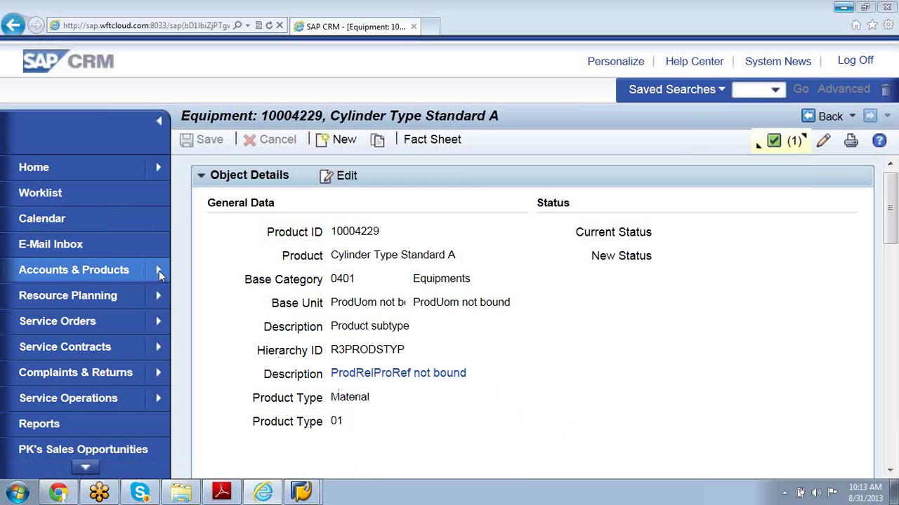
pyautogui.moveTo(159, 270)
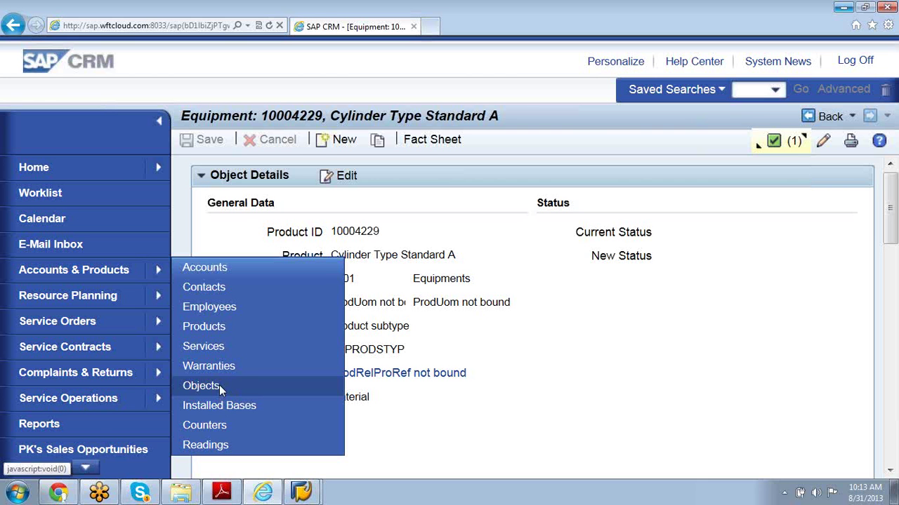
# - Run the Objects search and widen the Object Family column in the results
pyautogui.click(219, 384)
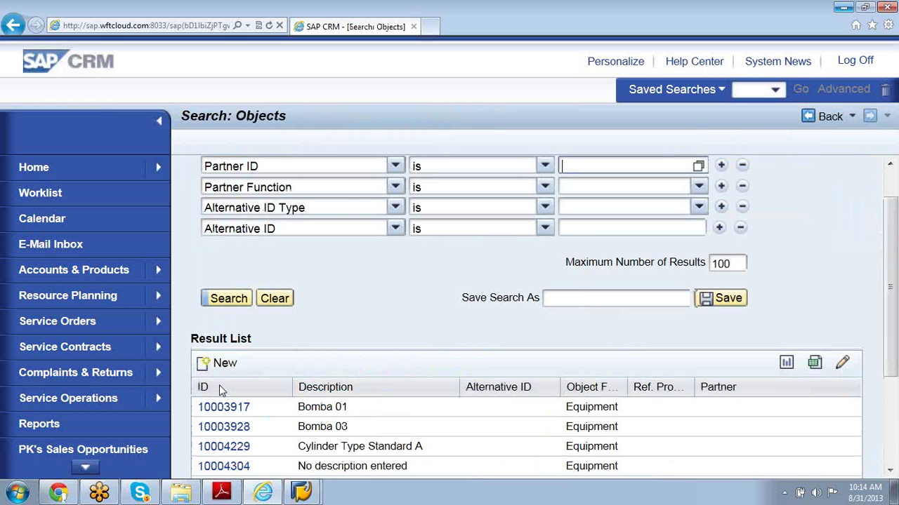
pyautogui.click(891, 474)
pyautogui.click(890, 475)
pyautogui.click(890, 475)
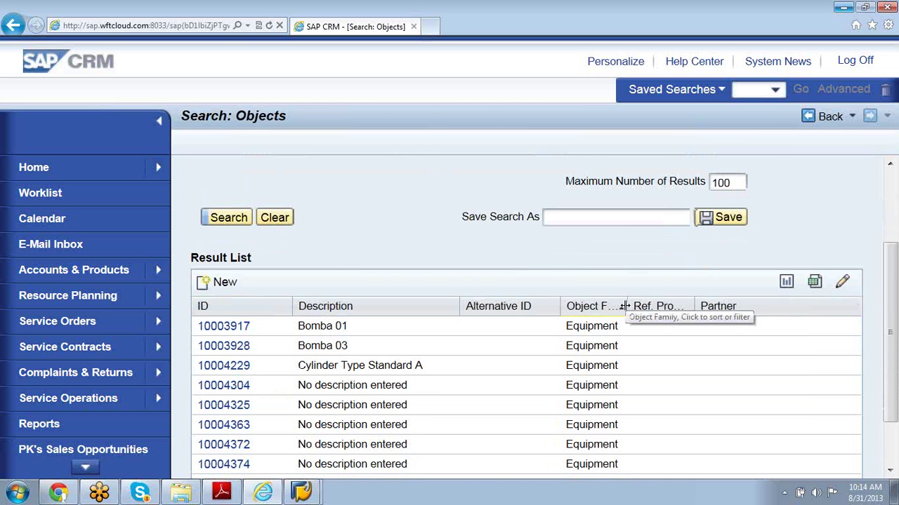
pyautogui.moveTo(627, 309); pyautogui.dragTo(719, 296)
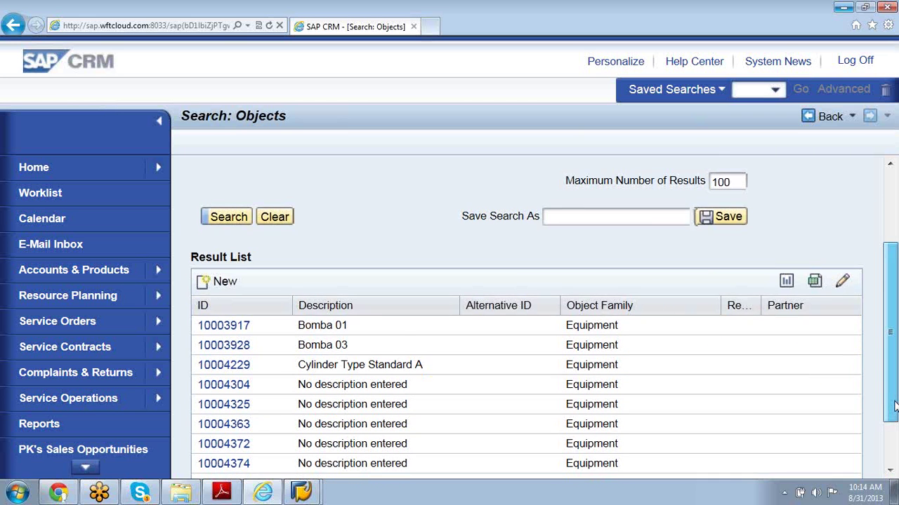
pyautogui.moveTo(894, 406); pyautogui.dragTo(894, 447)
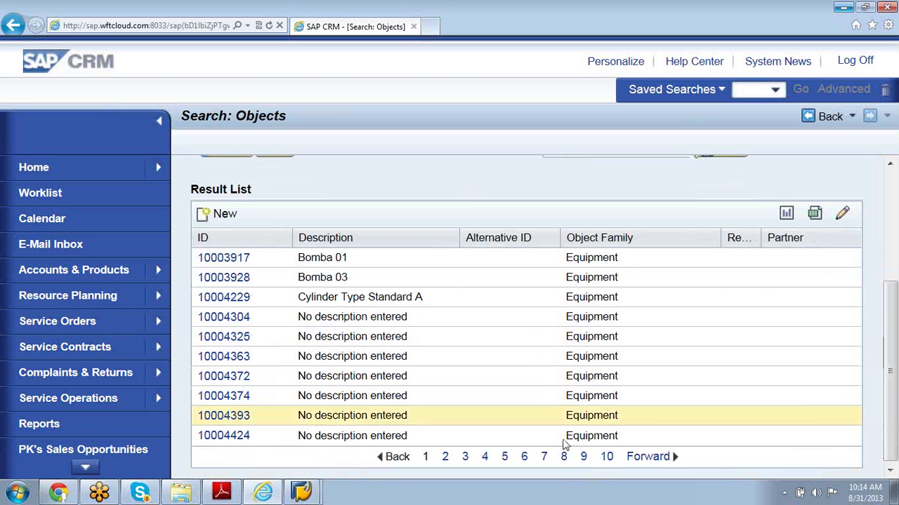
# - Show the next page of object results, then start a new blank object
pyautogui.click(445, 457)
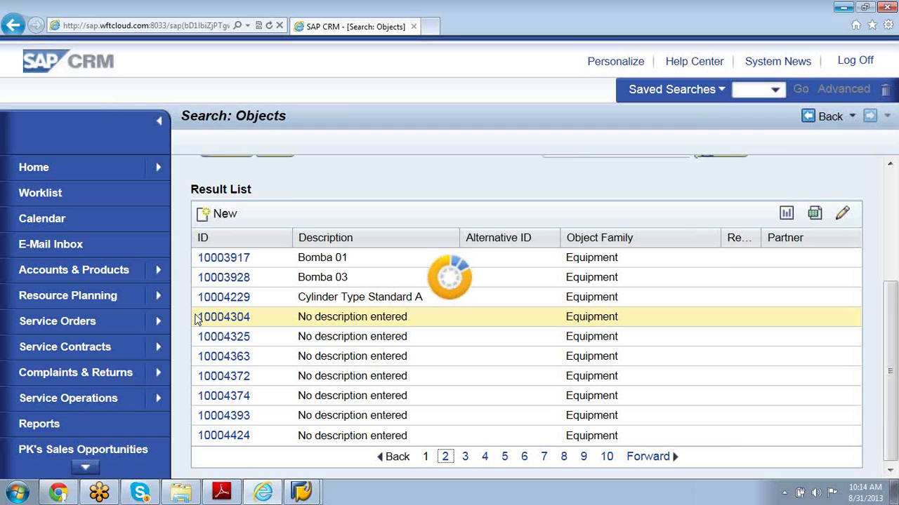
pyautogui.scroll(2, 197, 319)
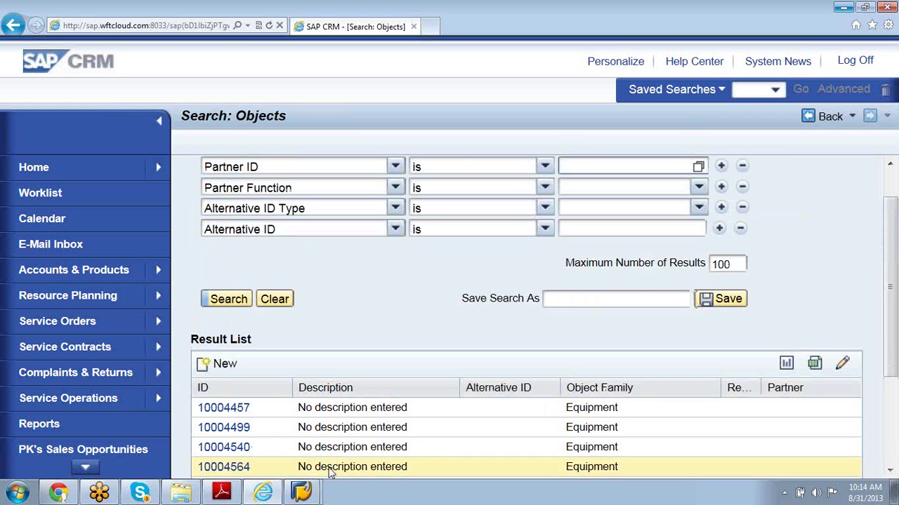
pyautogui.click(219, 364)
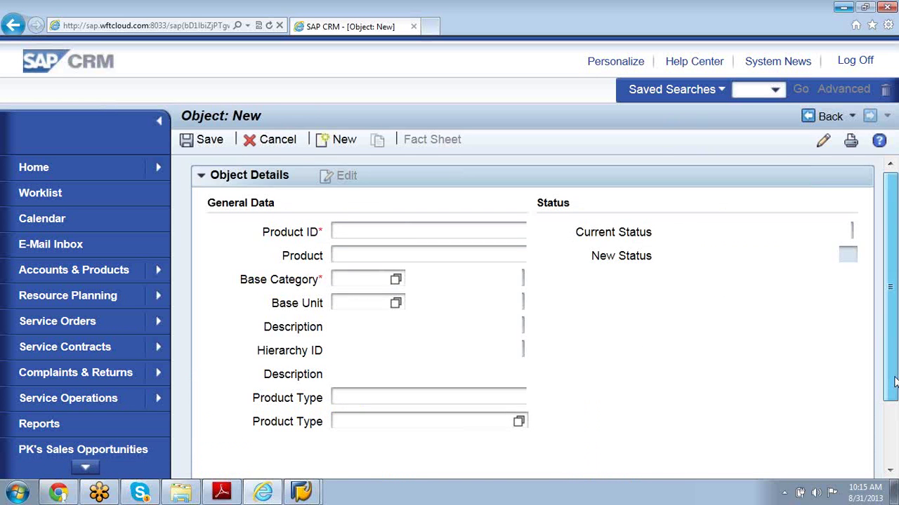
# - Open the Product Type value help on the new object, then return to the CR700 PDF
pyautogui.scroll(-3, 895, 381)
pyautogui.scroll(3, 895, 382)
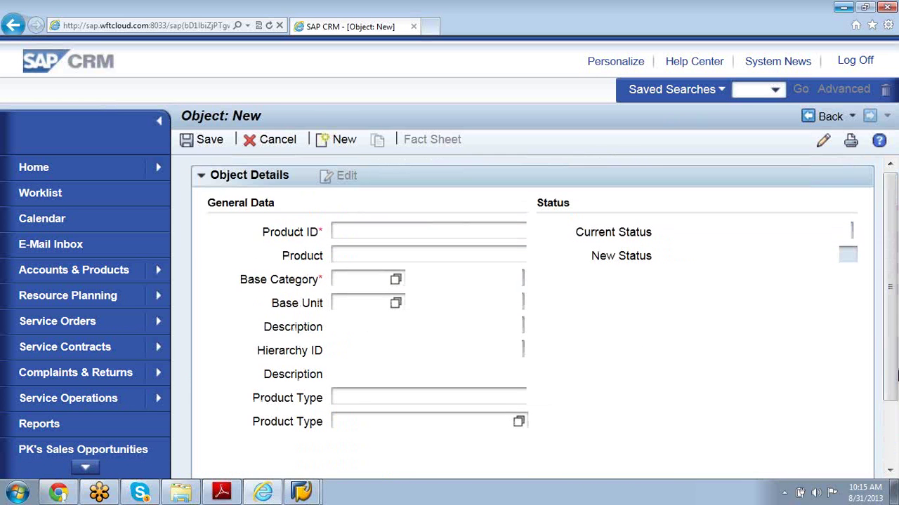
pyautogui.click(519, 422)
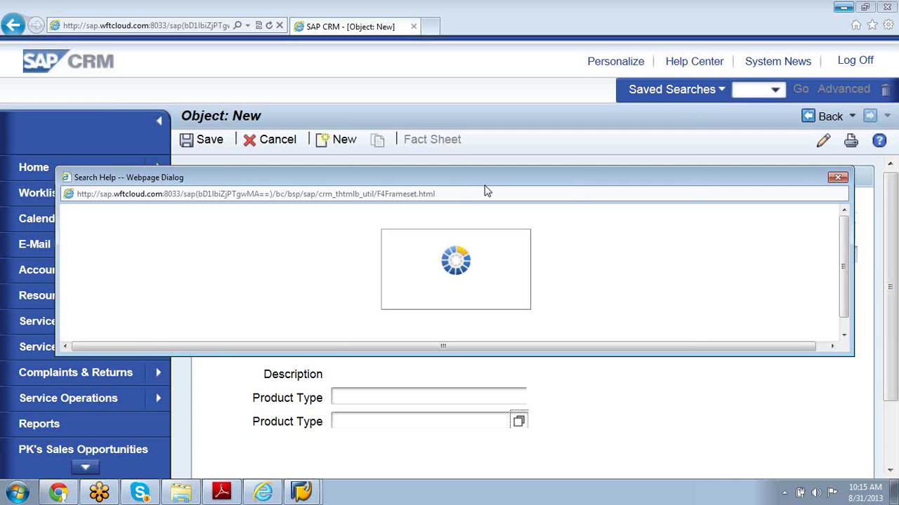
pyautogui.click(222, 493)
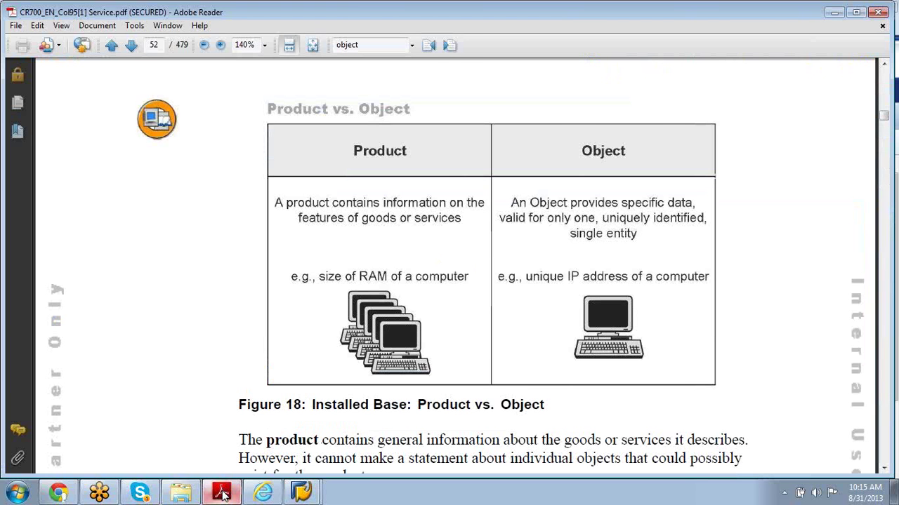
# - Page back through the CR700 PDF from page 52 to the Counters heading on page 36
pyautogui.press('pageup')
pyautogui.press('pageup')
pyautogui.press('pageup')
pyautogui.press('pageup')
pyautogui.press('pageup')
pyautogui.press('pageup')
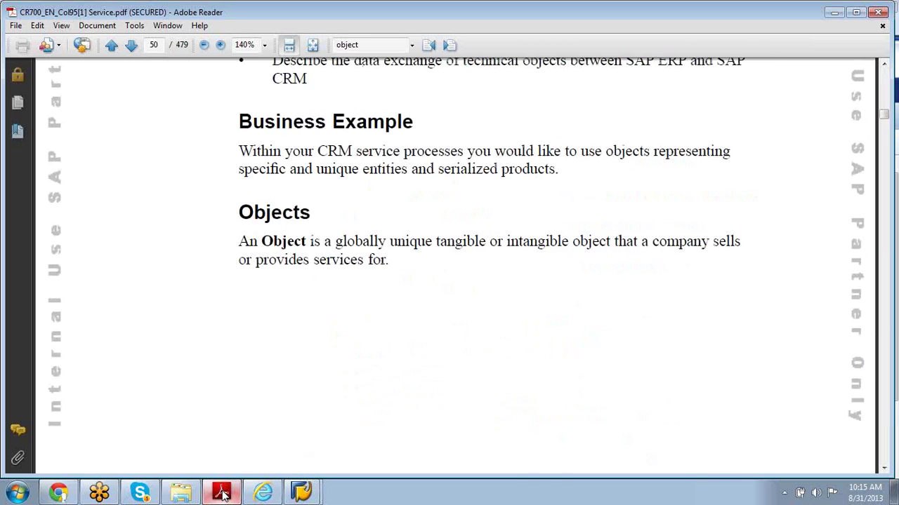
pyautogui.press('pageup')
pyautogui.press('pageup')
pyautogui.press('pageup')
pyautogui.press('pageup')
pyautogui.press('pageup')
pyautogui.press('pageup')
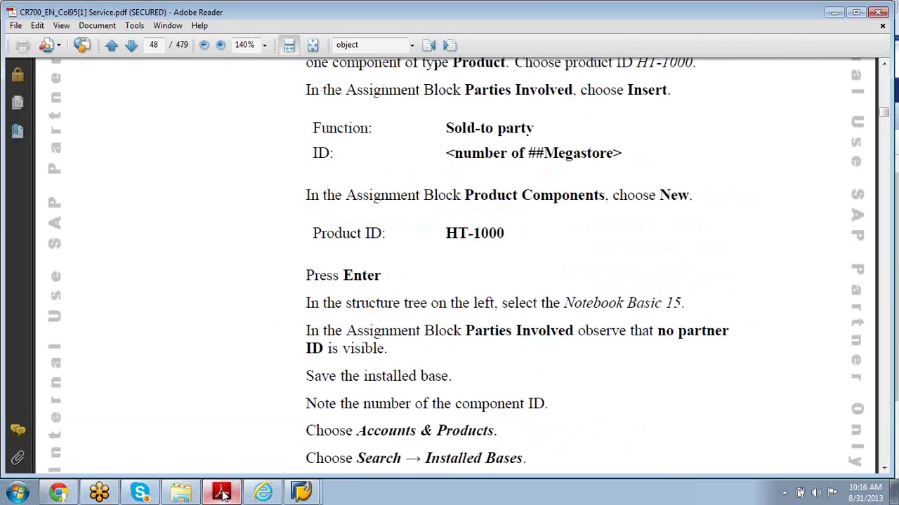
pyautogui.press('pageup')
pyautogui.press('pageup')
pyautogui.press('pageup')
pyautogui.press('pageup')
pyautogui.press('pageup')
pyautogui.press('pageup')
pyautogui.press('pageup')
pyautogui.press('pageup')
pyautogui.press('pageup')
pyautogui.press('pageup')
pyautogui.press('pageup')
pyautogui.press('pageup')
pyautogui.press('pageup')
pyautogui.press('pageup')
pyautogui.press('pageup')
pyautogui.press('pageup')
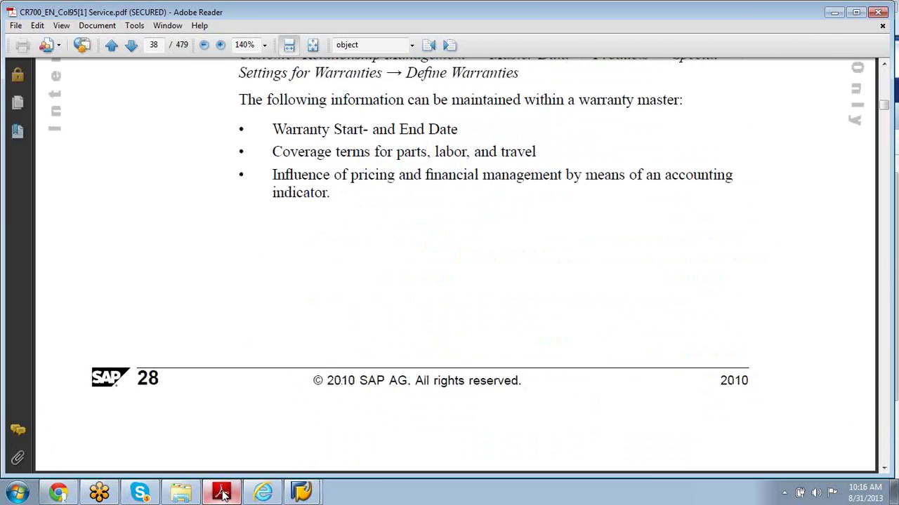
pyautogui.press('pagedown')
pyautogui.press('pageup')
pyautogui.press('pageup')
pyautogui.press('pageup')
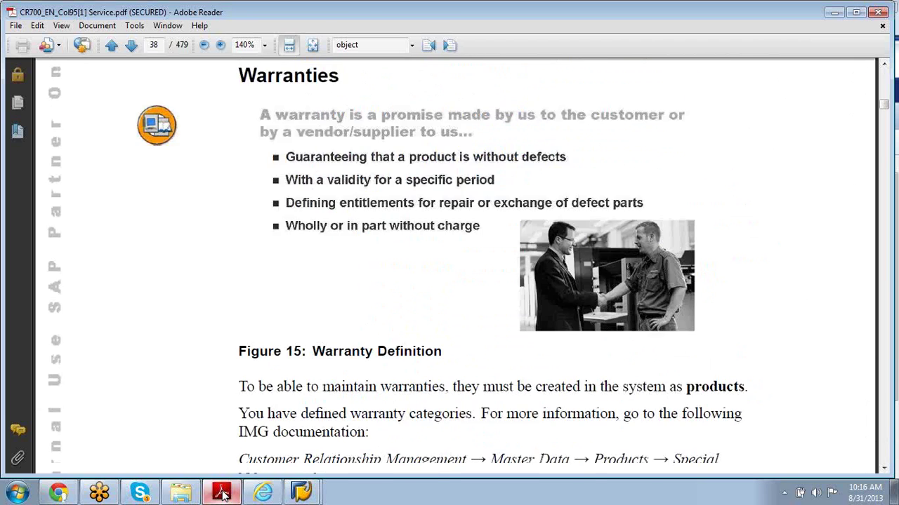
pyautogui.press('pageup')
pyautogui.press('pageup')
pyautogui.press('pageup')
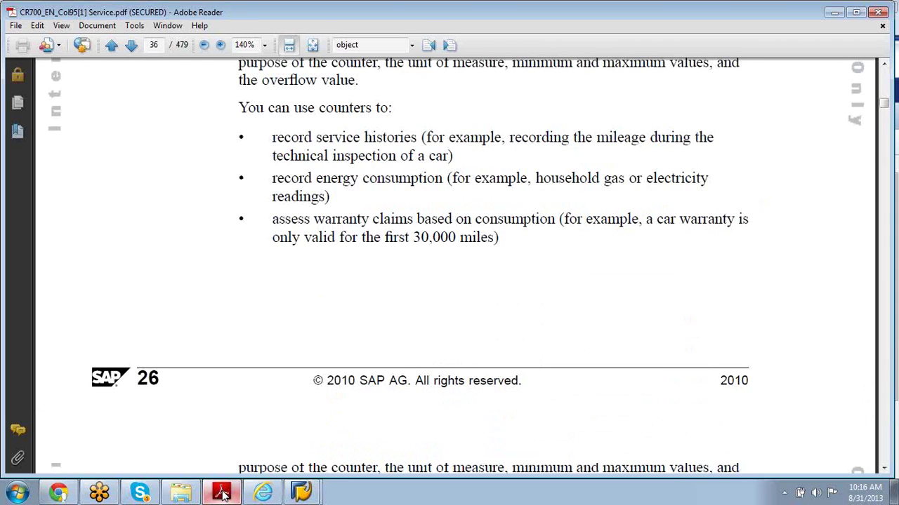
pyautogui.press('pageup')
pyautogui.press('pageup')
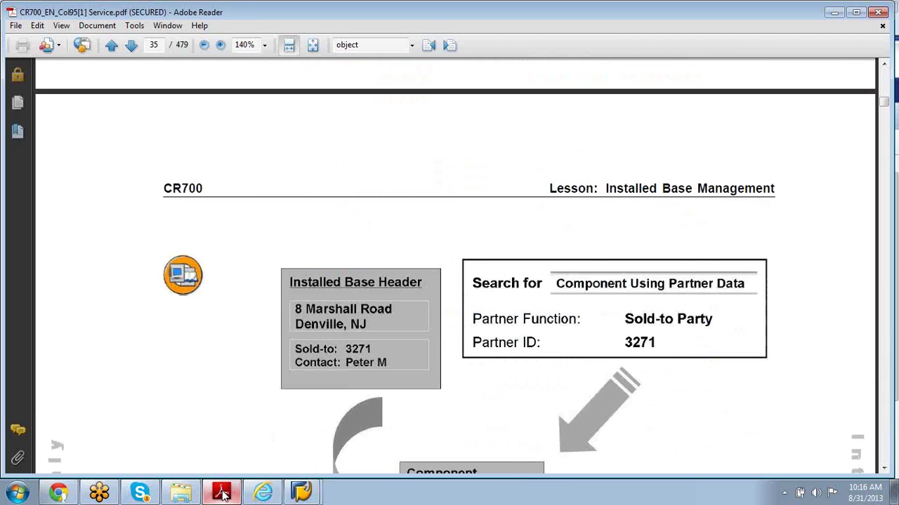
pyautogui.press('pagedown')
pyautogui.press('pagedown')
pyautogui.press('pagedown')
pyautogui.press('pageup')
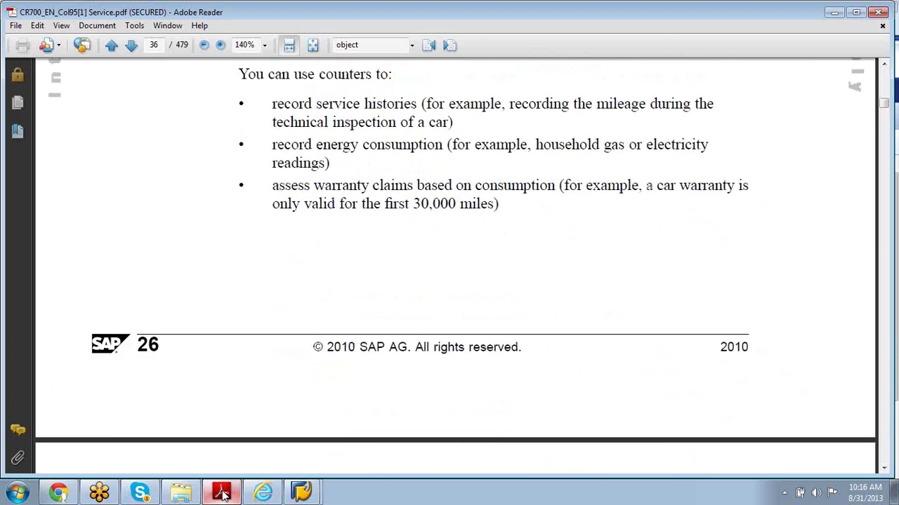
pyautogui.press('pagedown')
pyautogui.press('pagedown')
pyautogui.press('pageup')
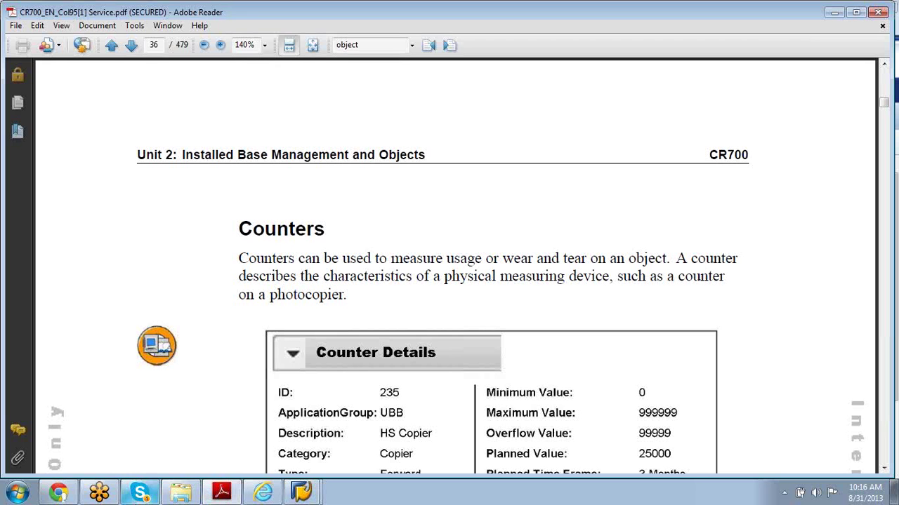
pyautogui.moveTo(263, 495)
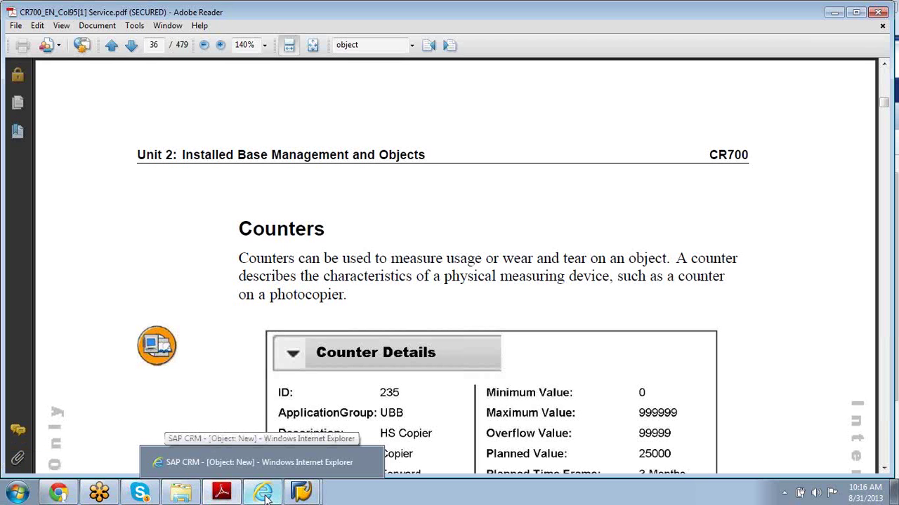
# - Close the loading Search Help dialog in SAP CRM and return to the CR700 Counters page
pyautogui.click(246, 457)
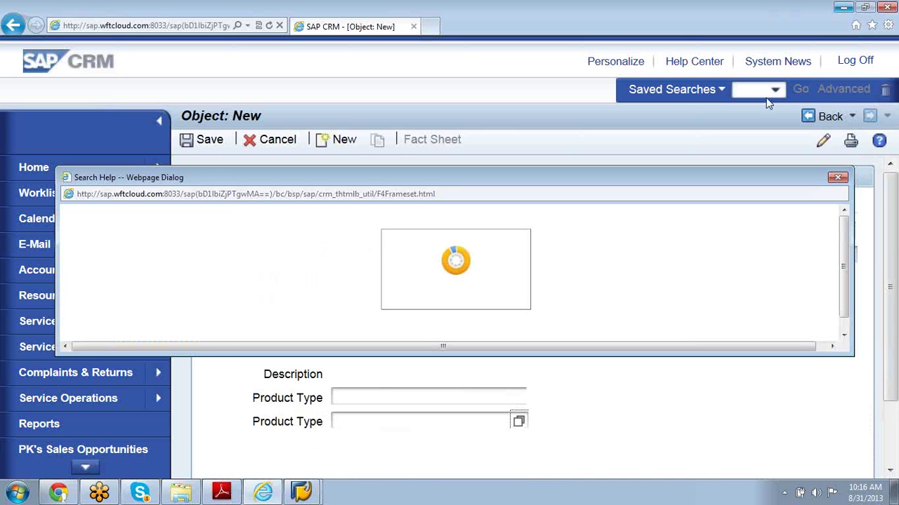
pyautogui.click(837, 177)
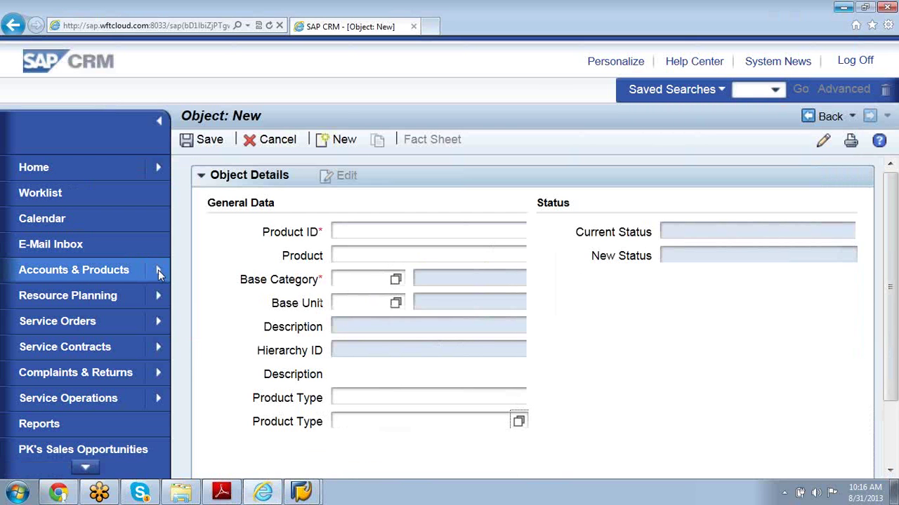
pyautogui.moveTo(159, 274)
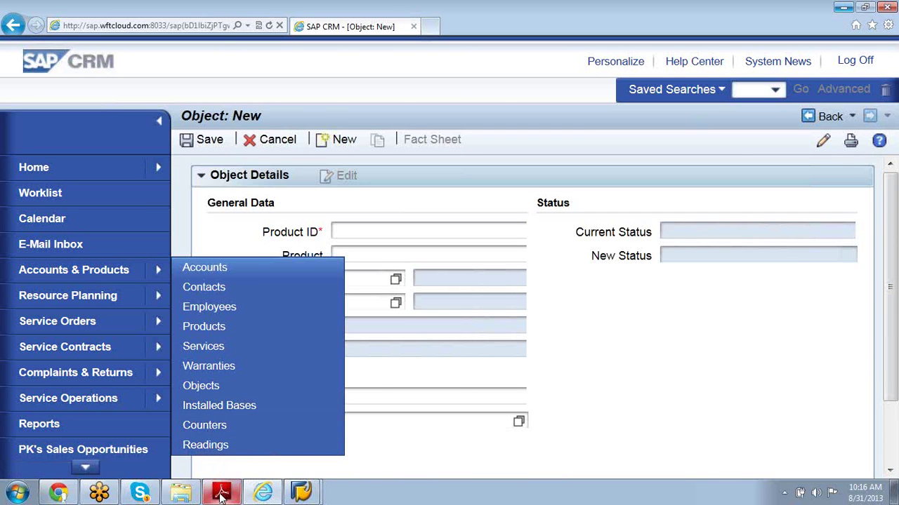
pyautogui.click(221, 492)
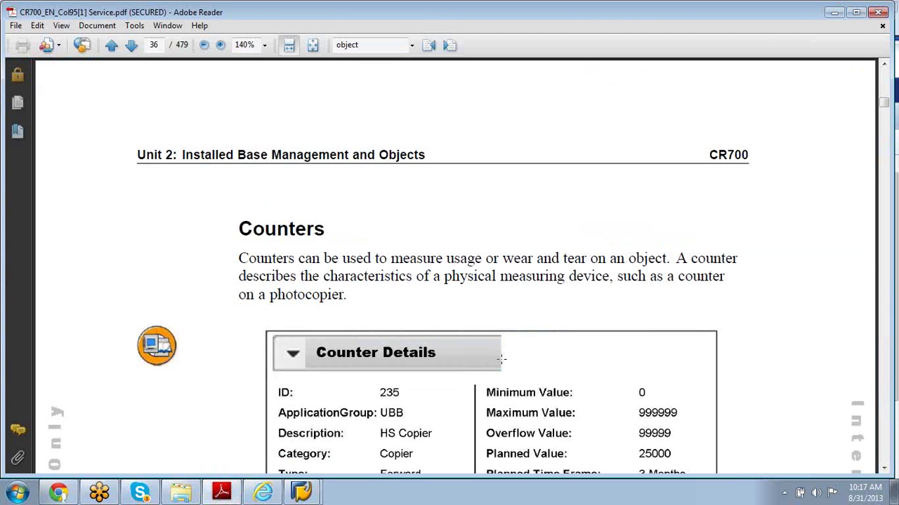
# - Scroll page 36 past the Counter Details example and Readings table to Figure 13: Counters
pyautogui.click(884, 469)
pyautogui.click(884, 469)
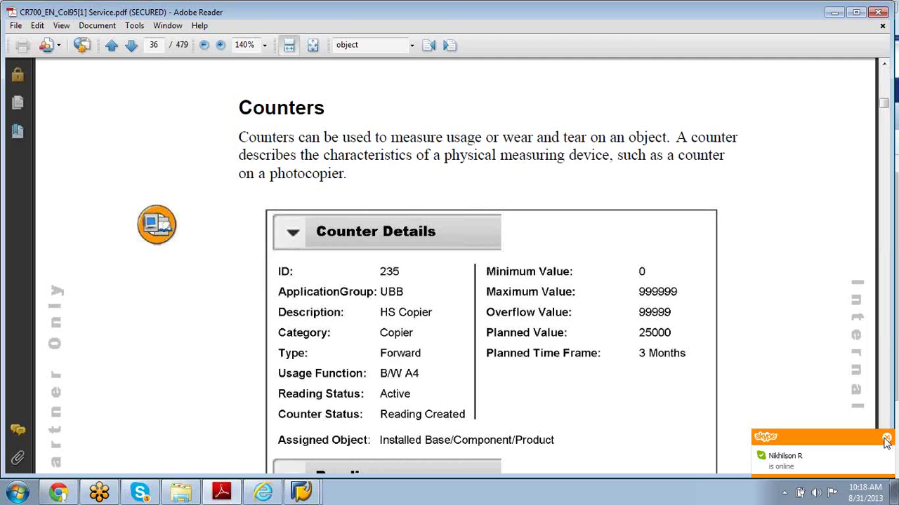
pyautogui.click(886, 440)
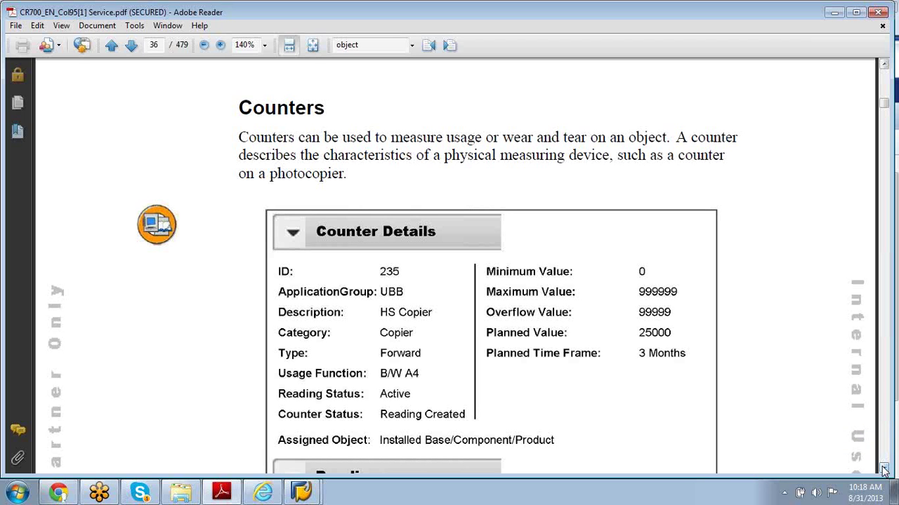
pyautogui.click(883, 469)
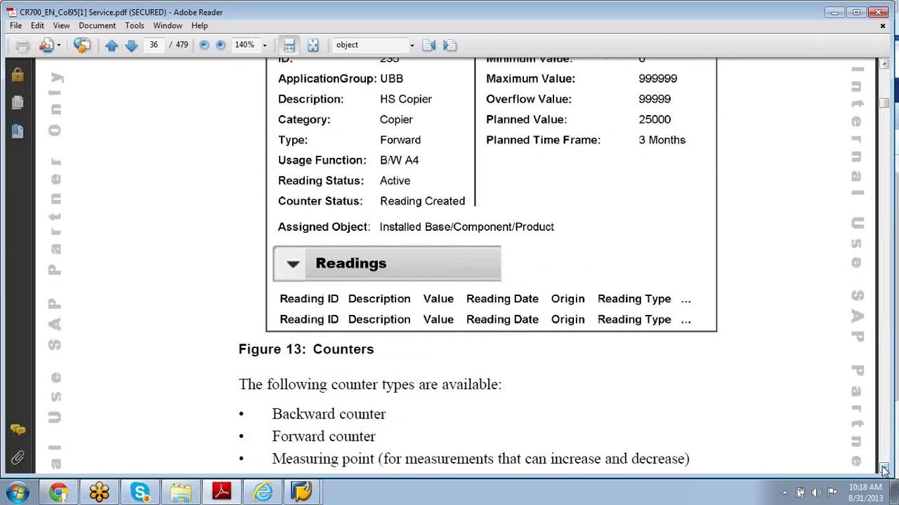
# - Highlight Backward counter, Forward counter and Measuring point, then read on to the uses of counters
pyautogui.click(884, 471)
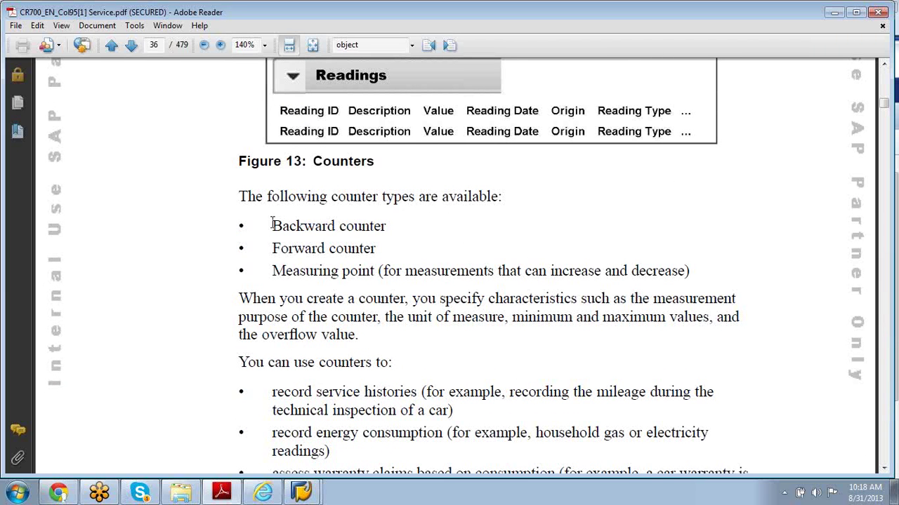
pyautogui.moveTo(273, 225); pyautogui.dragTo(365, 273)
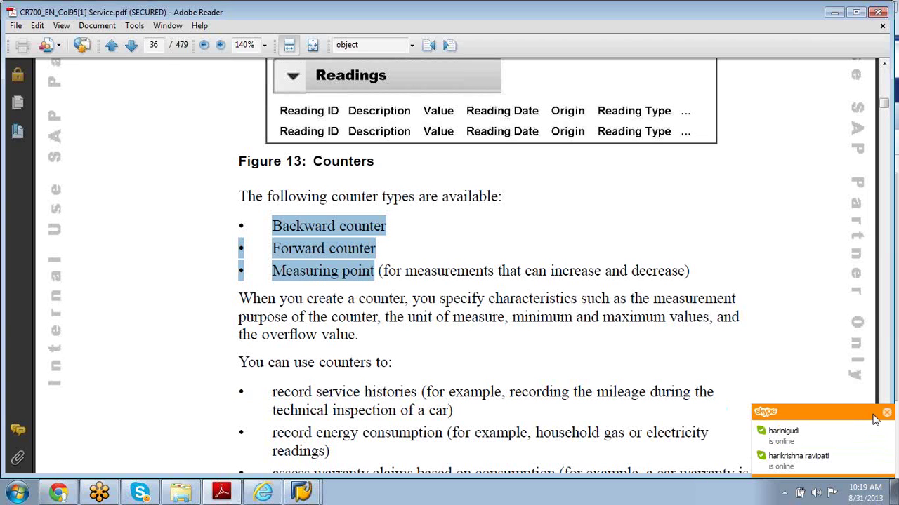
pyautogui.click(888, 414)
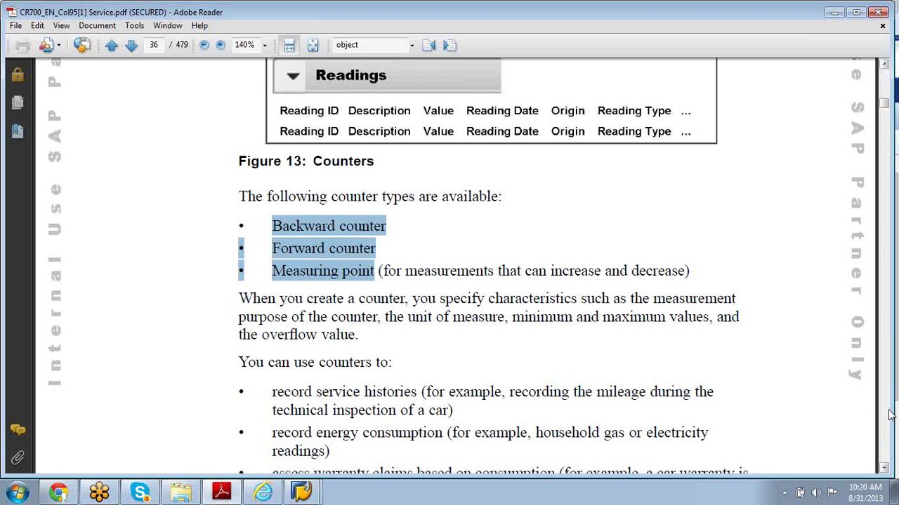
pyautogui.click(884, 471)
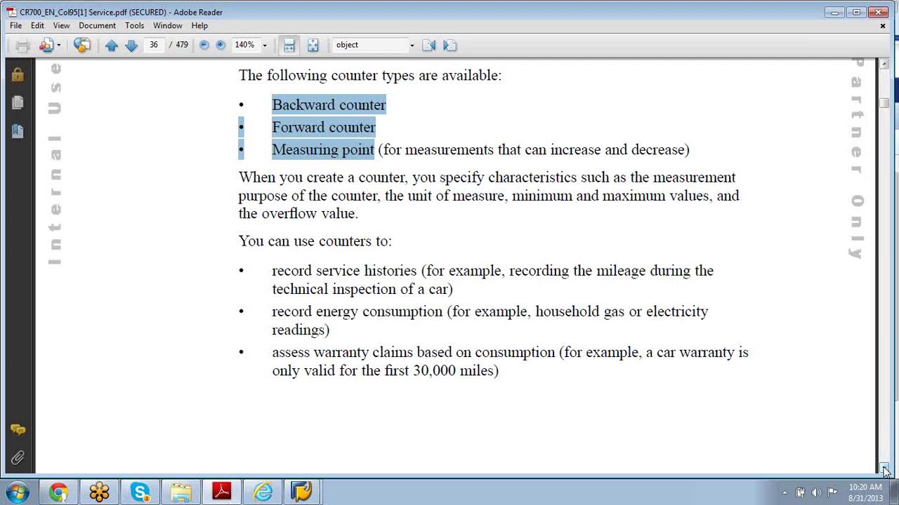
# - Scroll to page 37, then minimize Adobe Reader, Internet Explorer and the SAP GUI window
pyautogui.moveTo(884, 471); pyautogui.dragTo(885, 471)
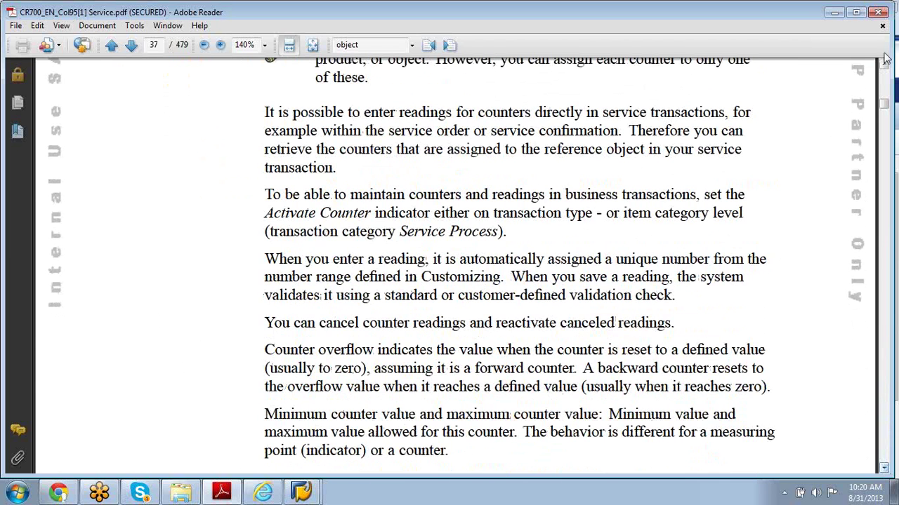
pyautogui.click(832, 12)
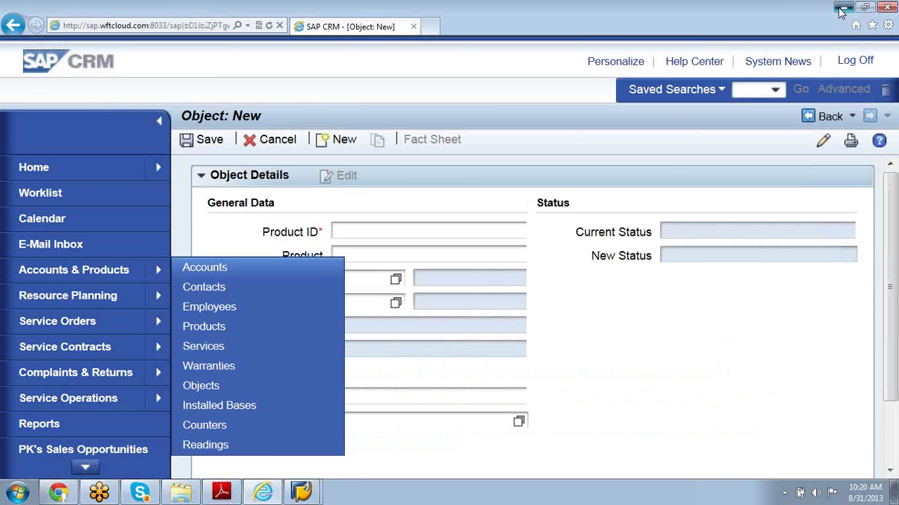
pyautogui.click(842, 8)
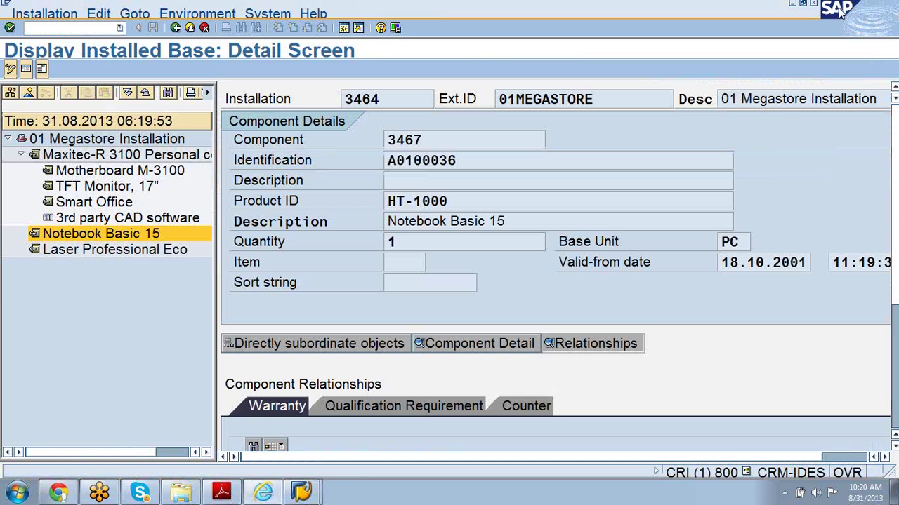
pyautogui.click(792, 4)
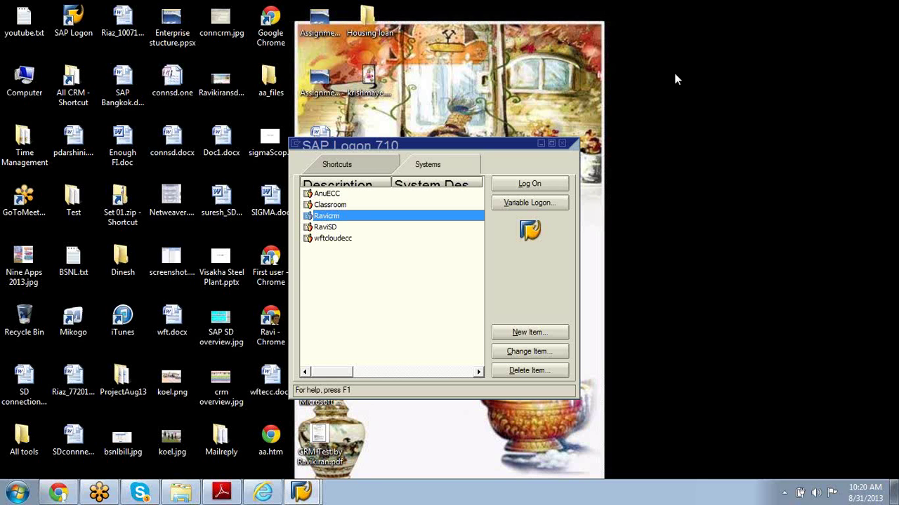
# - Close the finished Dropbox upload of CR700_EN_Col95[1] Service.pdf and create its share link
pyautogui.click(541, 144)
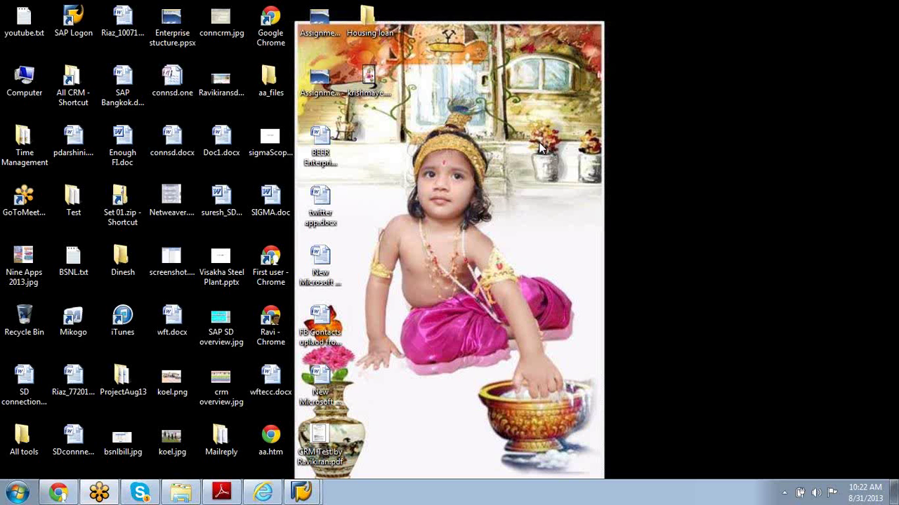
pyautogui.click(67, 490)
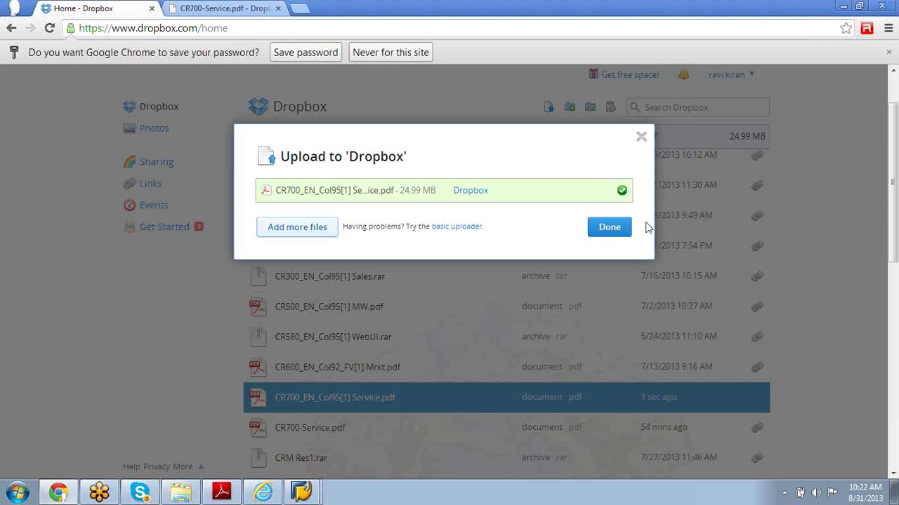
pyautogui.click(642, 139)
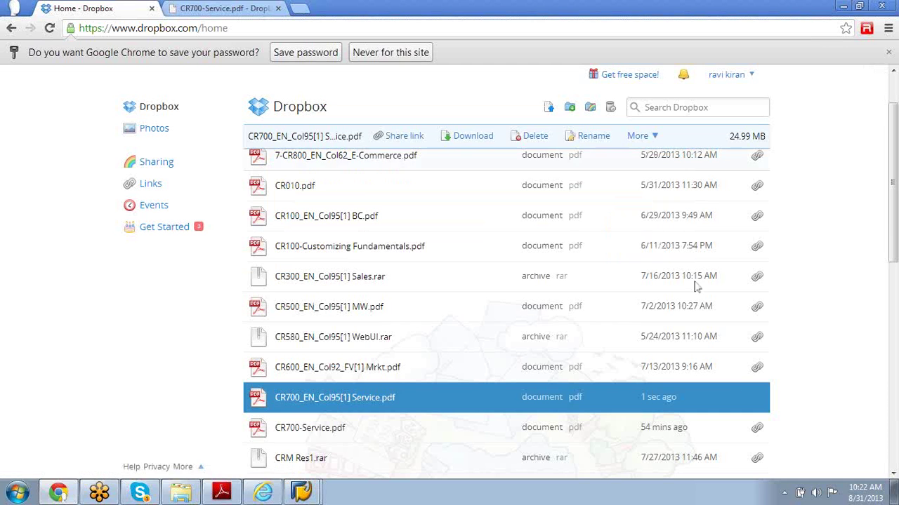
pyautogui.click(757, 399)
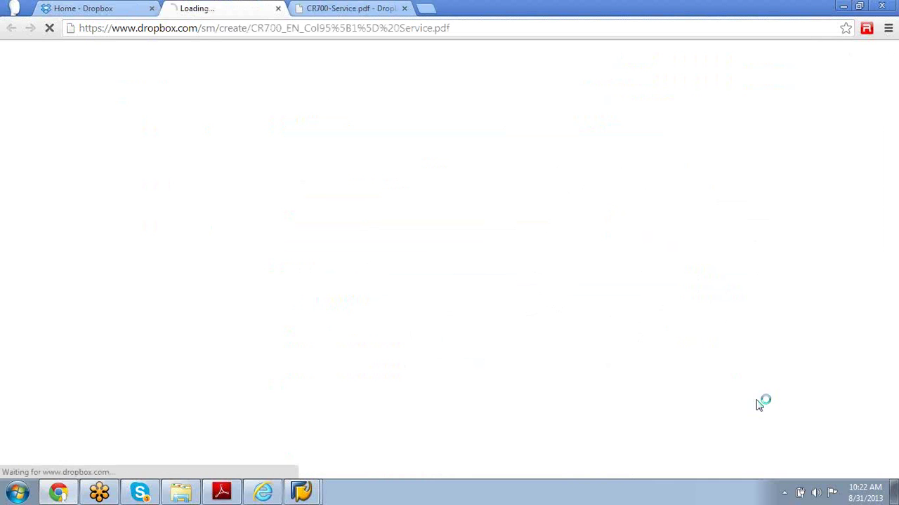
# - Copy the Dropbox share URL for CR700_EN_Col95[1] Service.pdf, then minimize Chrome to the desktop
pyautogui.click(484, 30)
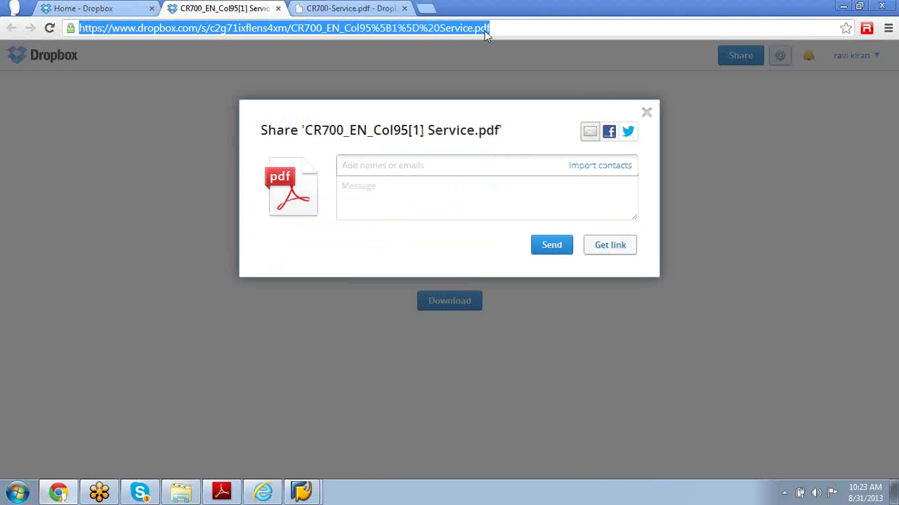
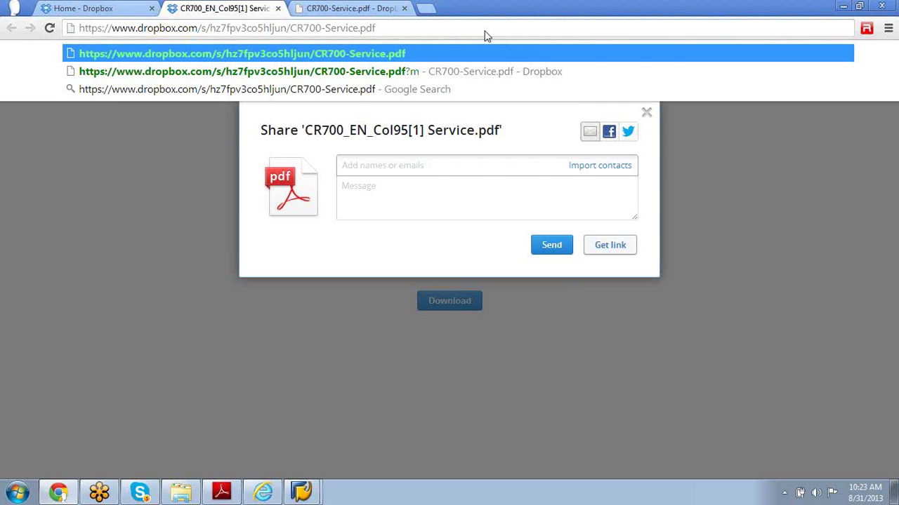
pyautogui.hotkey('ctrl', 'z')
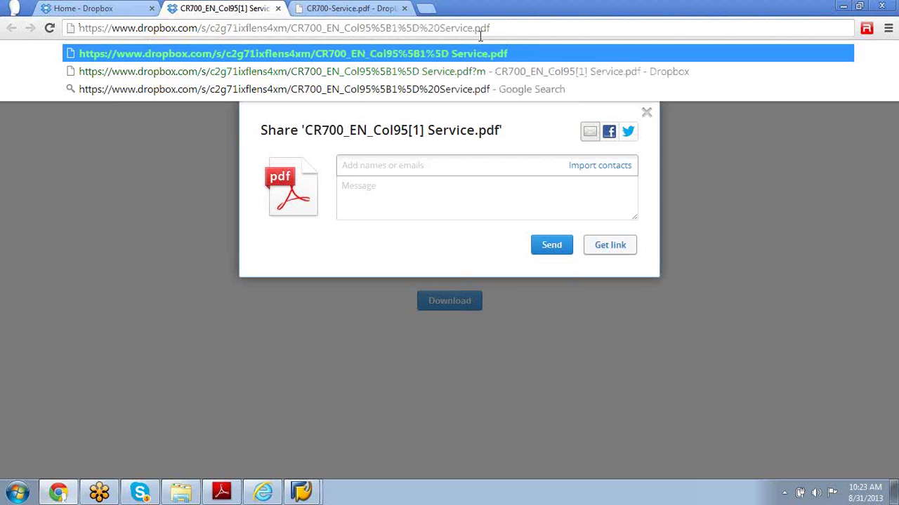
pyautogui.click(477, 56)
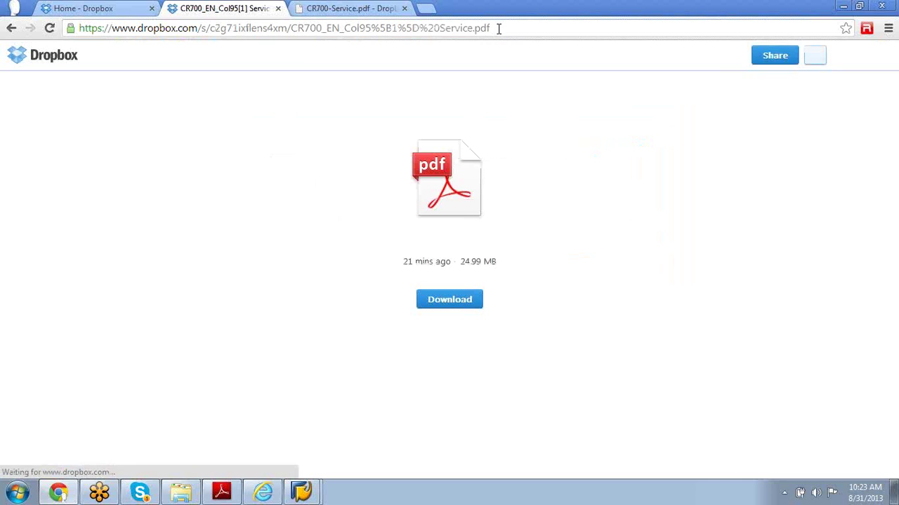
pyautogui.click(499, 28)
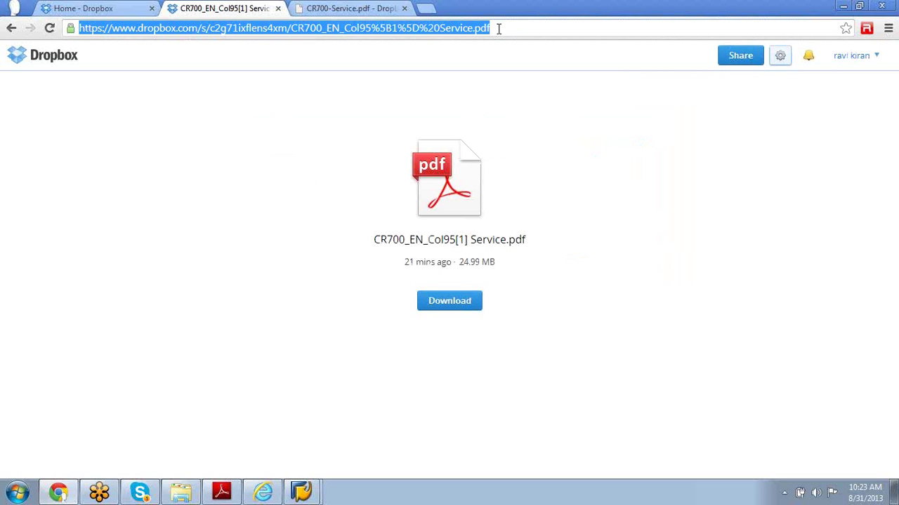
pyautogui.click(843, 7)
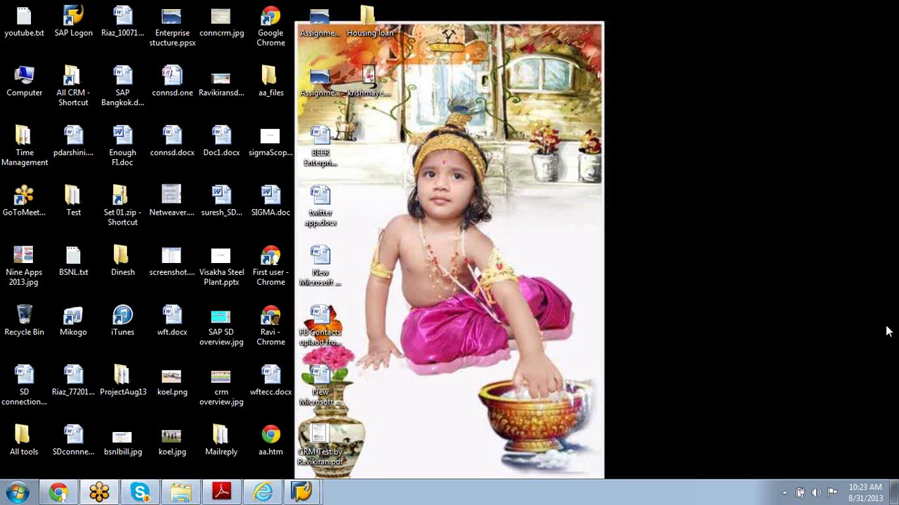